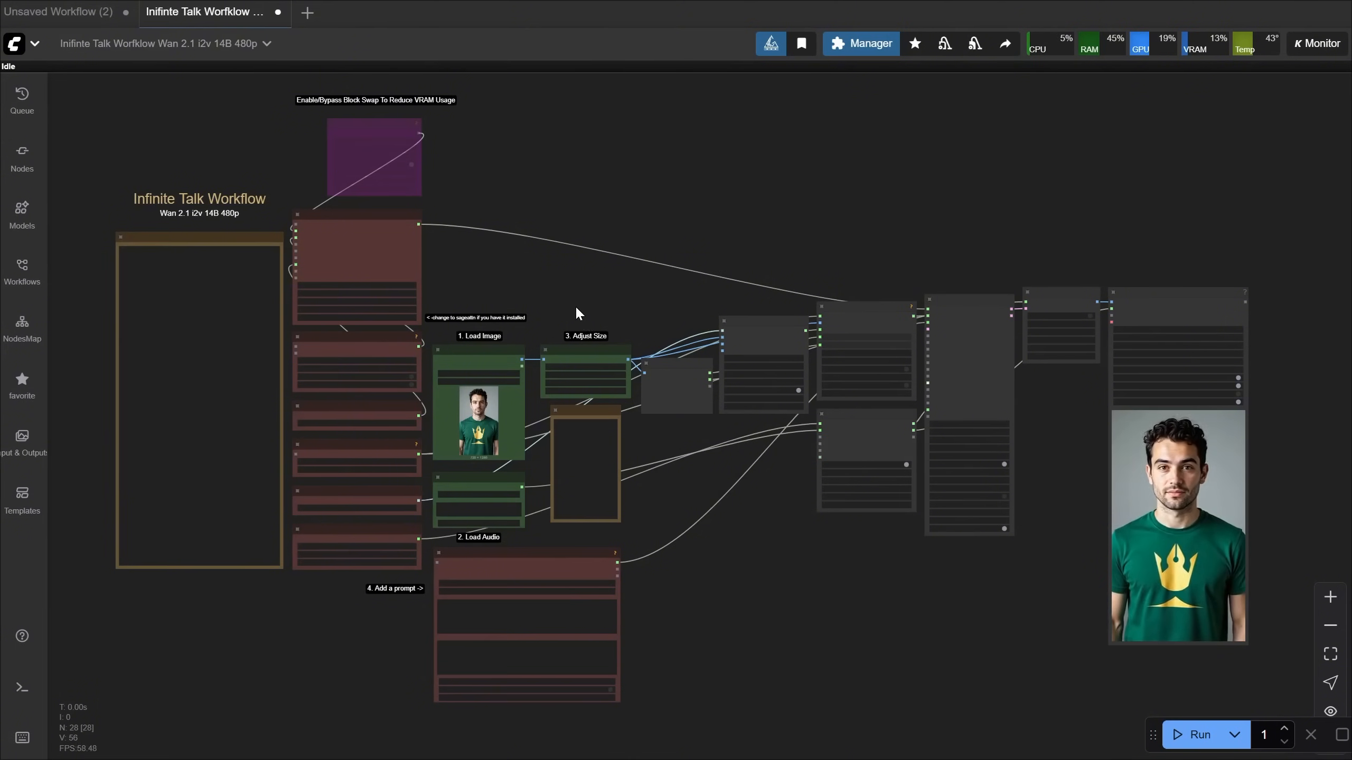
scroll(574, 305, up, 3)
scroll(460, 260, up, 3)
Load the man's portrait image Infinite Talk Input Man.jpg into the Load Image node
mouse_move(959, 348)
mouse_down()
mouse_move(1008, 442)
mouse_move(1017, 193)
mouse_move(1034, 308)
mouse_up()
scroll(1009, 444, up, 2)
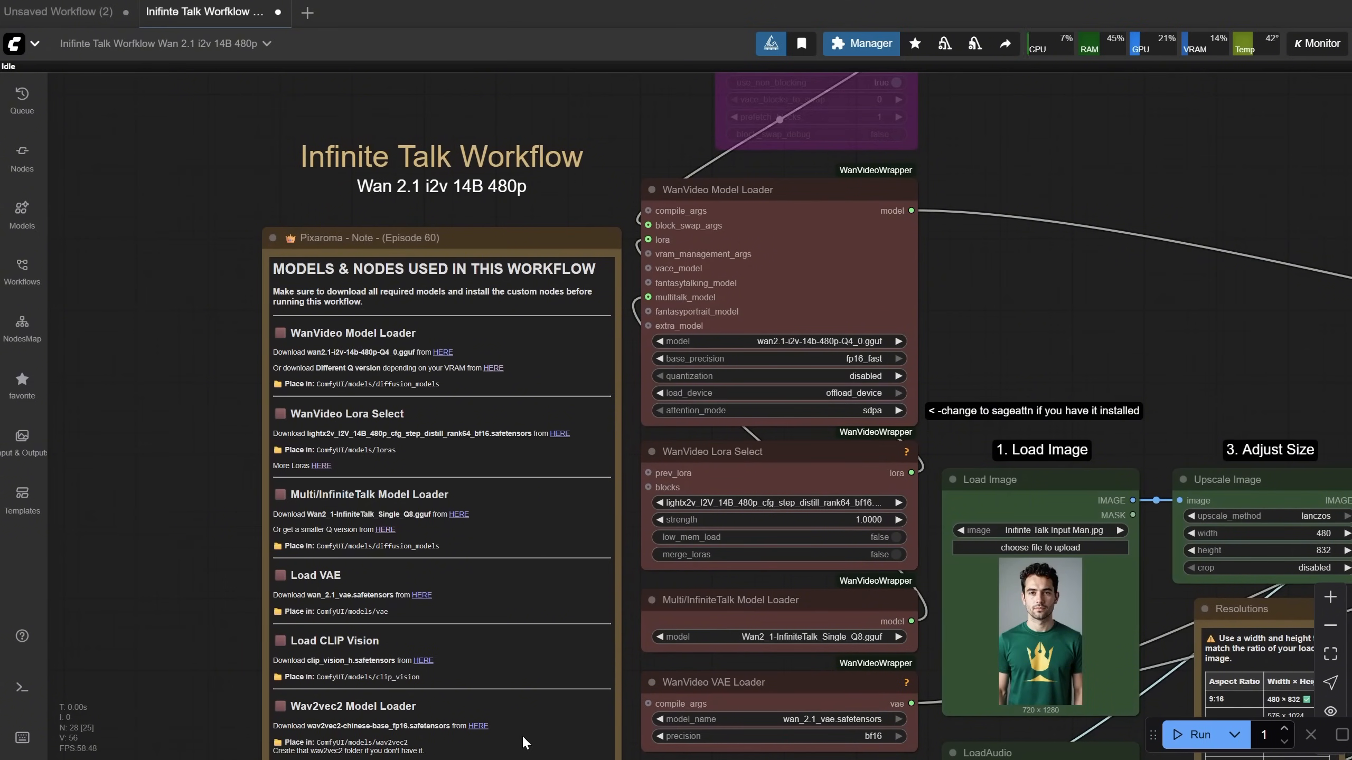
mouse_move(1107, 307)
mouse_down()
mouse_move(904, 395)
mouse_move(846, 156)
mouse_move(922, 227)
mouse_up()
scroll(846, 156, down, 2)
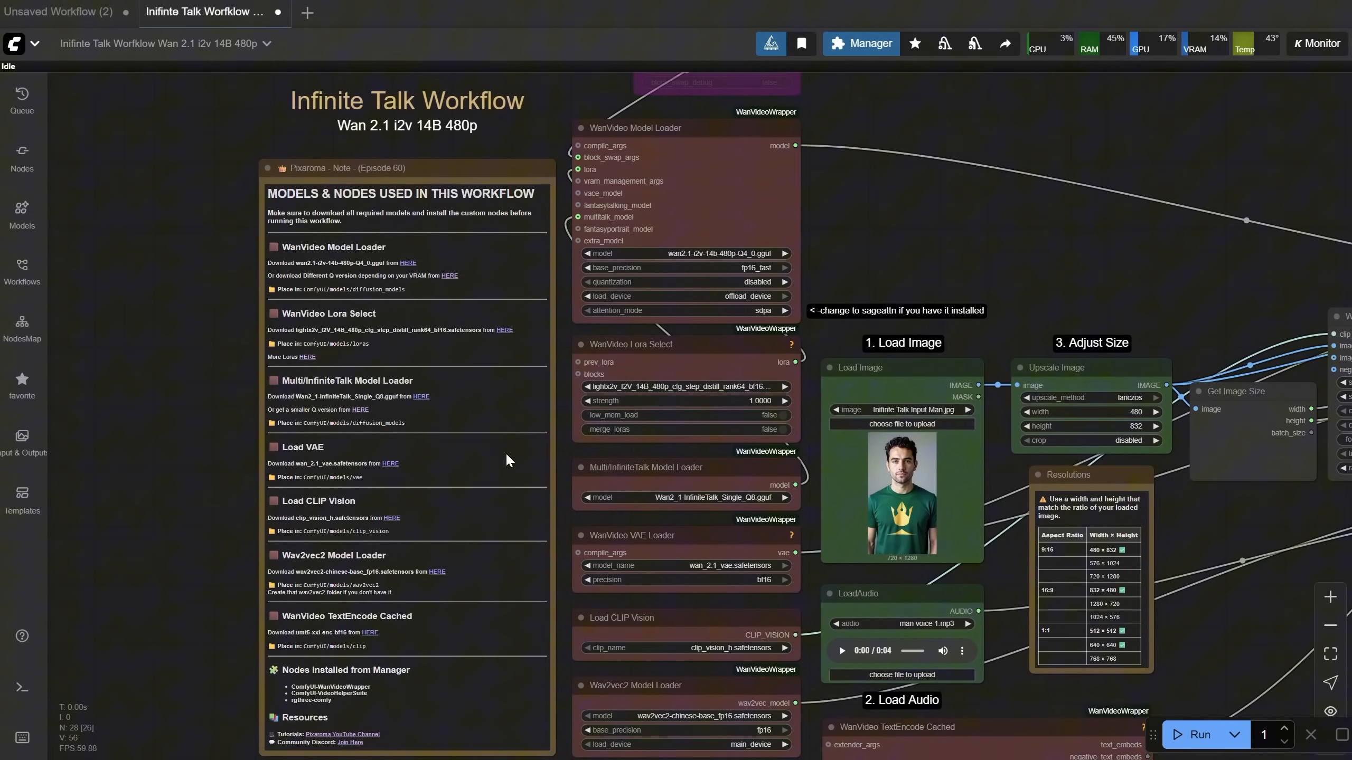
scroll(956, 225, down, 2)
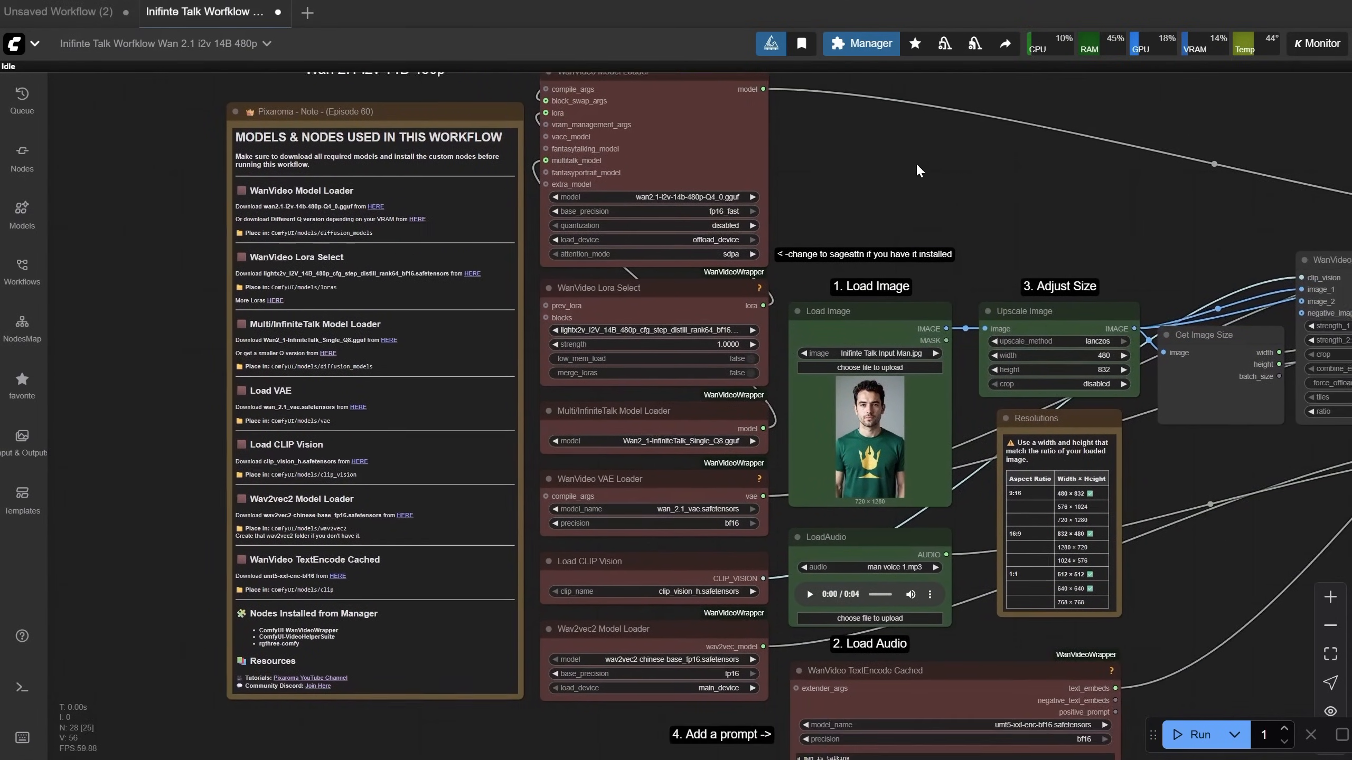
drag(915, 163, 924, 206)
scroll(925, 206, down, 2)
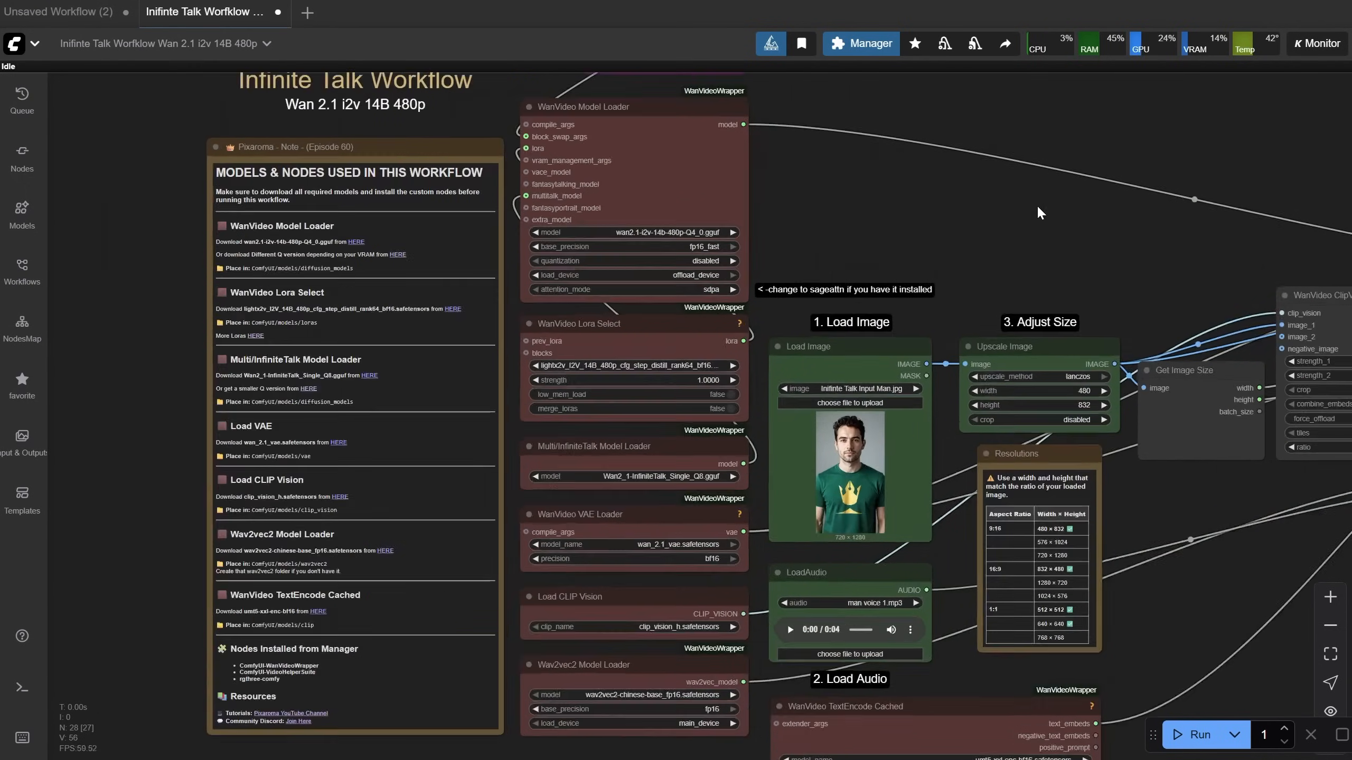
scroll(1037, 205, up, 2)
scroll(908, 169, up, 2)
drag(909, 169, 822, 160)
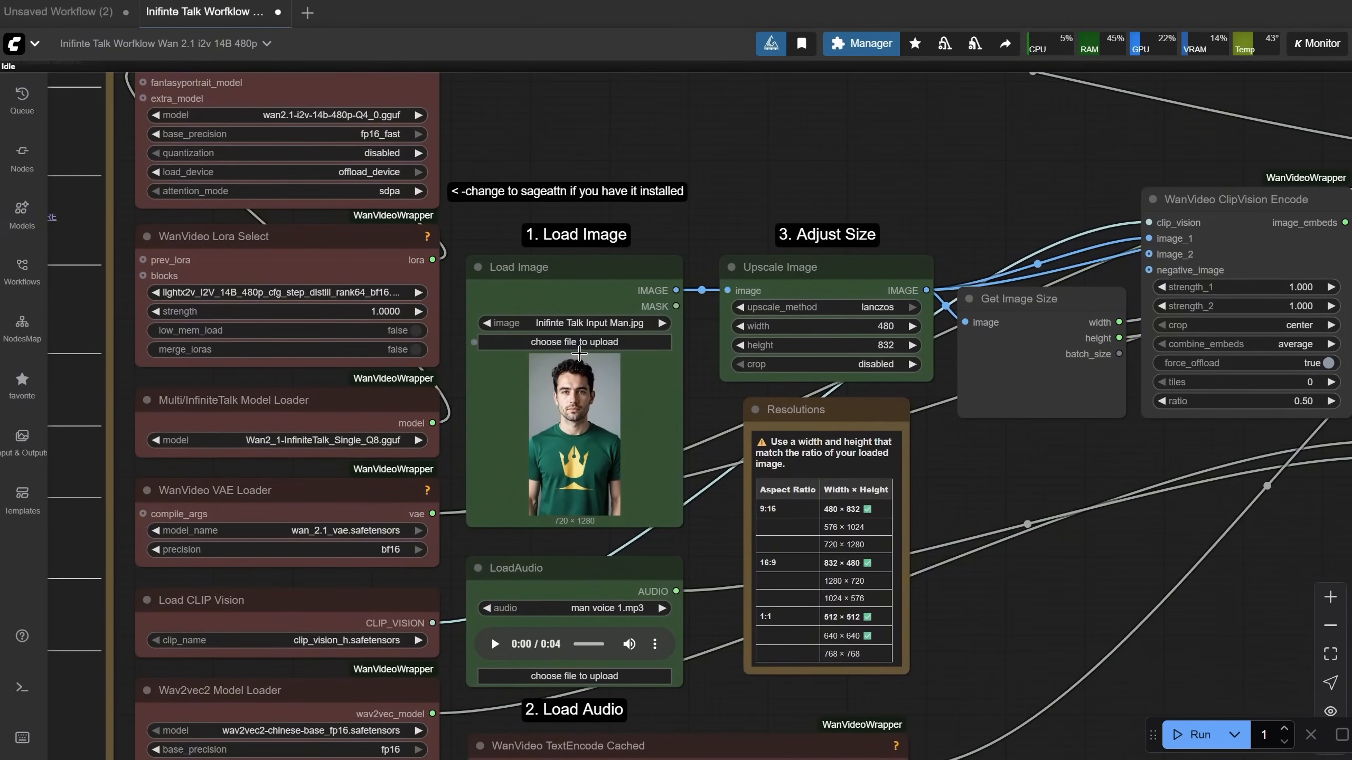
click(582, 341)
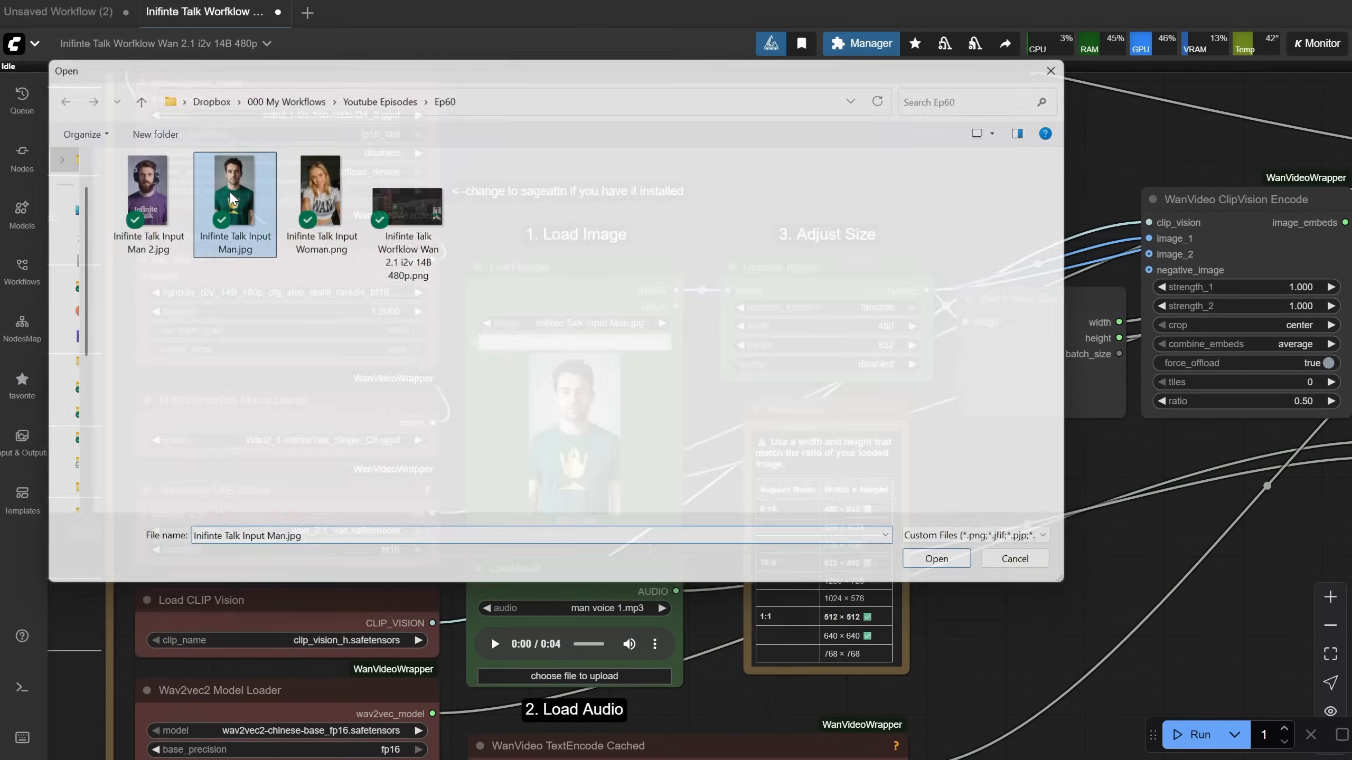
double_click(235, 201)
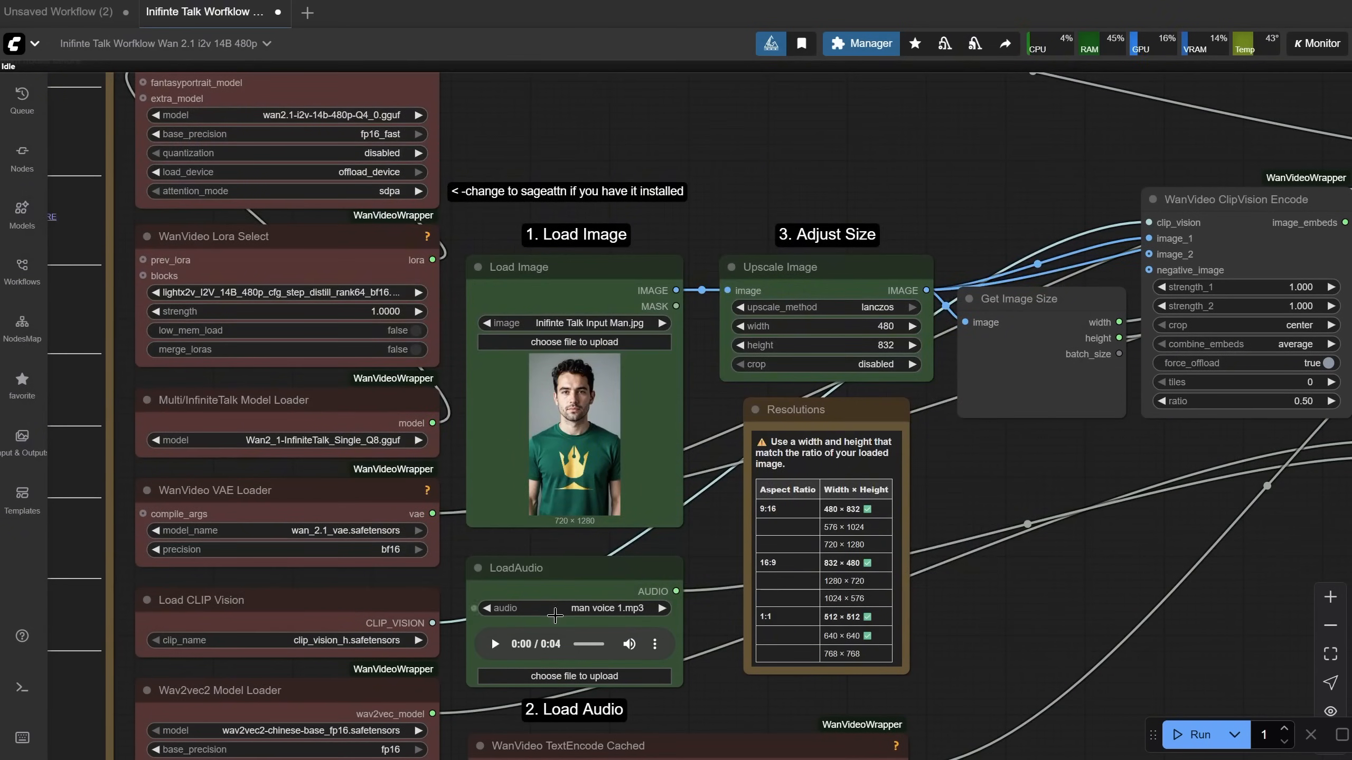
Load man voice 1.mp3 into LoadAudio and review the positive prompt 'a man is talking'
click(574, 676)
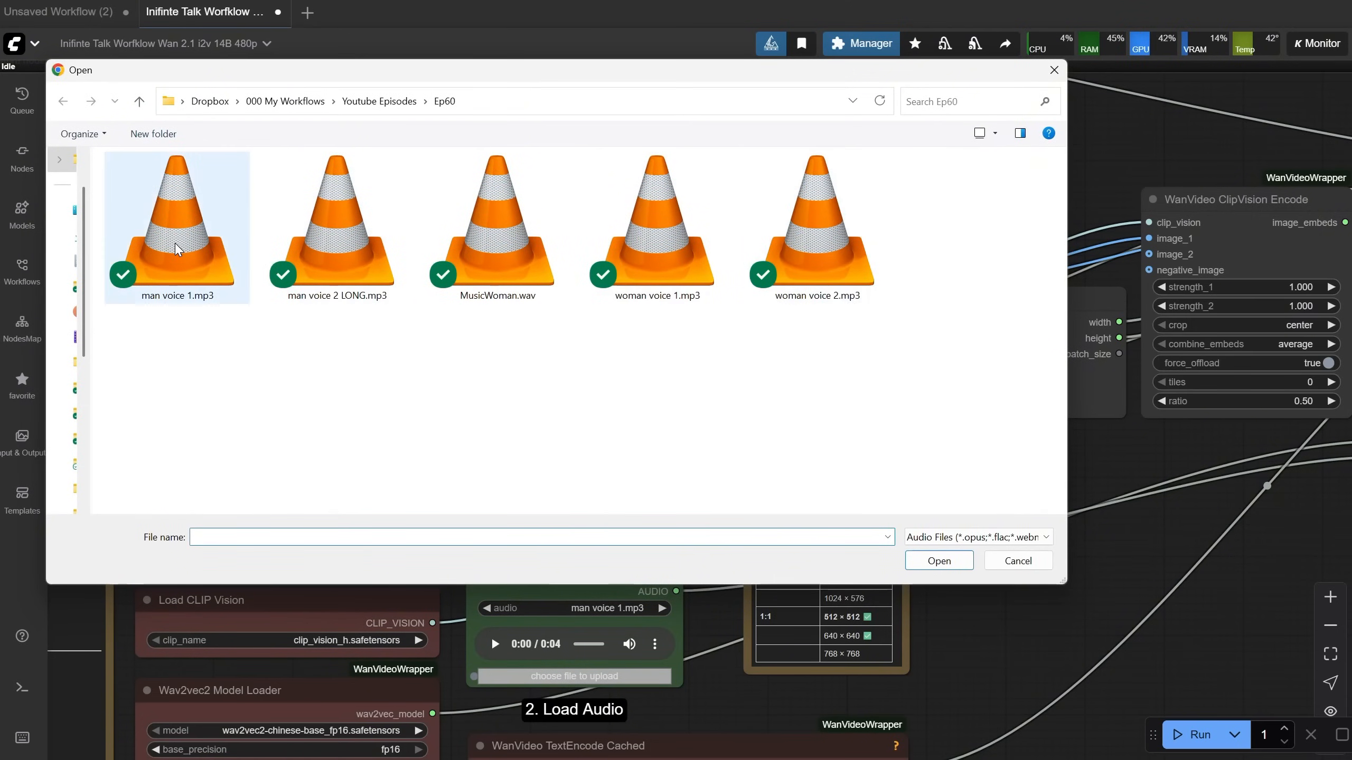
double_click(178, 227)
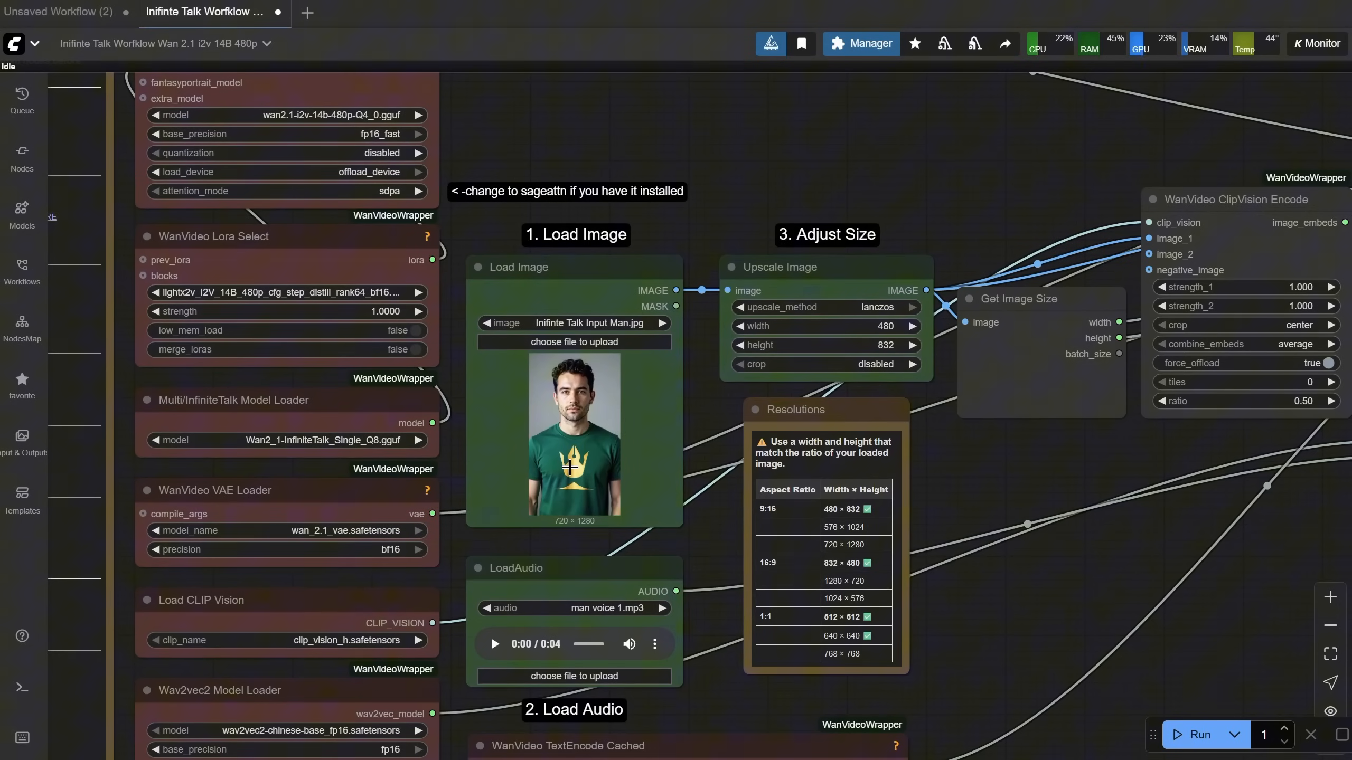
drag(930, 703, 982, 327)
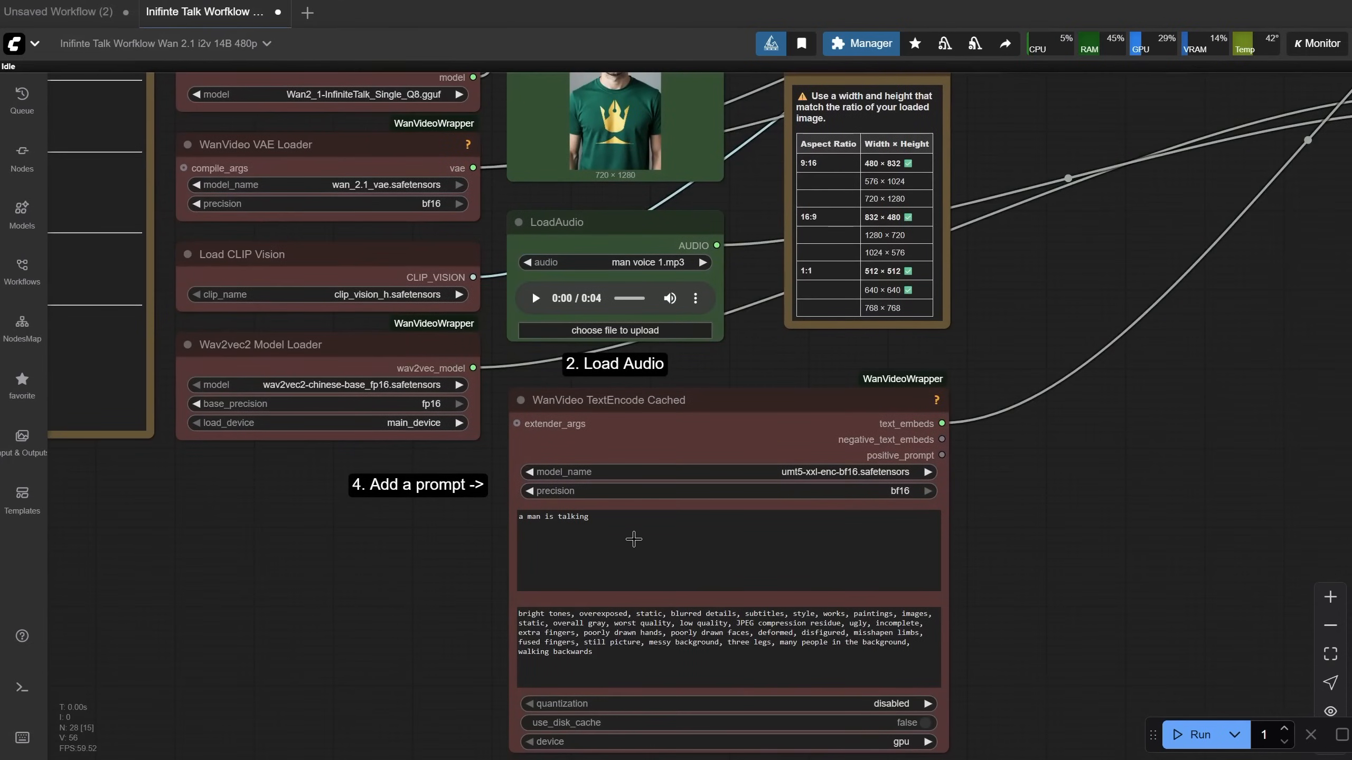
double_click(549, 518)
click(605, 536)
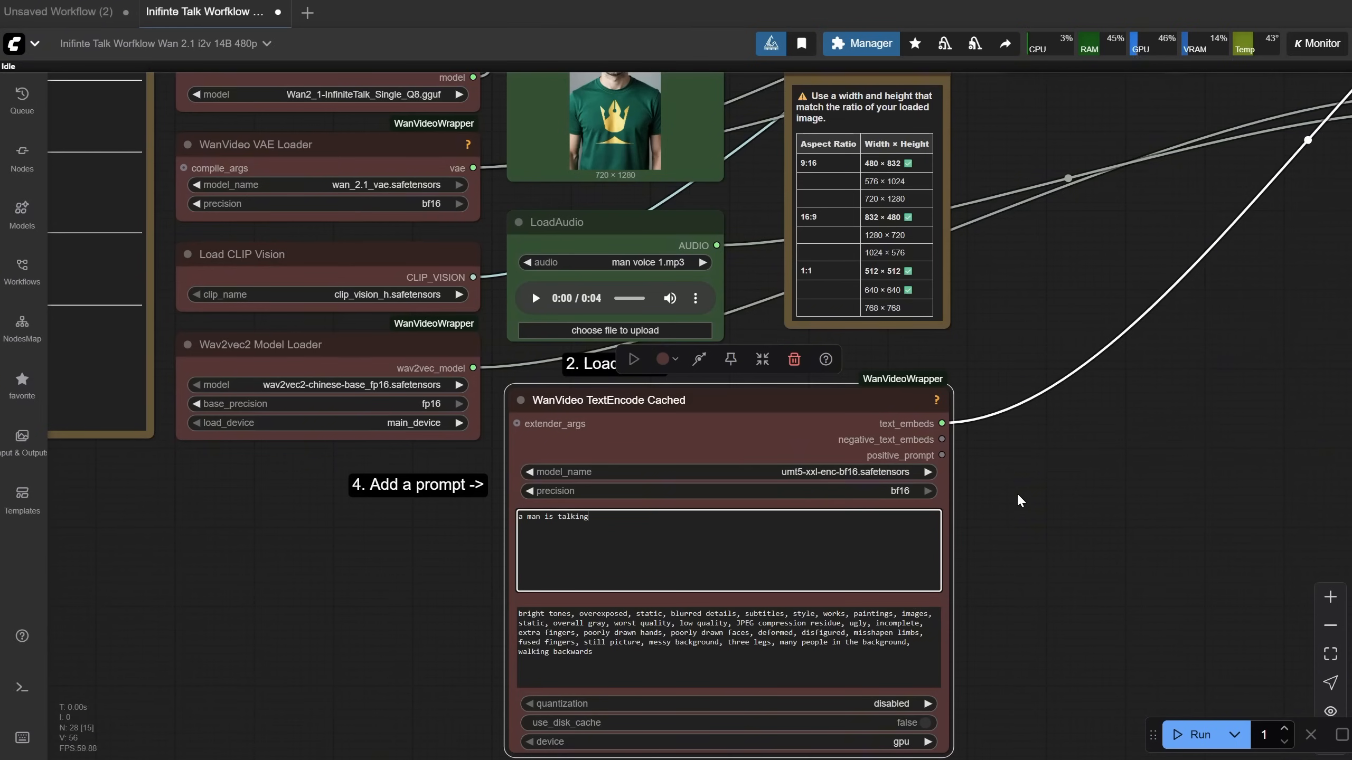
click(1014, 559)
Set the Upscale Image output to width 832 and height 480
drag(1050, 317, 942, 663)
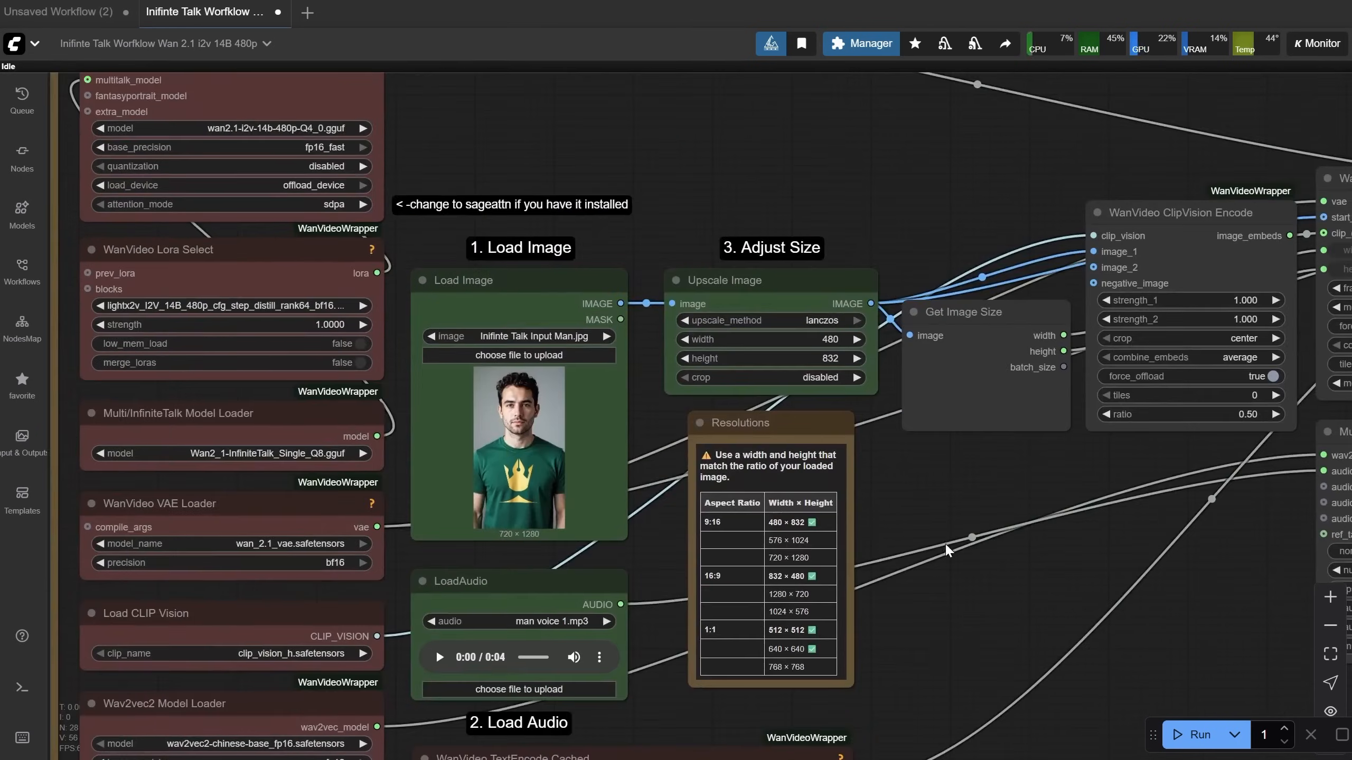
scroll(943, 634, up, 2)
drag(873, 454, 868, 426)
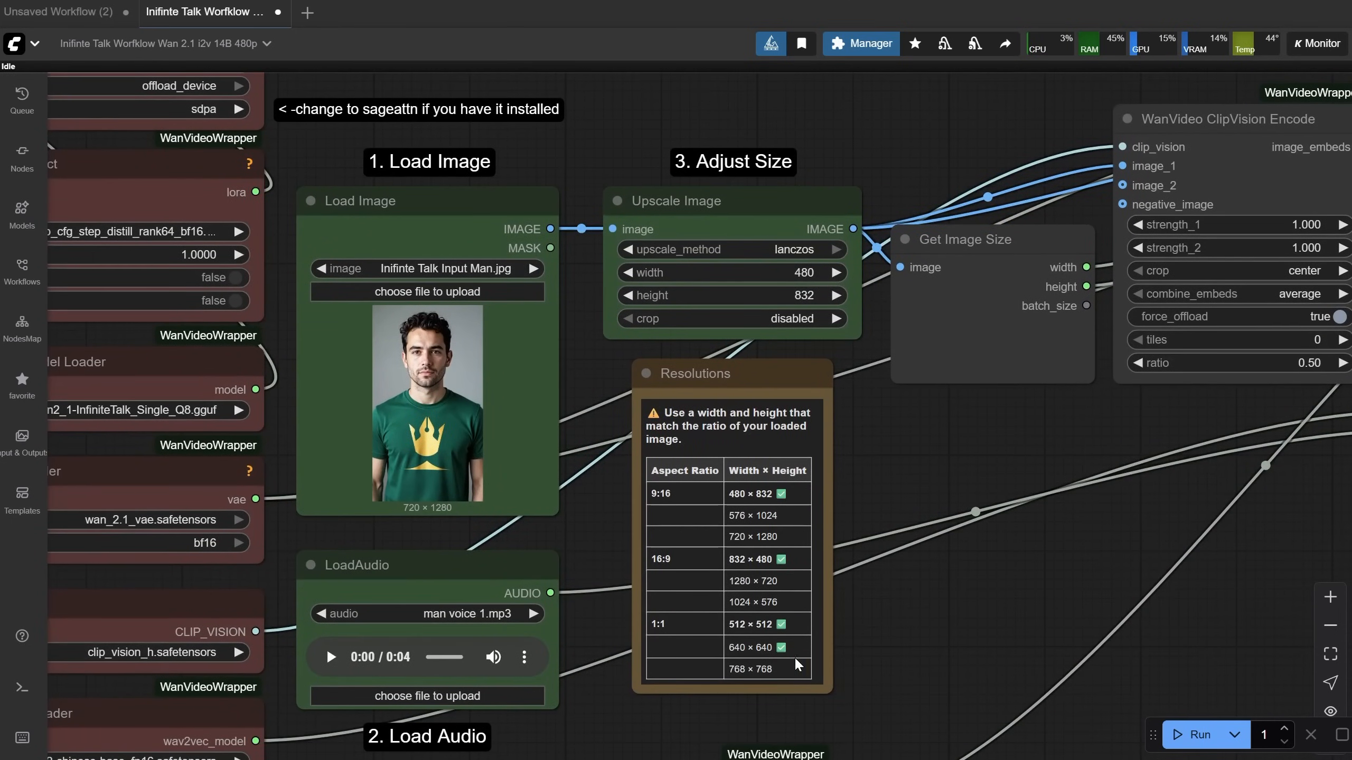
double_click(800, 273)
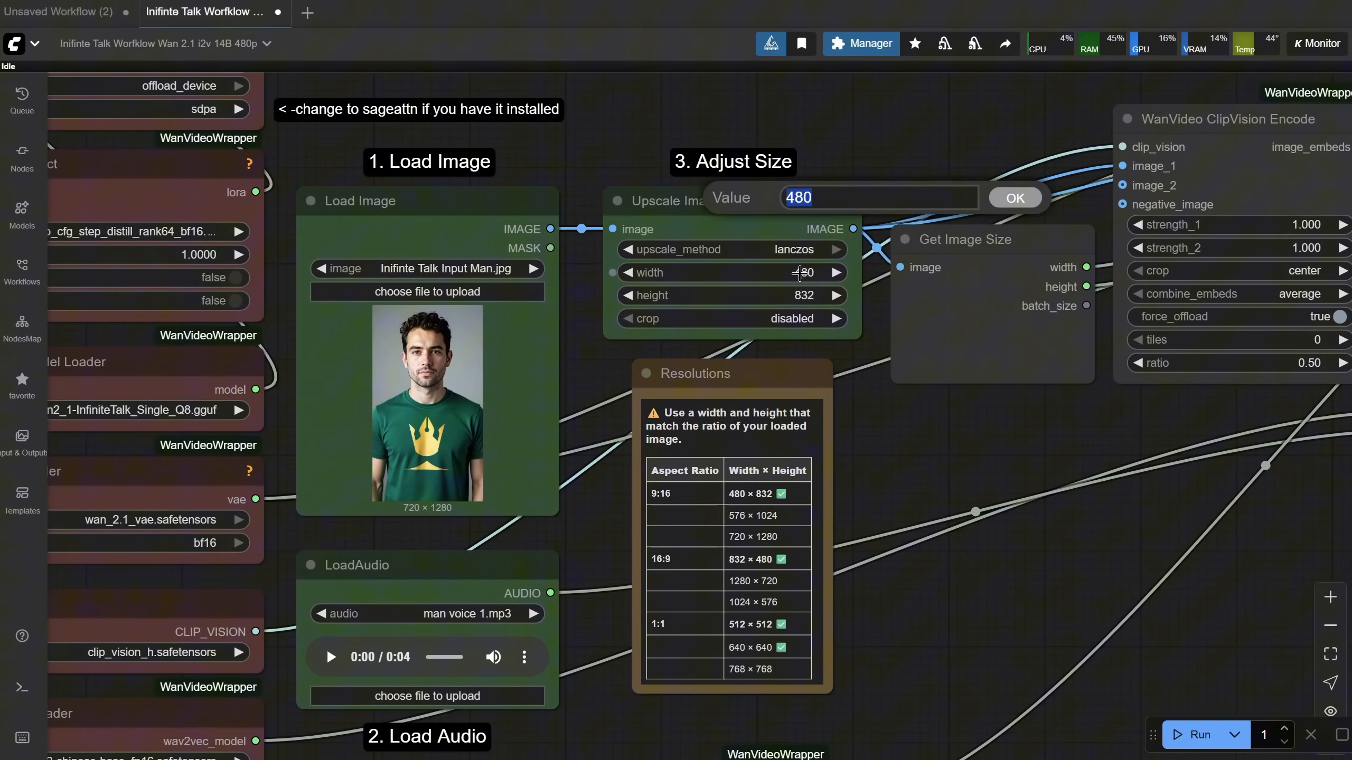
click(1009, 199)
double_click(803, 271)
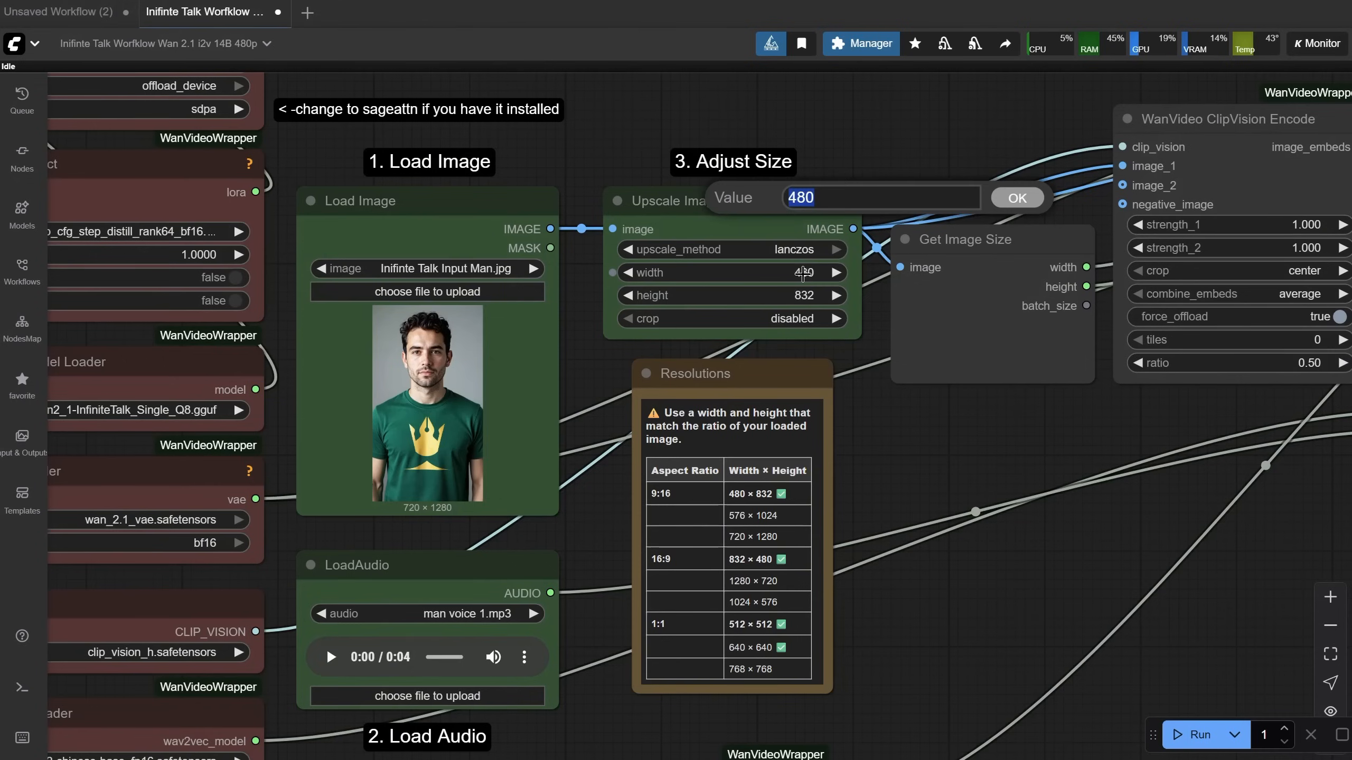
text(/32)
key(ctrl+a)
text(8)
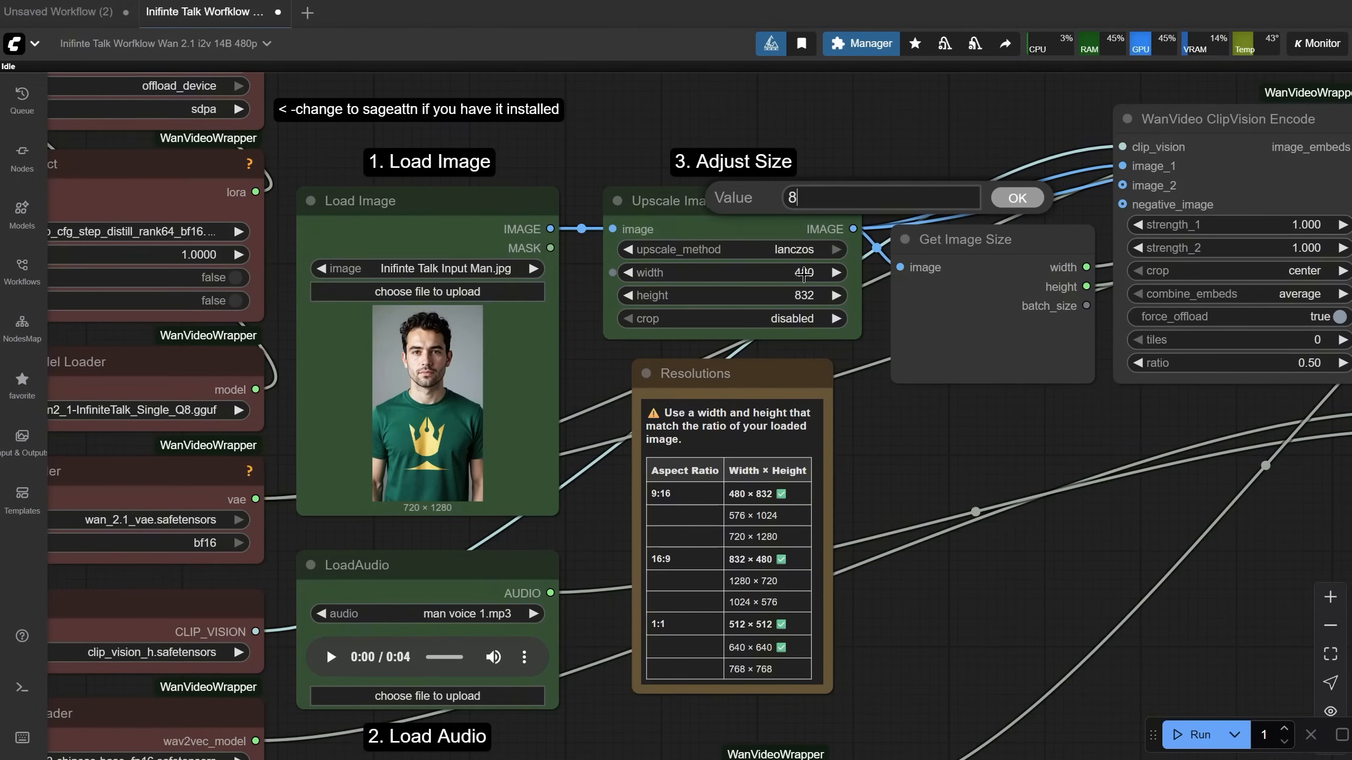
key(Return)
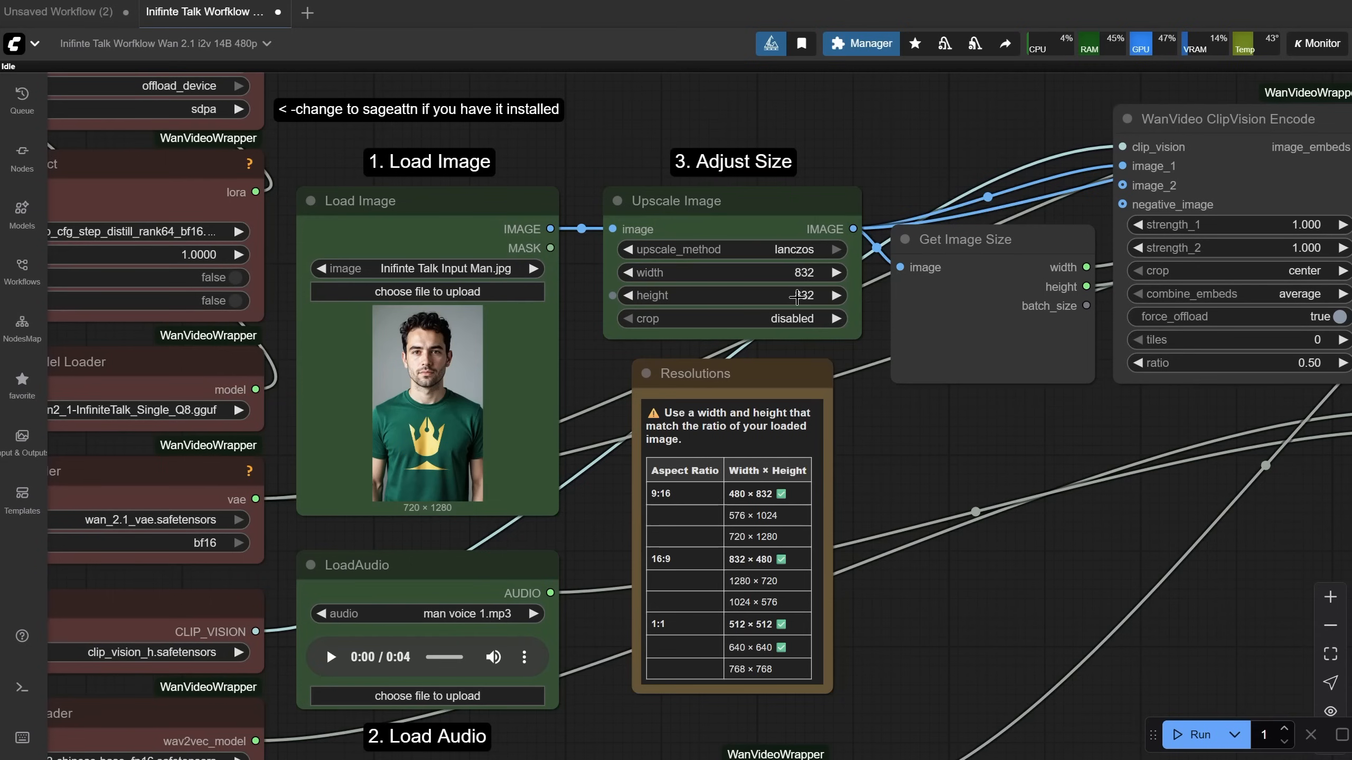
double_click(794, 294)
key(Return)
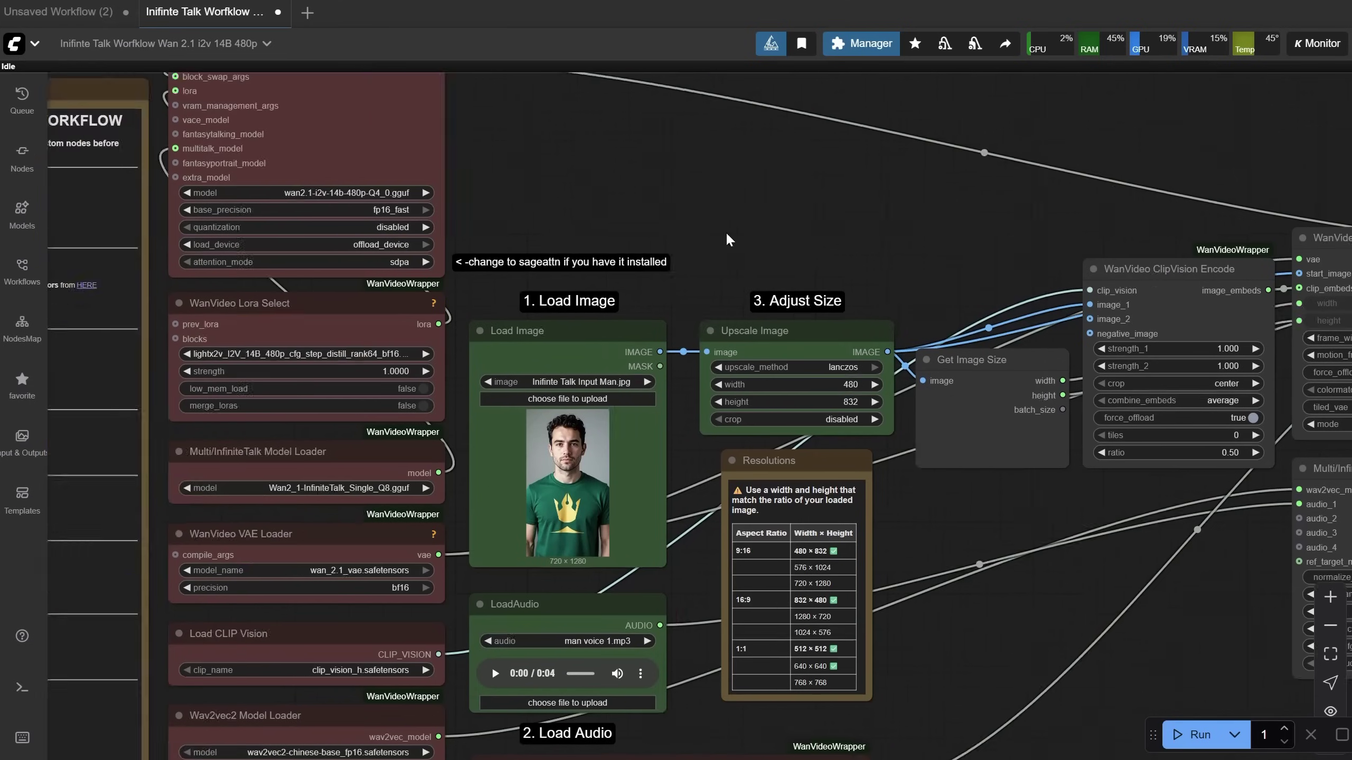
mouse_move(725, 232)
mouse_down()
mouse_move(1195, 240)
mouse_move(457, 430)
mouse_up()
scroll(317, 180, up, 4)
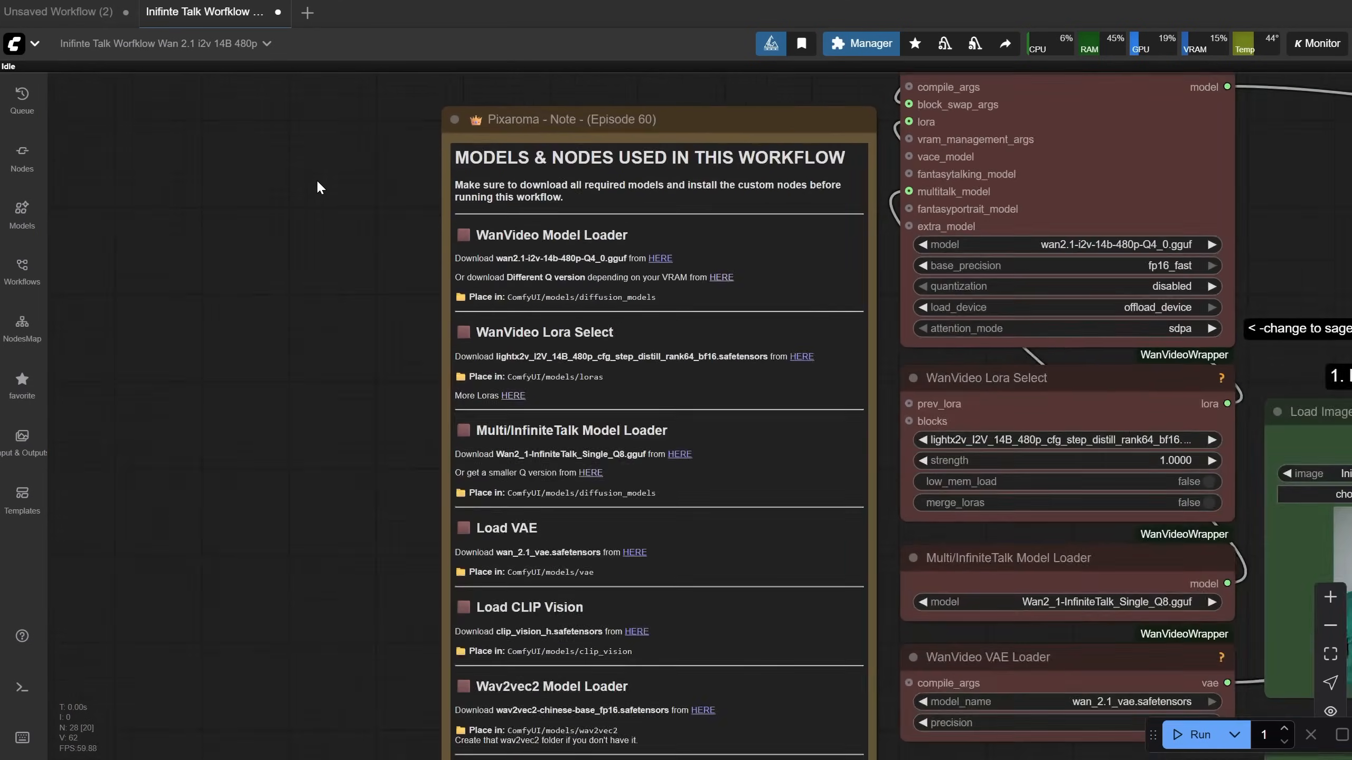
drag(333, 196, 143, 319)
scroll(161, 313, up, 3)
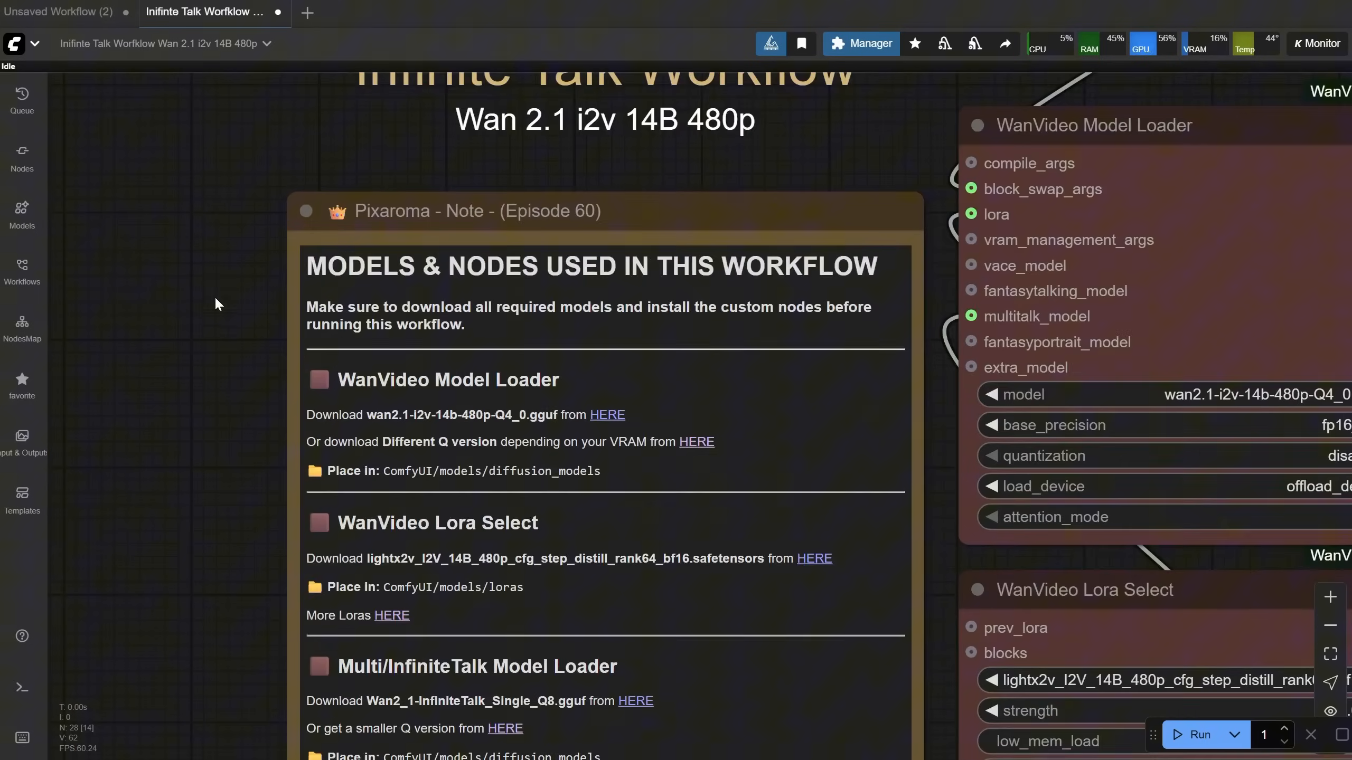
drag(214, 296, 98, 180)
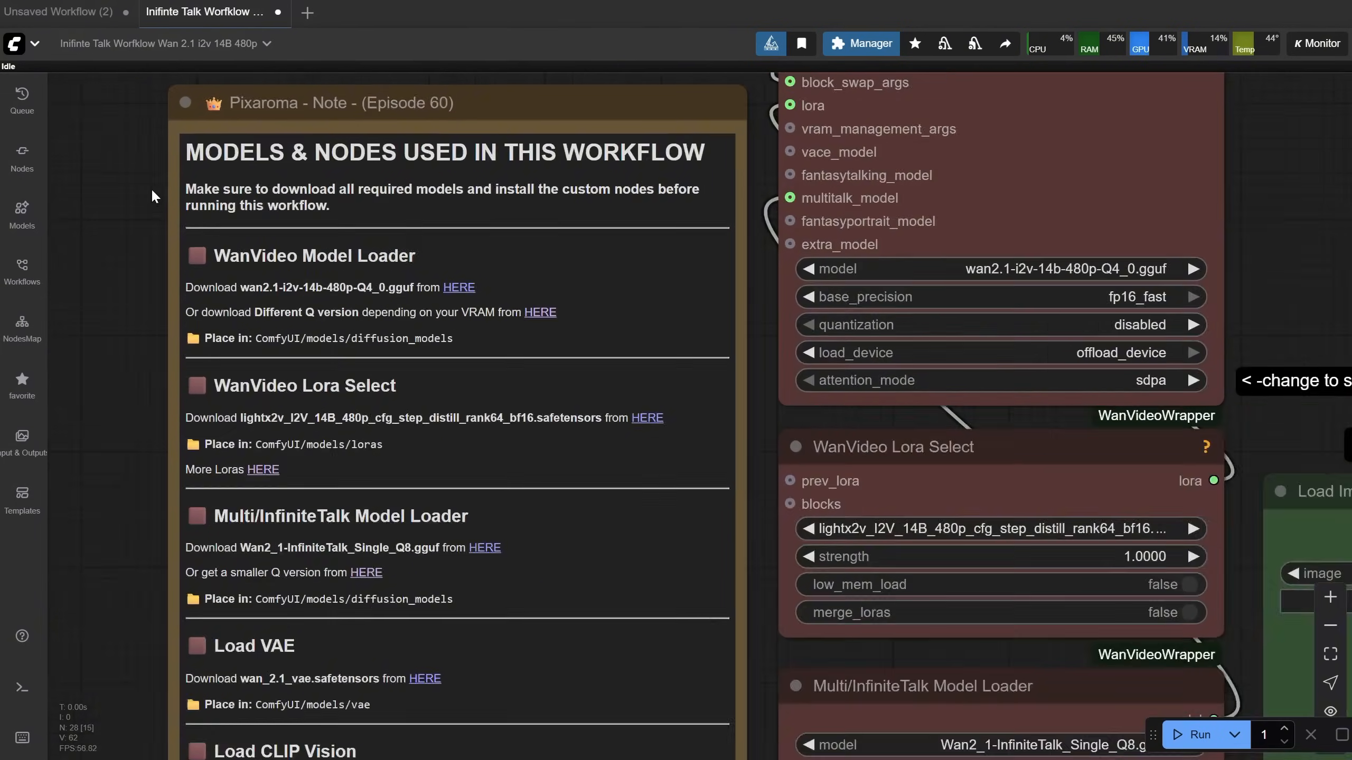
scroll(152, 189, down, 3)
drag(93, 216, 78, 292)
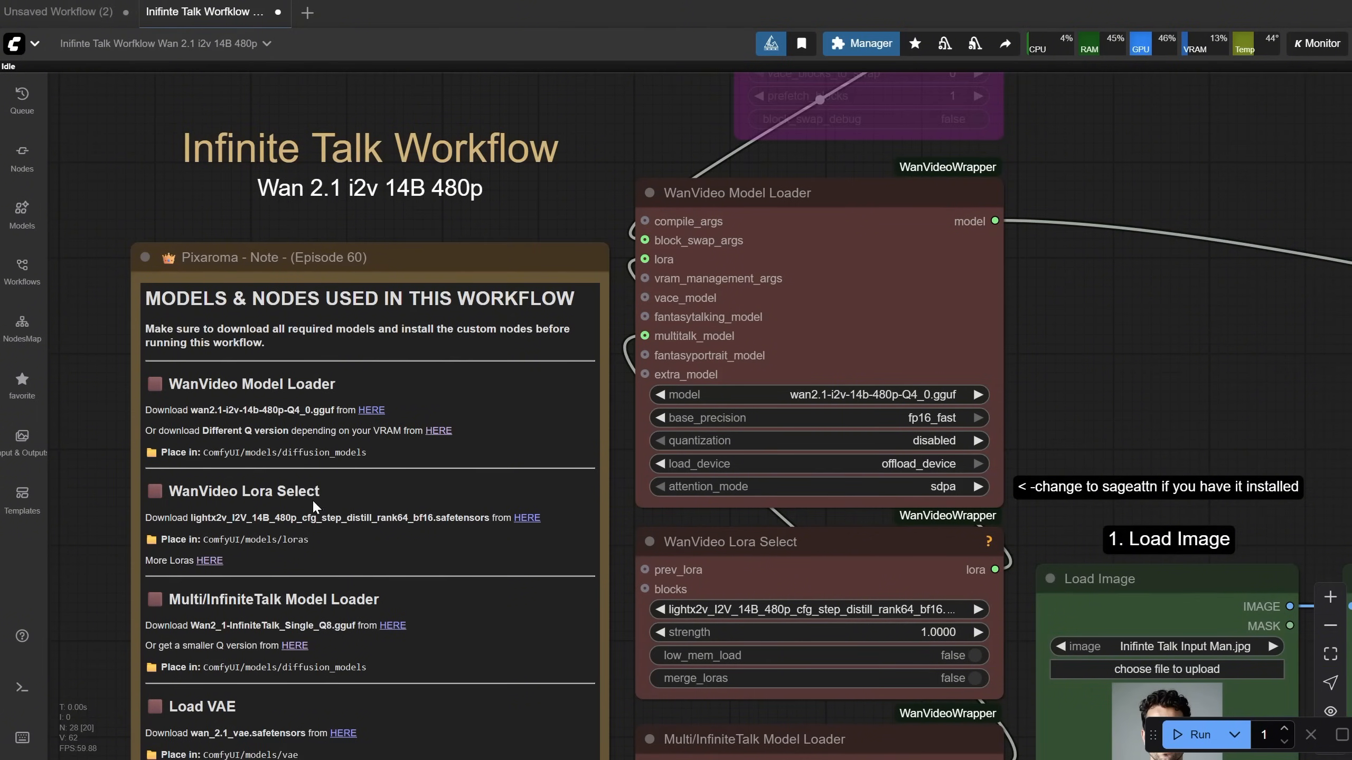
scroll(312, 499, down, 5)
scroll(338, 455, down, 5)
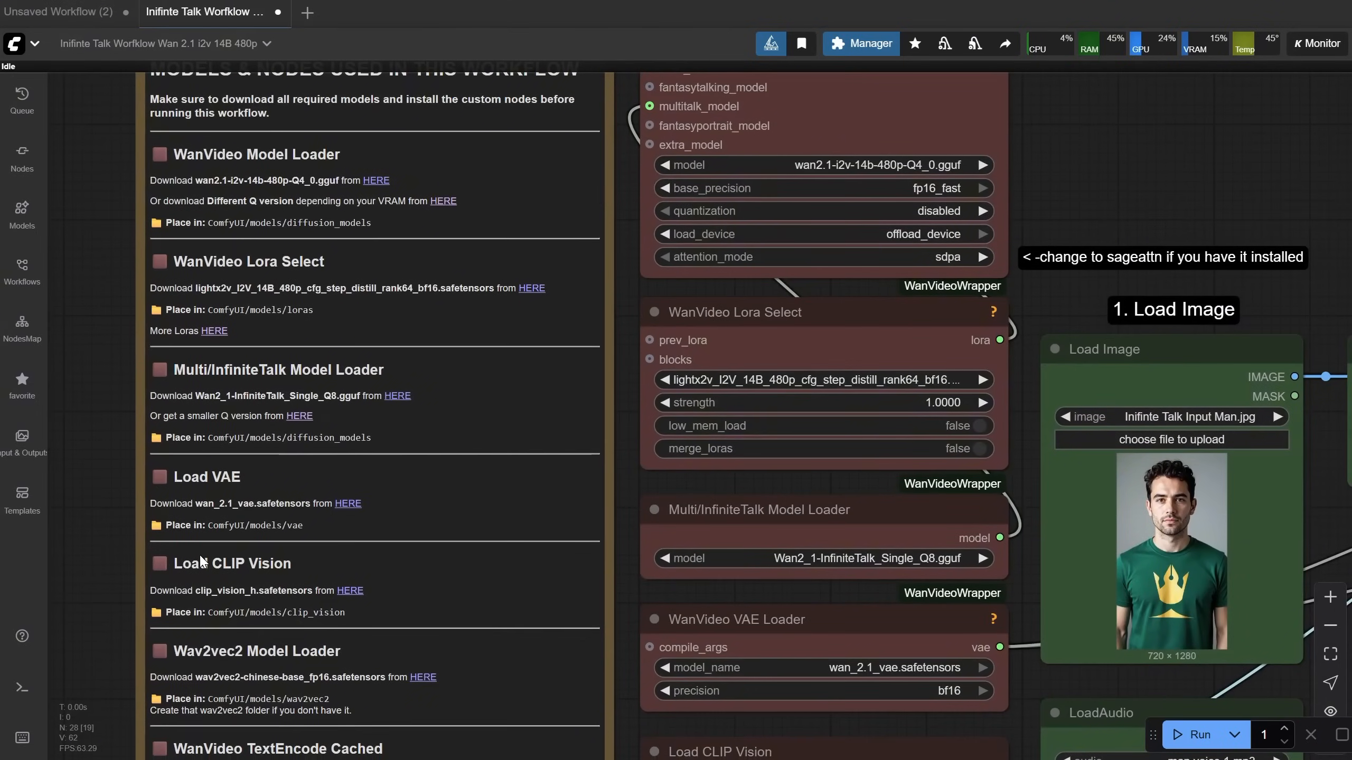
scroll(87, 550, down, 3)
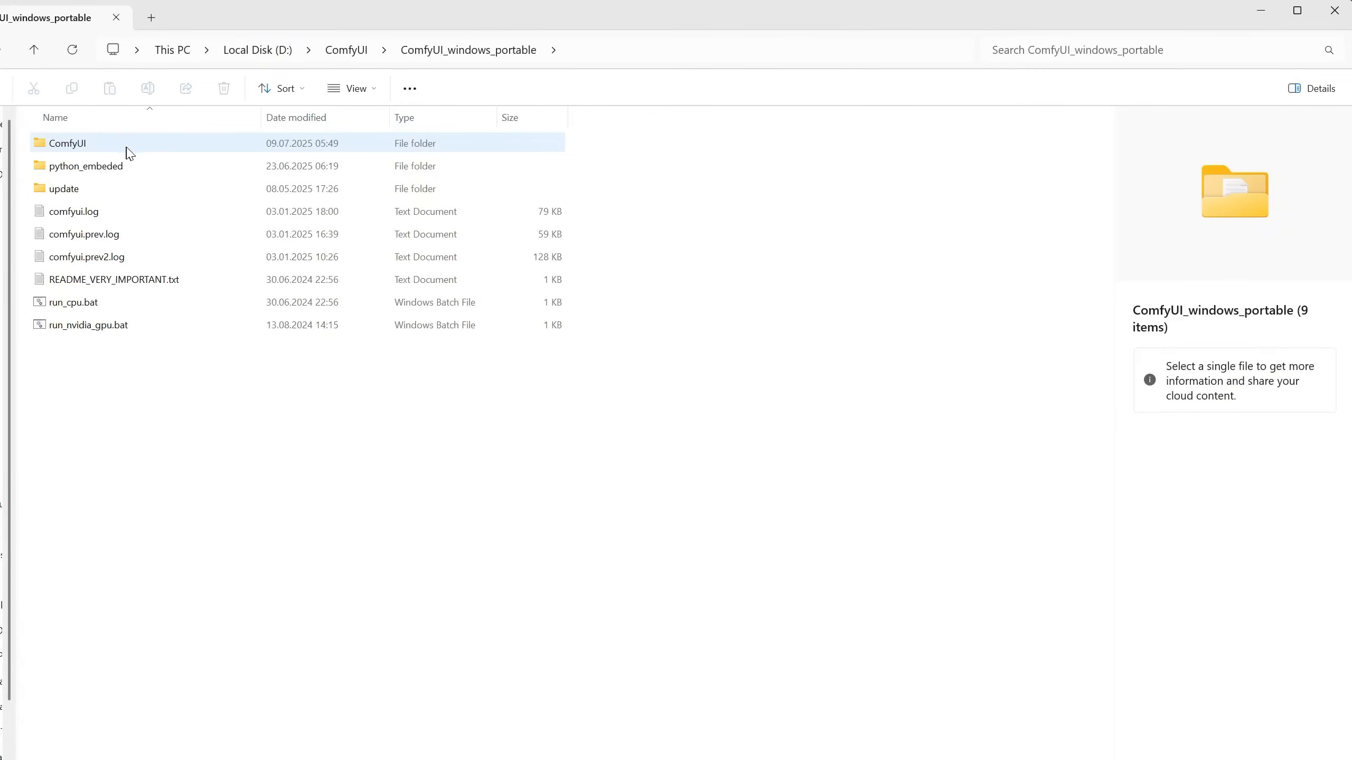
Navigate into ComfyUI and then its models folder in File Explorer
double_click(74, 143)
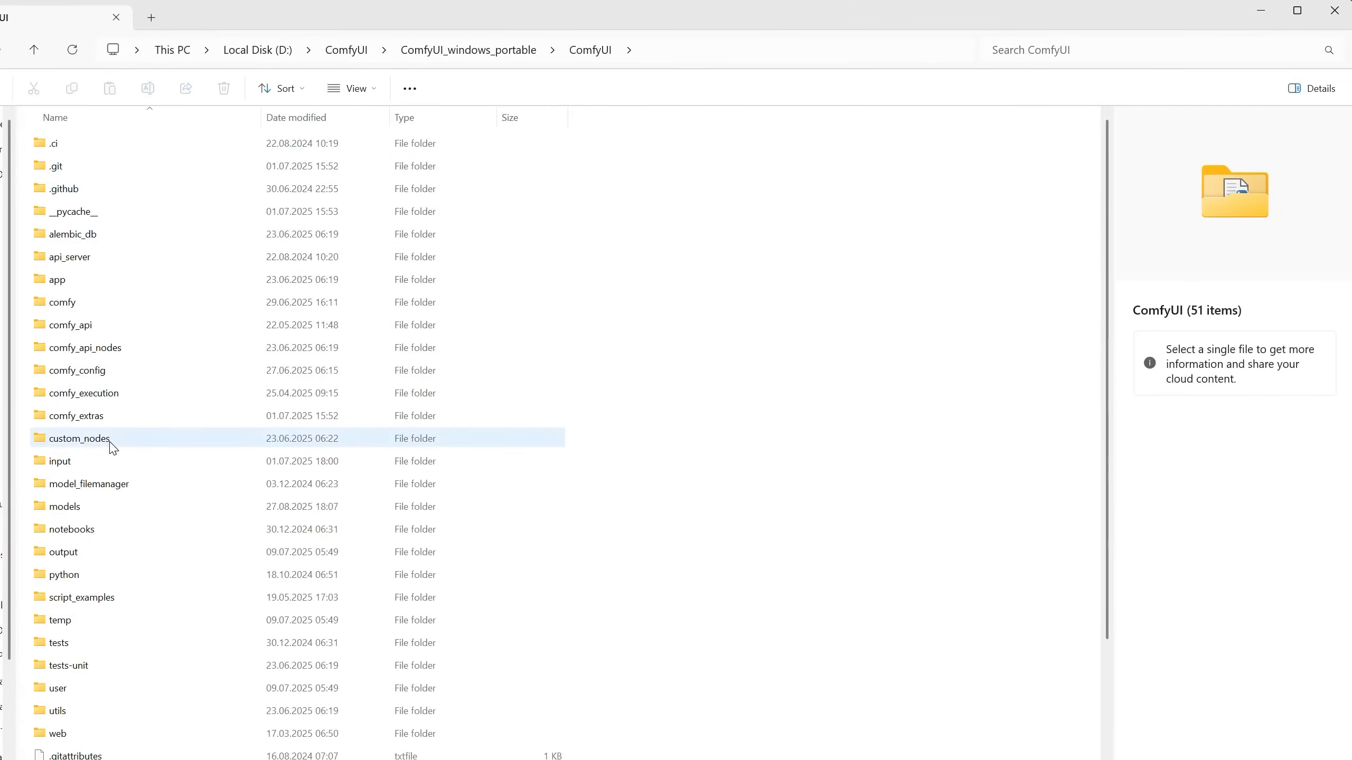
double_click(117, 505)
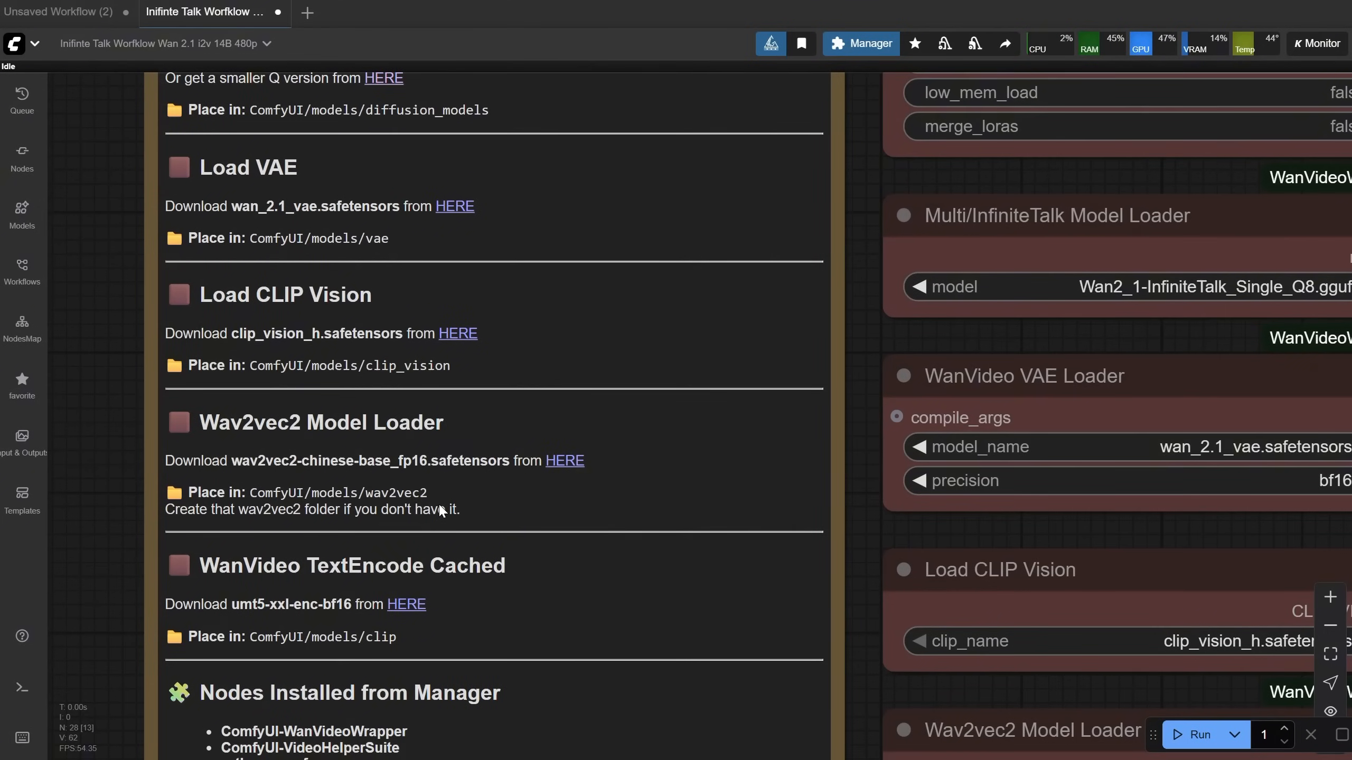
scroll(439, 509, down, 3)
drag(112, 270, 125, 640)
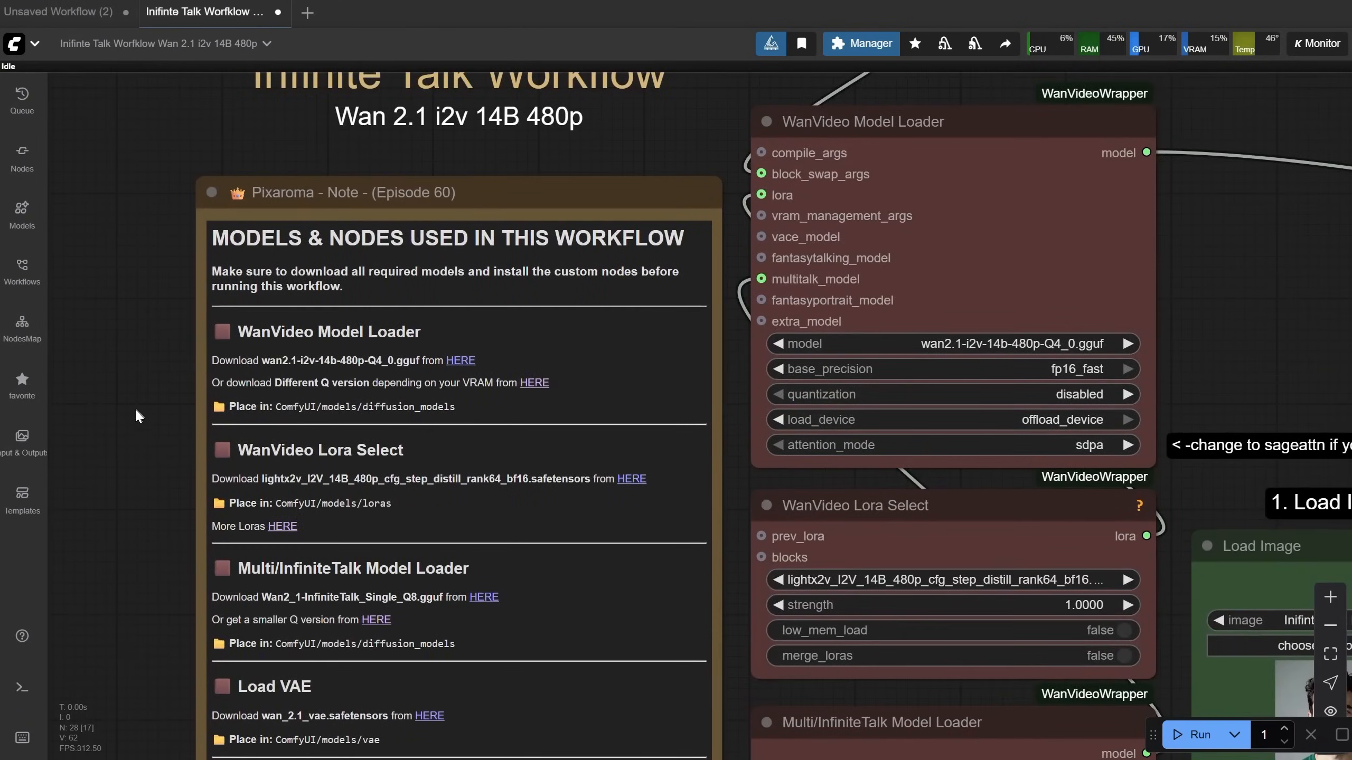
scroll(137, 403, up, 3)
drag(140, 395, 52, 365)
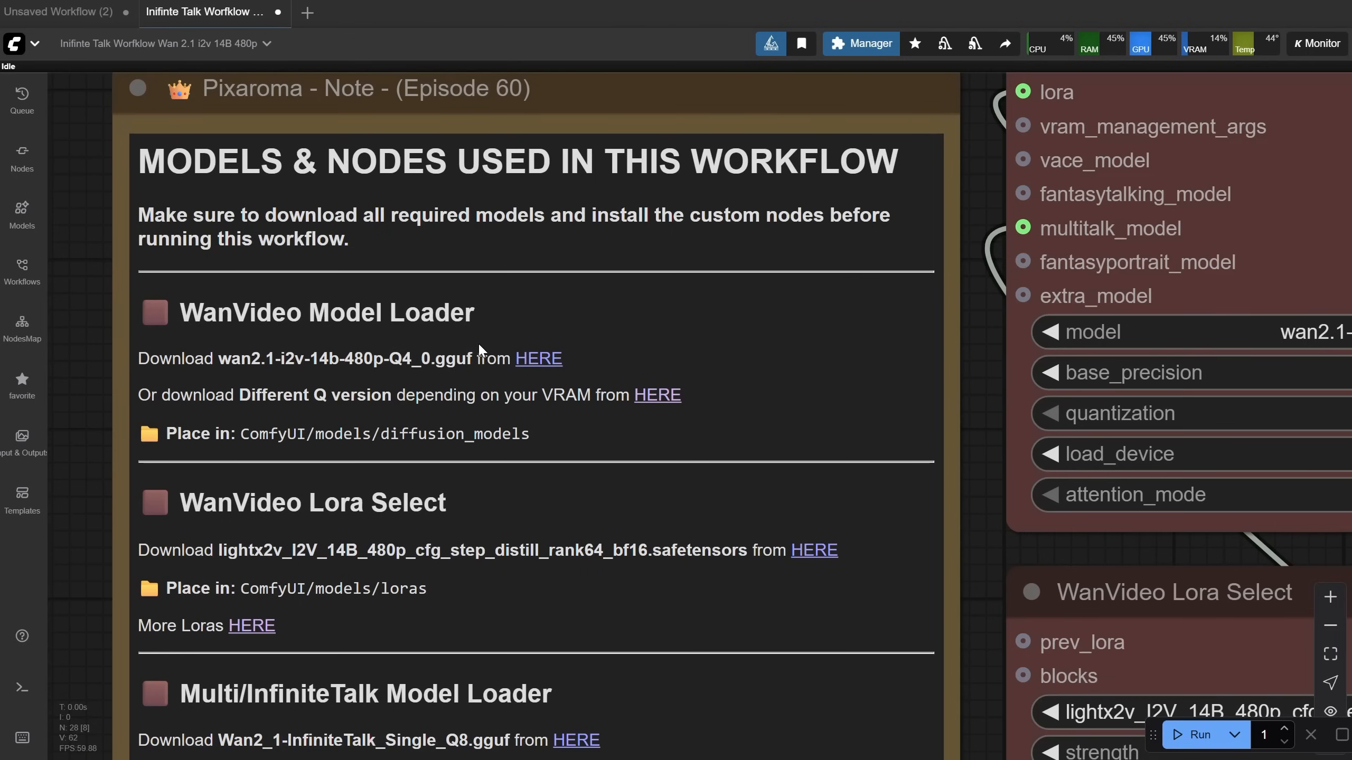
Follow the note's HERE link to the Wan2.1-I2V-14B-480P gguf download page
click(650, 402)
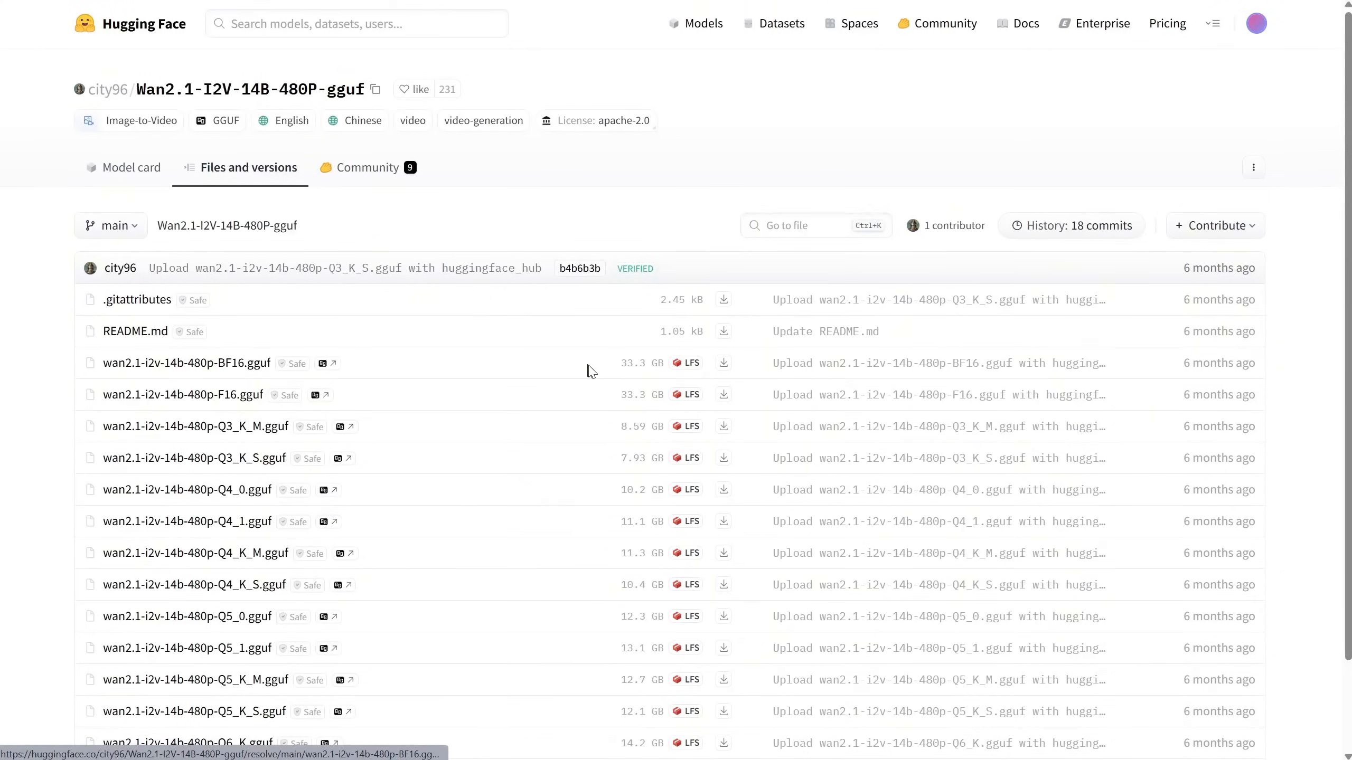
scroll(583, 371, down, 2)
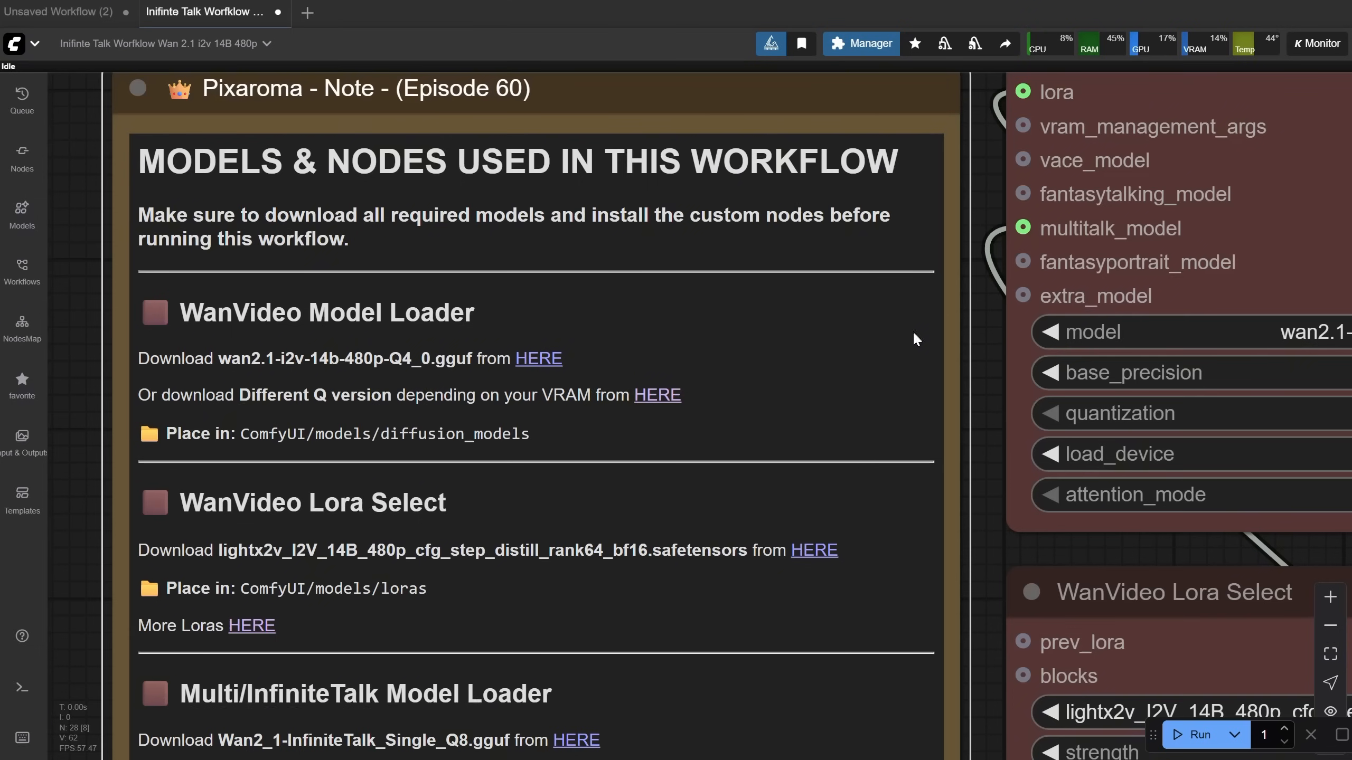
scroll(968, 336, down, 2)
scroll(966, 332, down, 2)
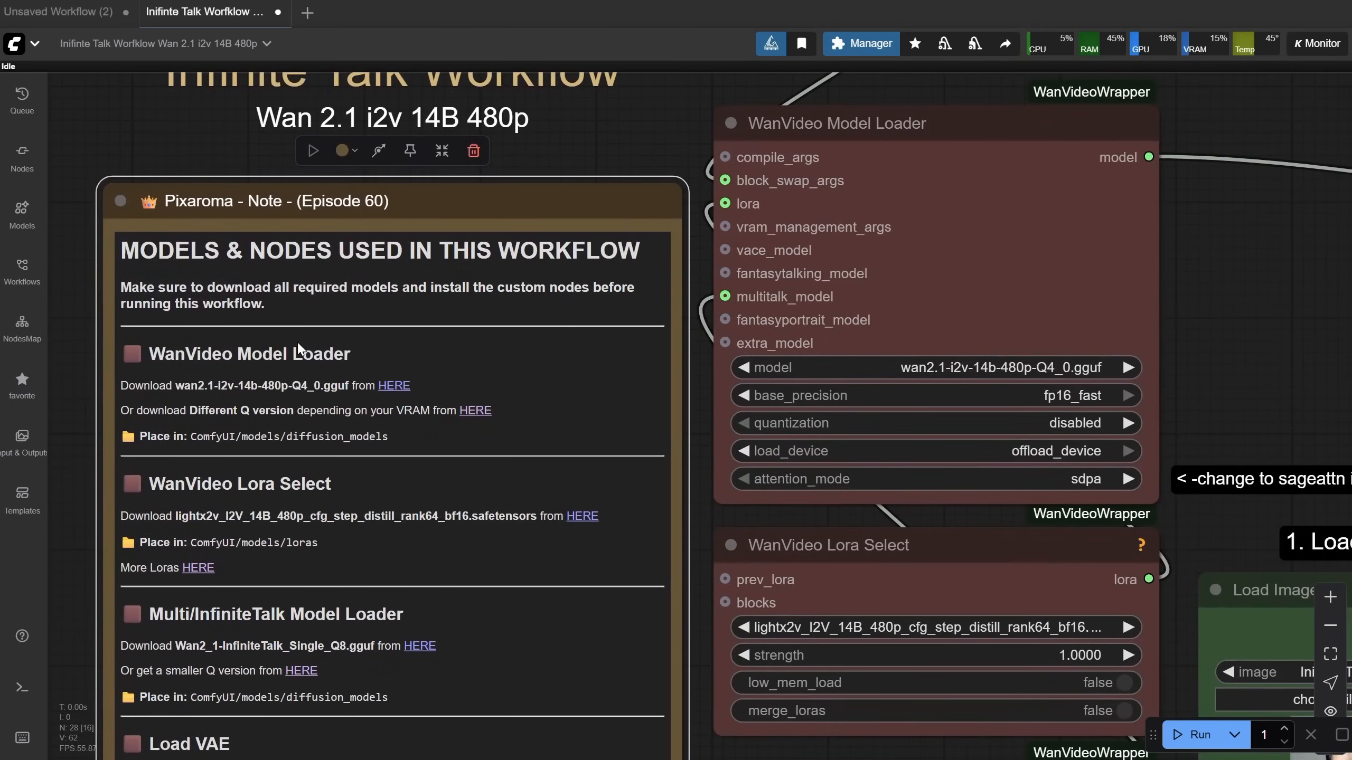
mouse_move(949, 368)
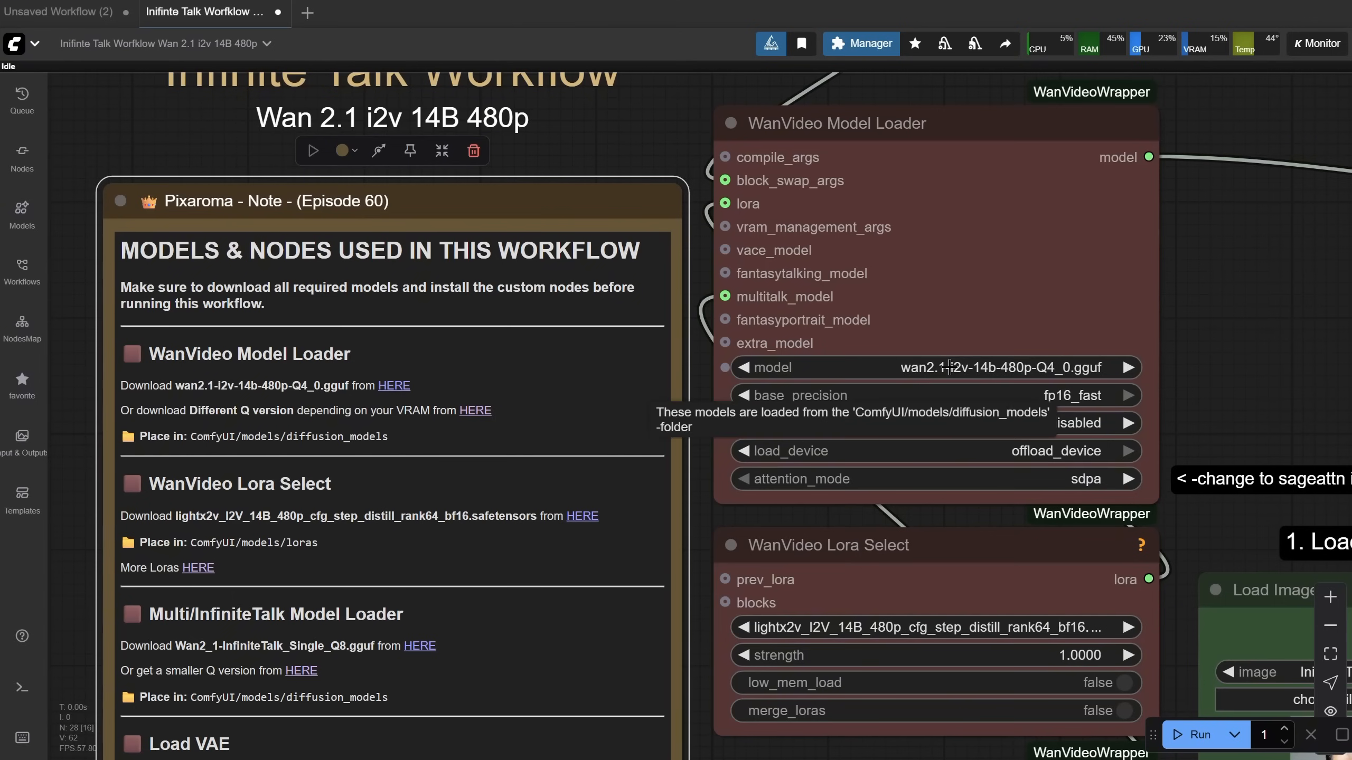
Review the list of available main models in the WanVideo Model Loader
click(948, 368)
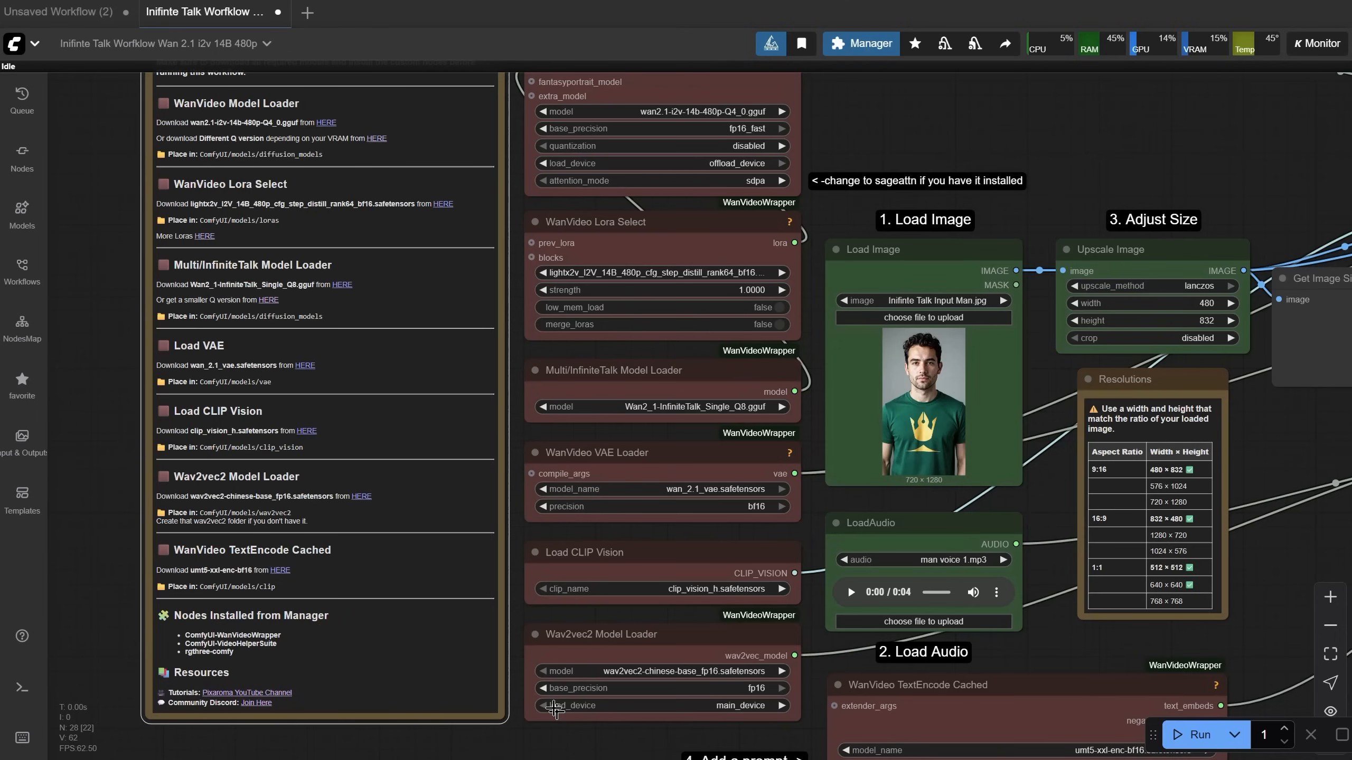
Switch the text encoder to the fp8 scaled model and start a test run
drag(553, 708, 360, 348)
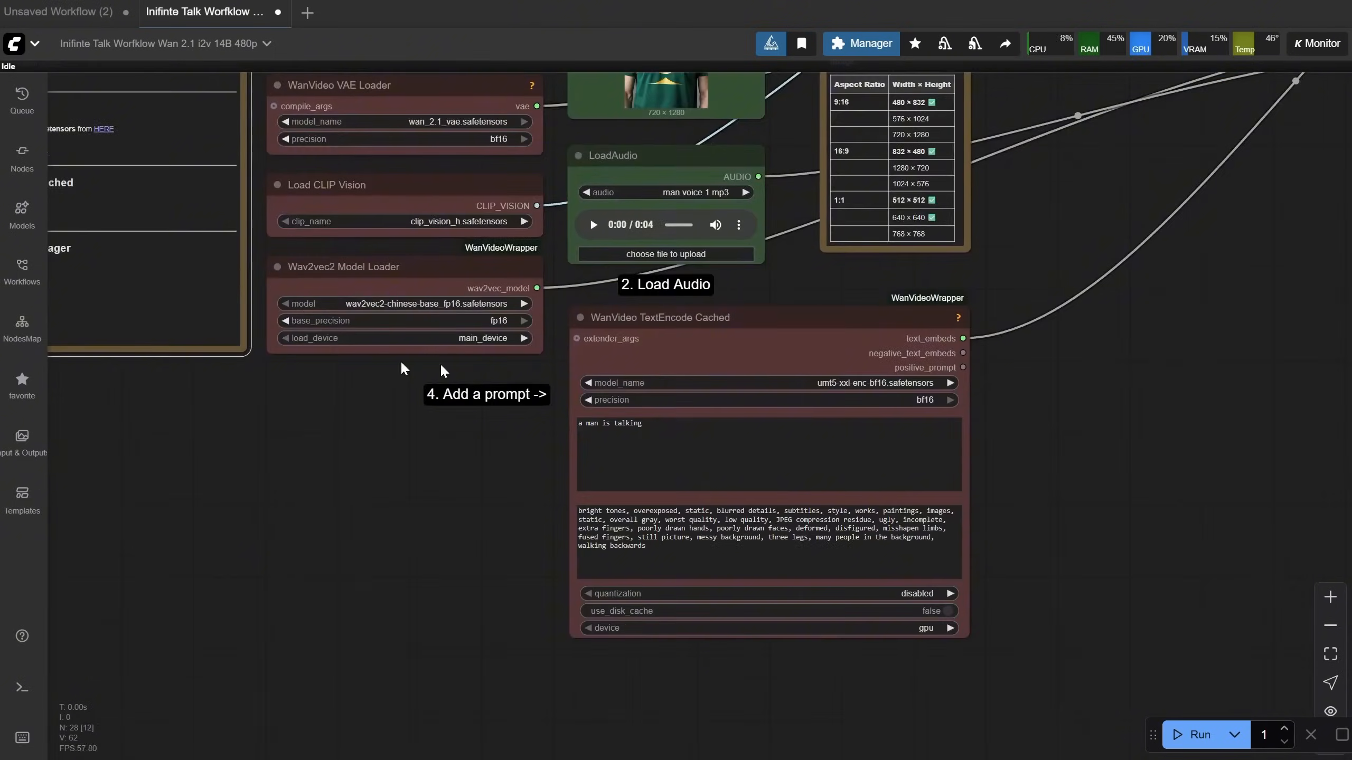
scroll(982, 399, up, 3)
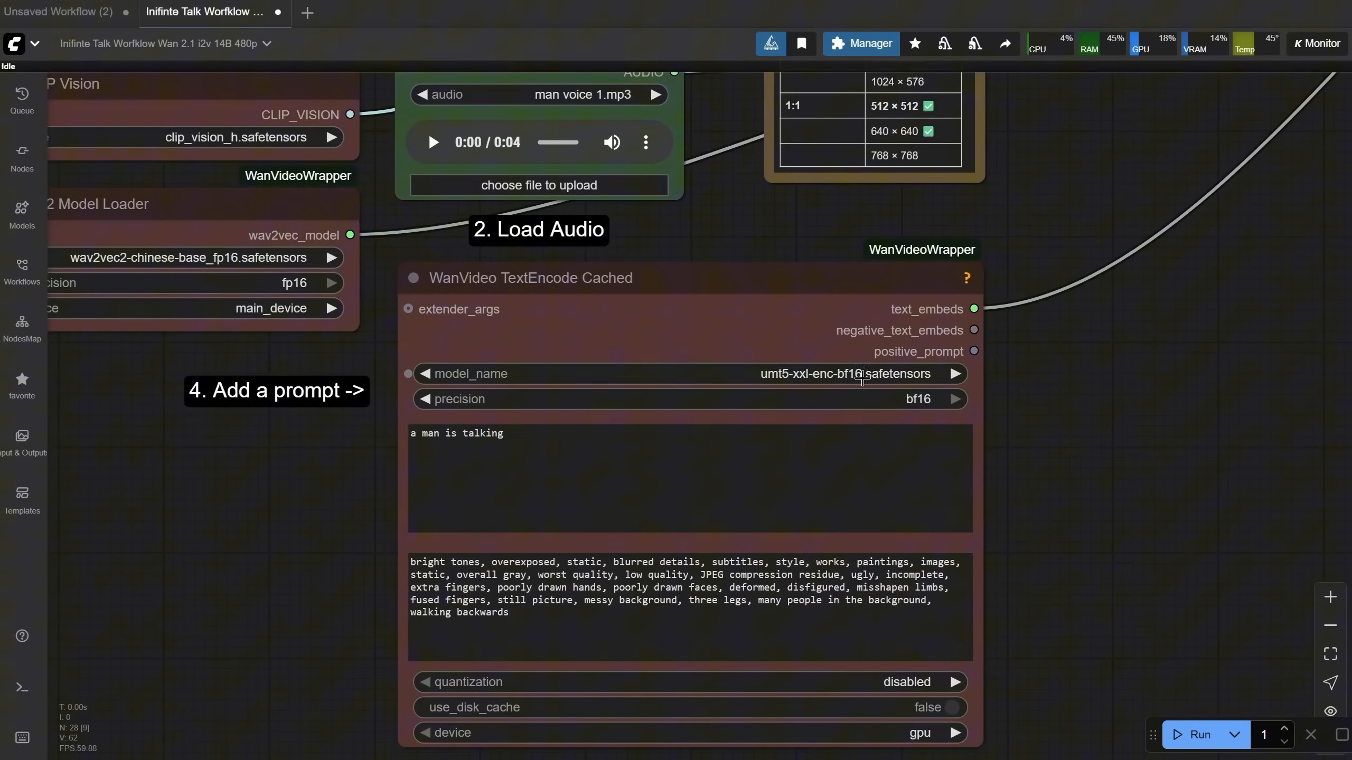
click(865, 375)
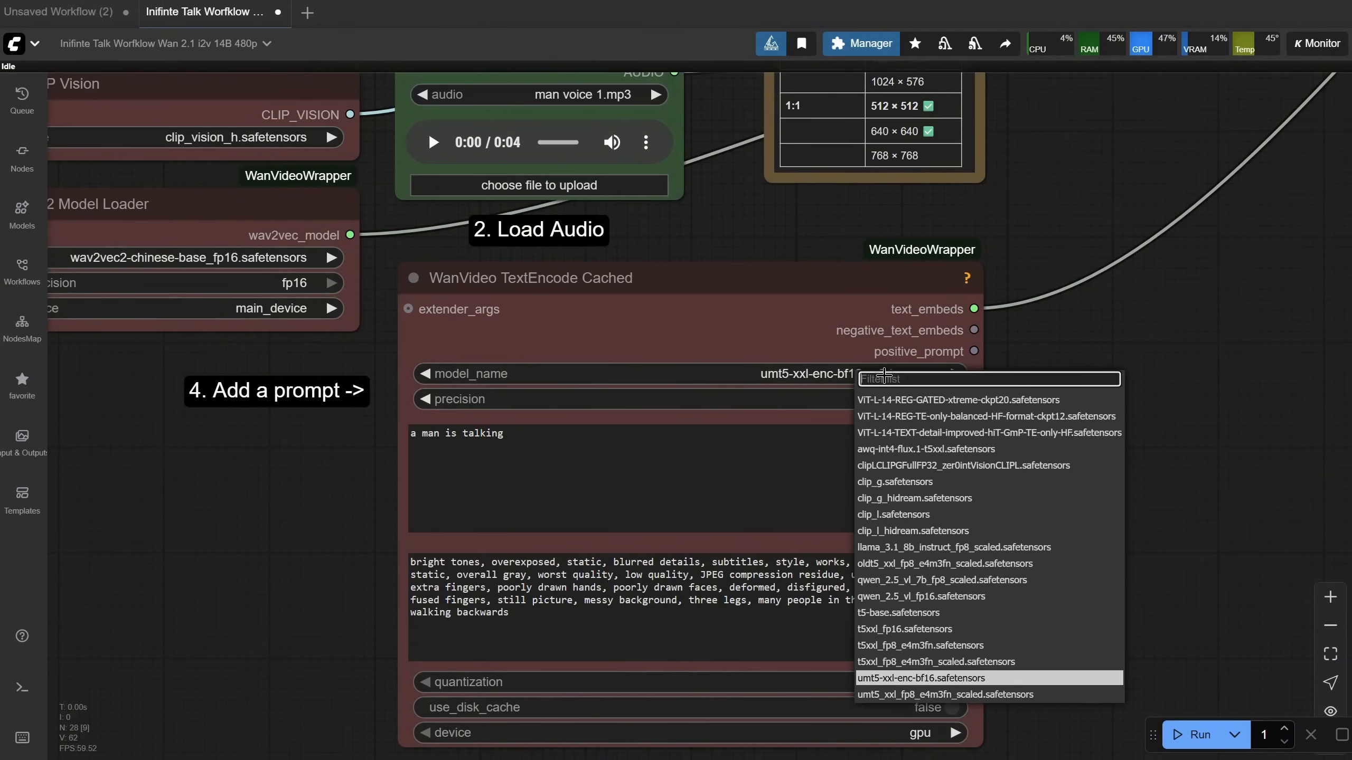
click(944, 694)
key(ctrl+Return)
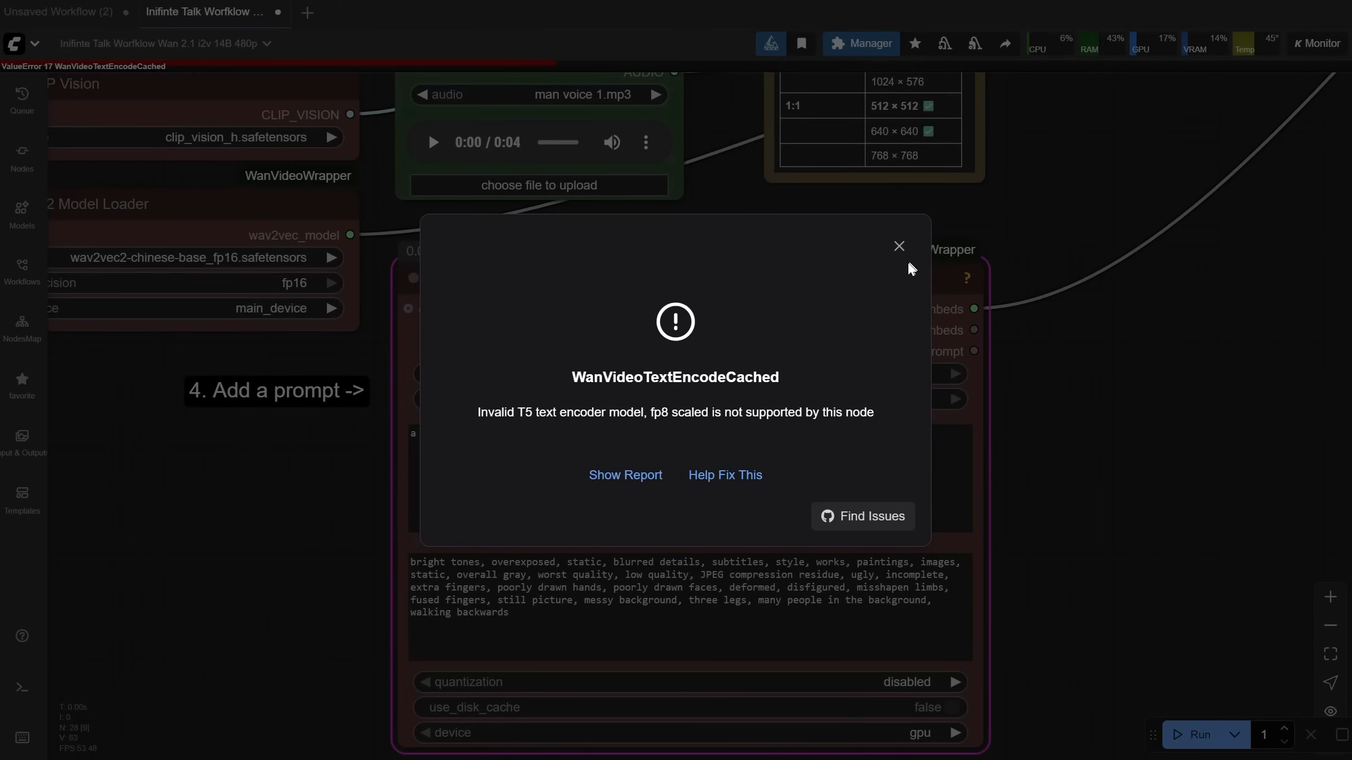
Dismiss the unsupported-encoder error, rerun with umt5-xxl-enc-bf16 restored, then interrupt the run
click(899, 247)
key(ctrl+Return)
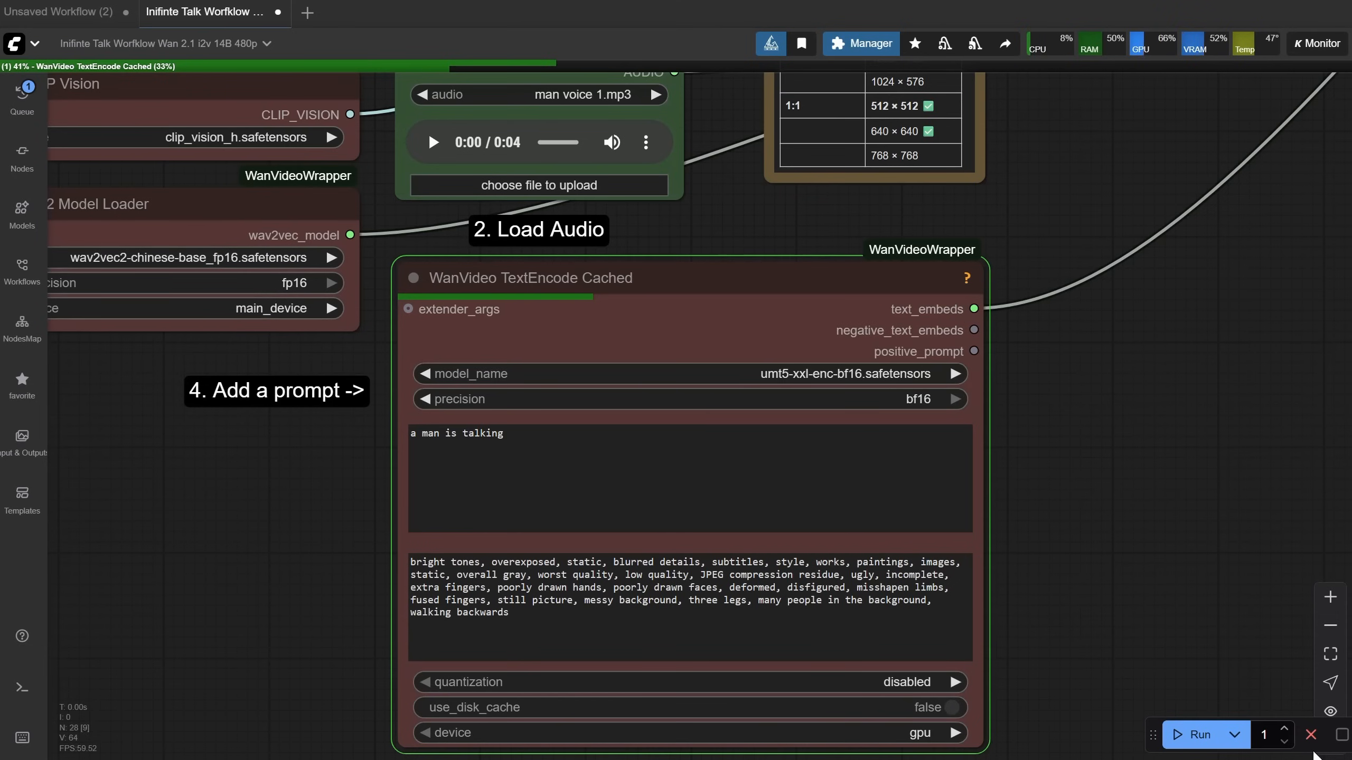
click(1311, 734)
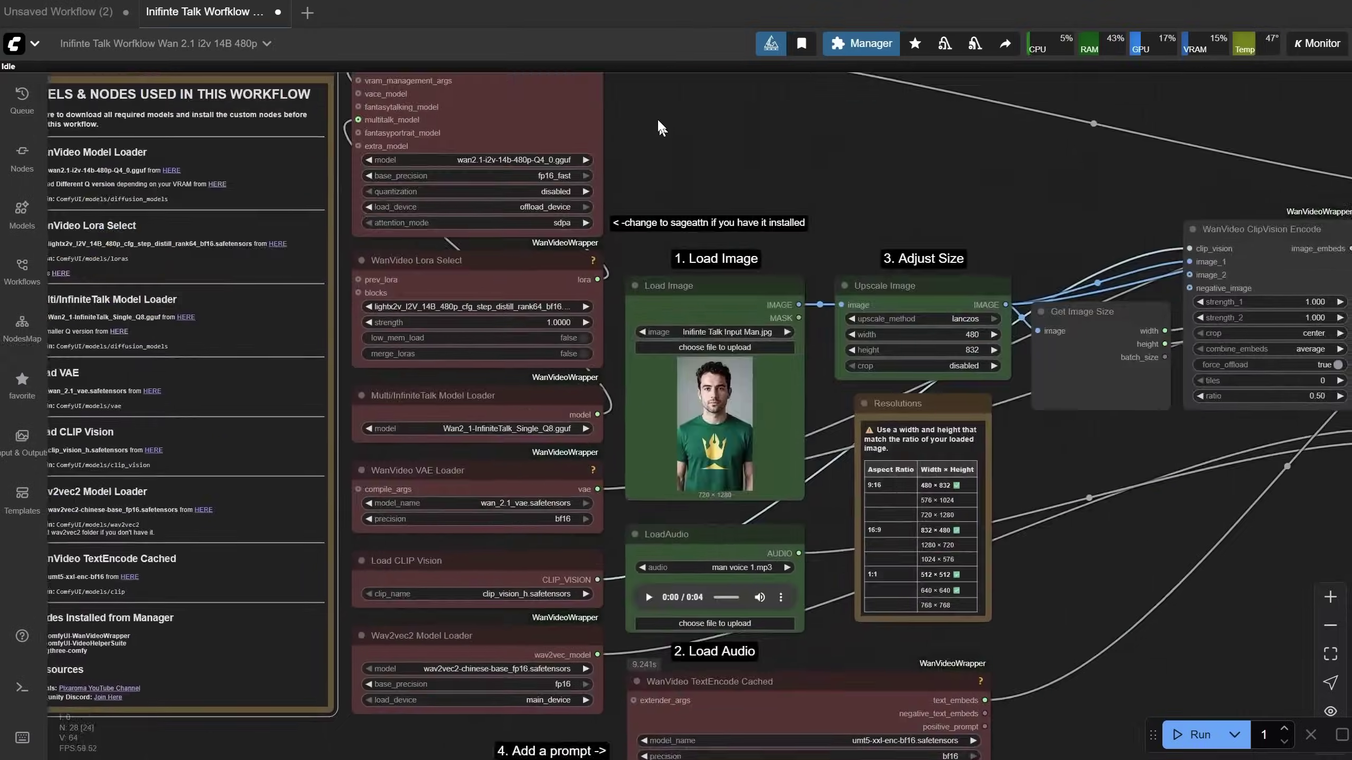
scroll(657, 119, up, 6)
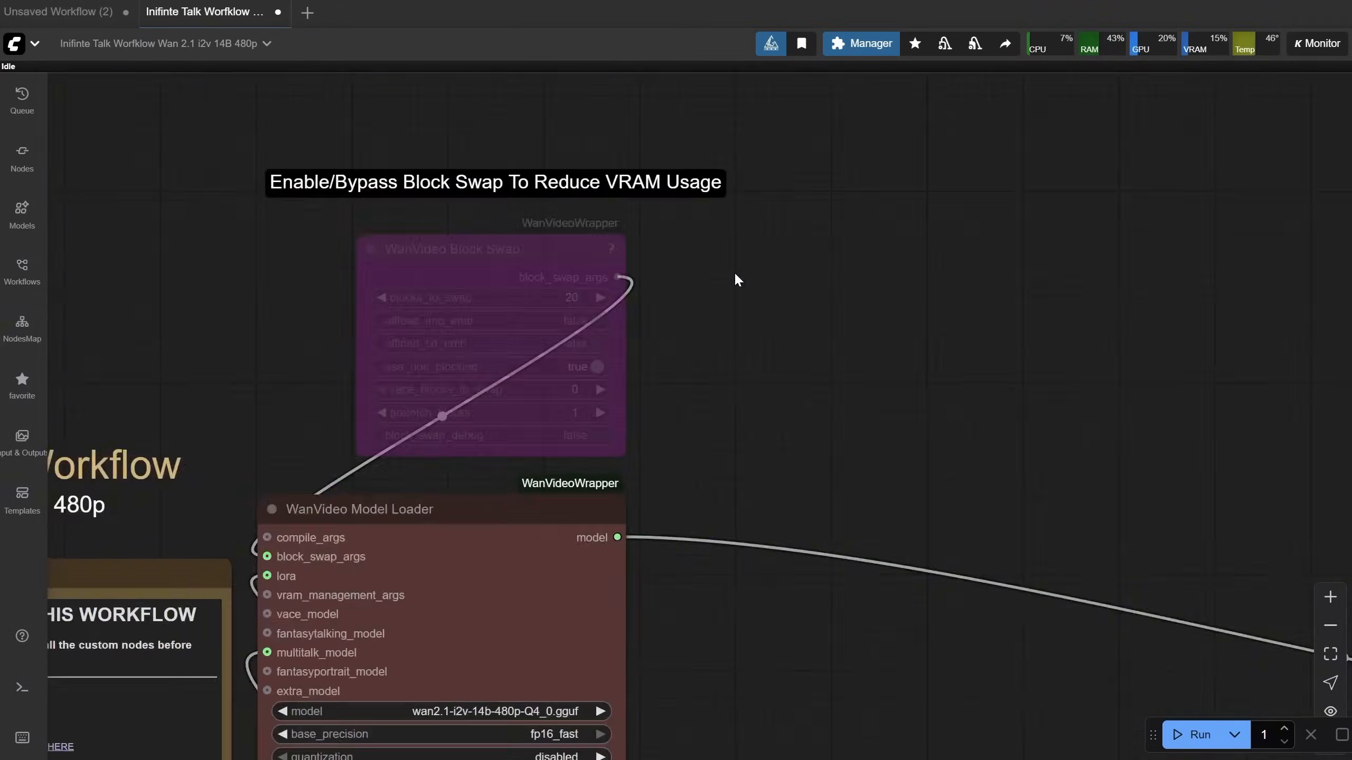
scroll(762, 262, up, 3)
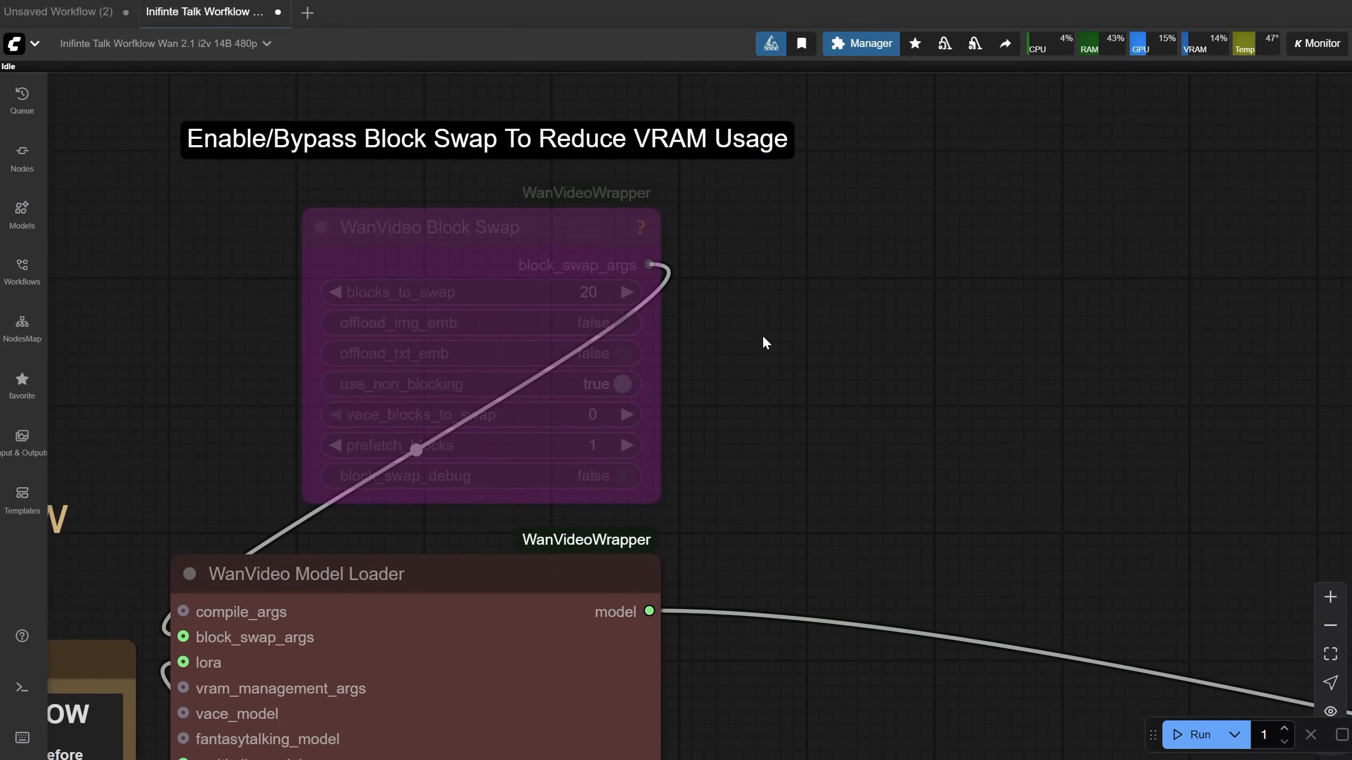
Re-enable the bypassed WanVideo Block Swap node and keep blocks_to_swap at 20
click(455, 229)
right_click(455, 230)
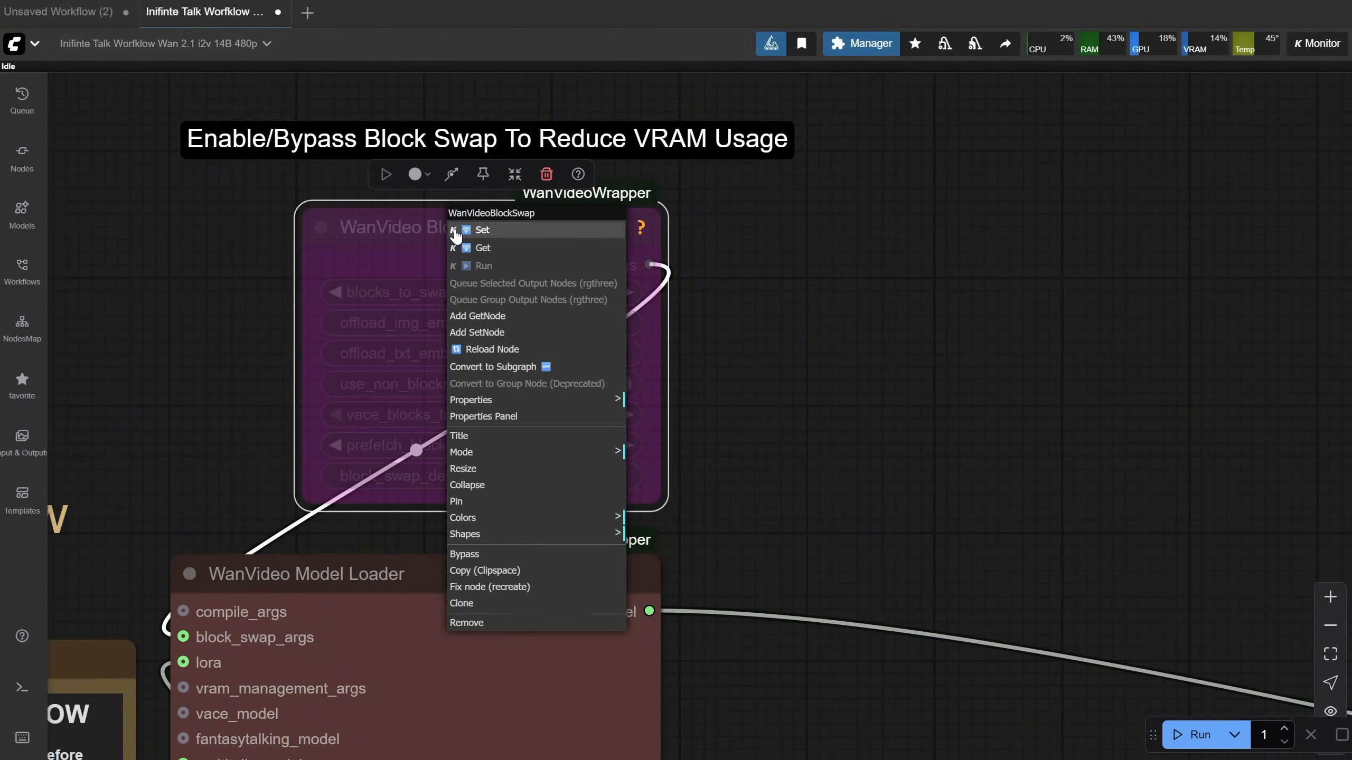
click(465, 554)
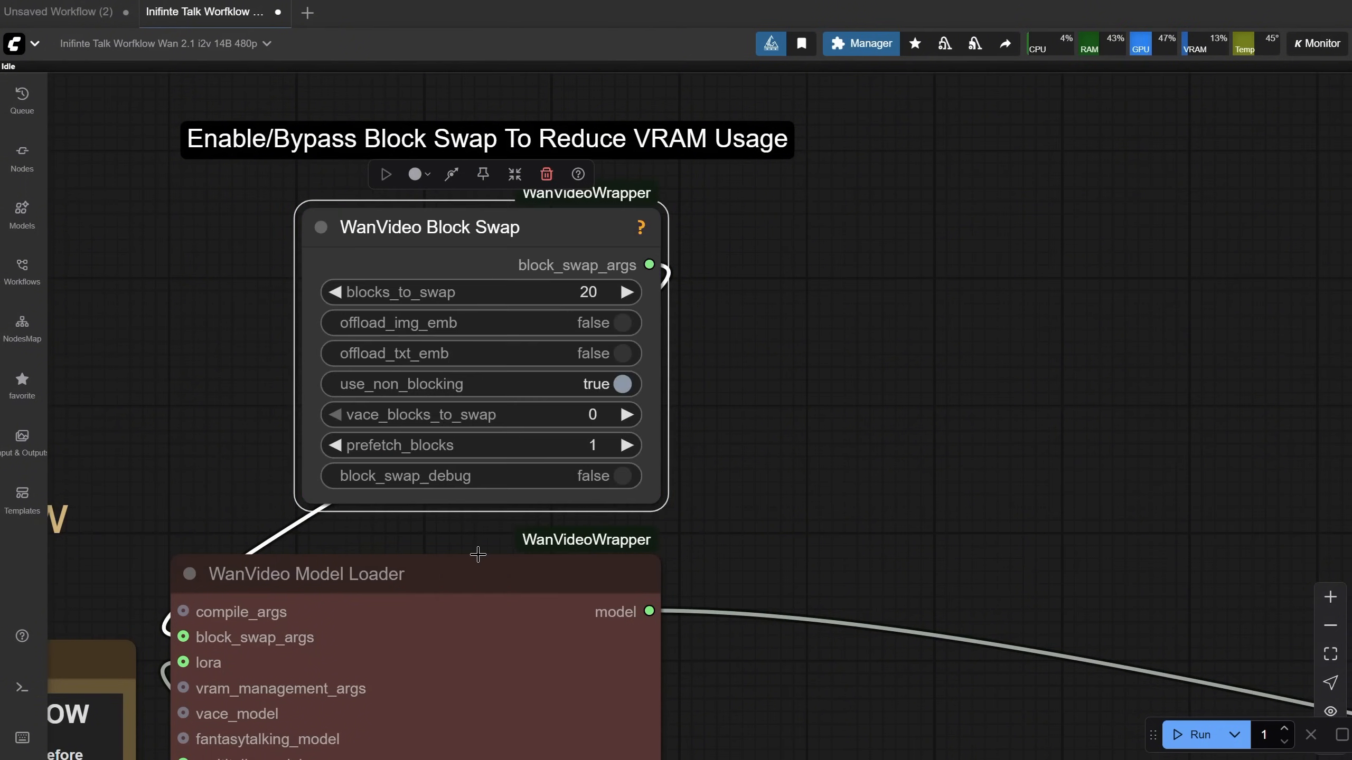
scroll(478, 555, down, 1)
double_click(613, 285)
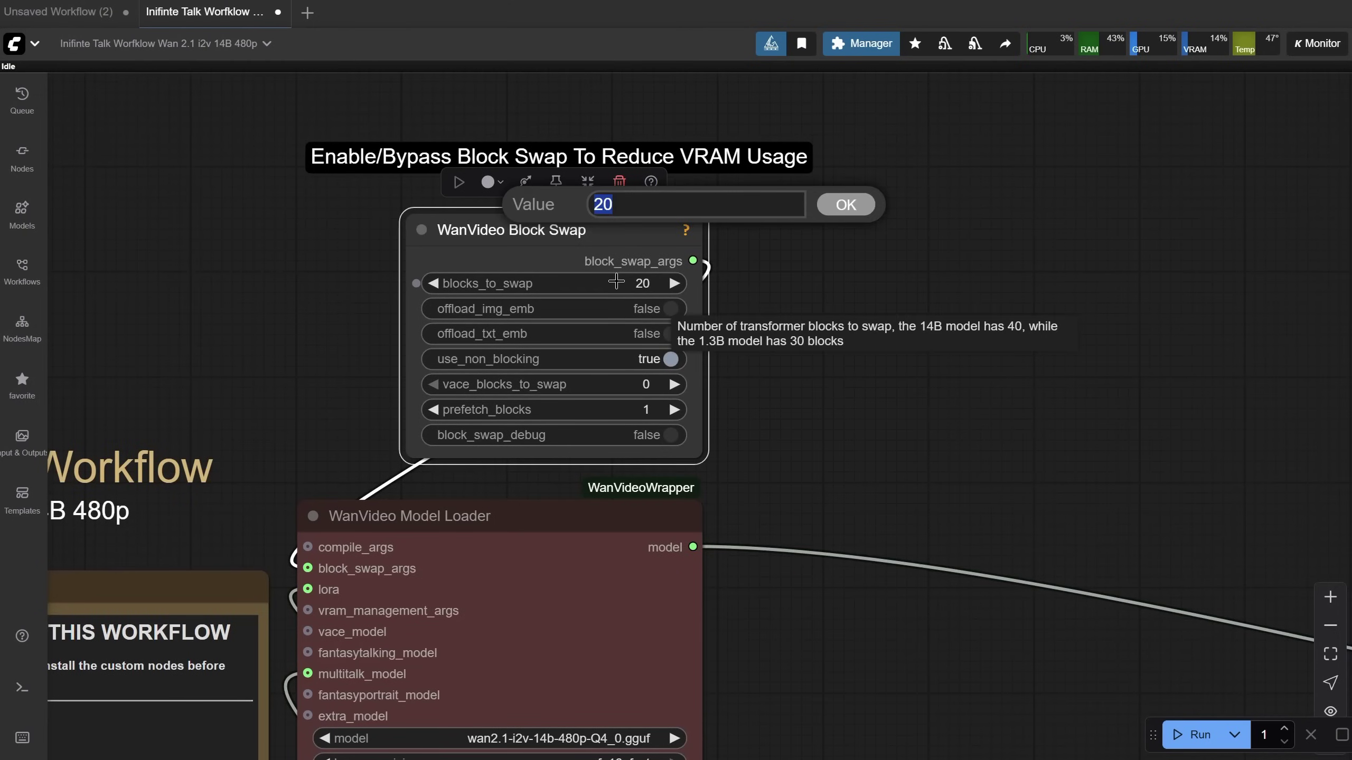
click(851, 205)
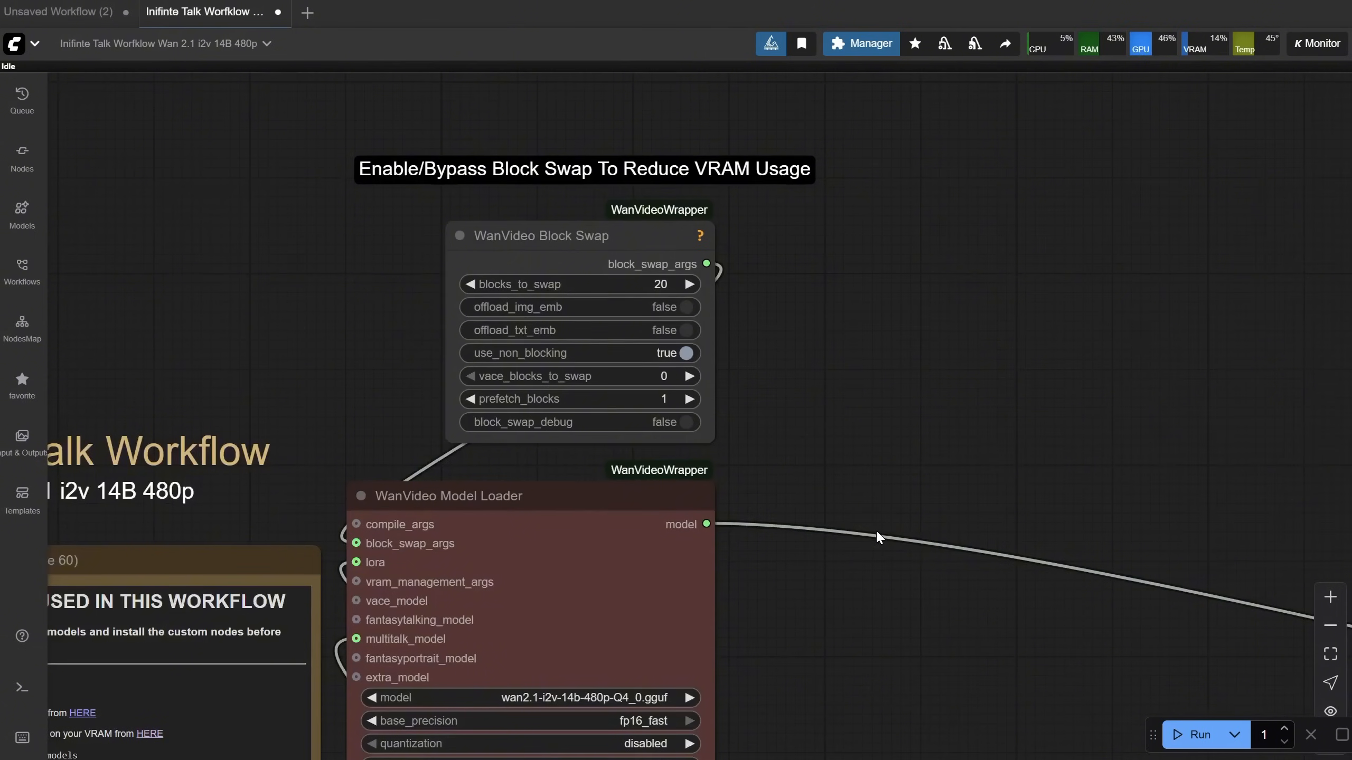
Pan between the image loading nodes and the model loader settings
drag(876, 529, 853, 196)
drag(828, 270, 969, 510)
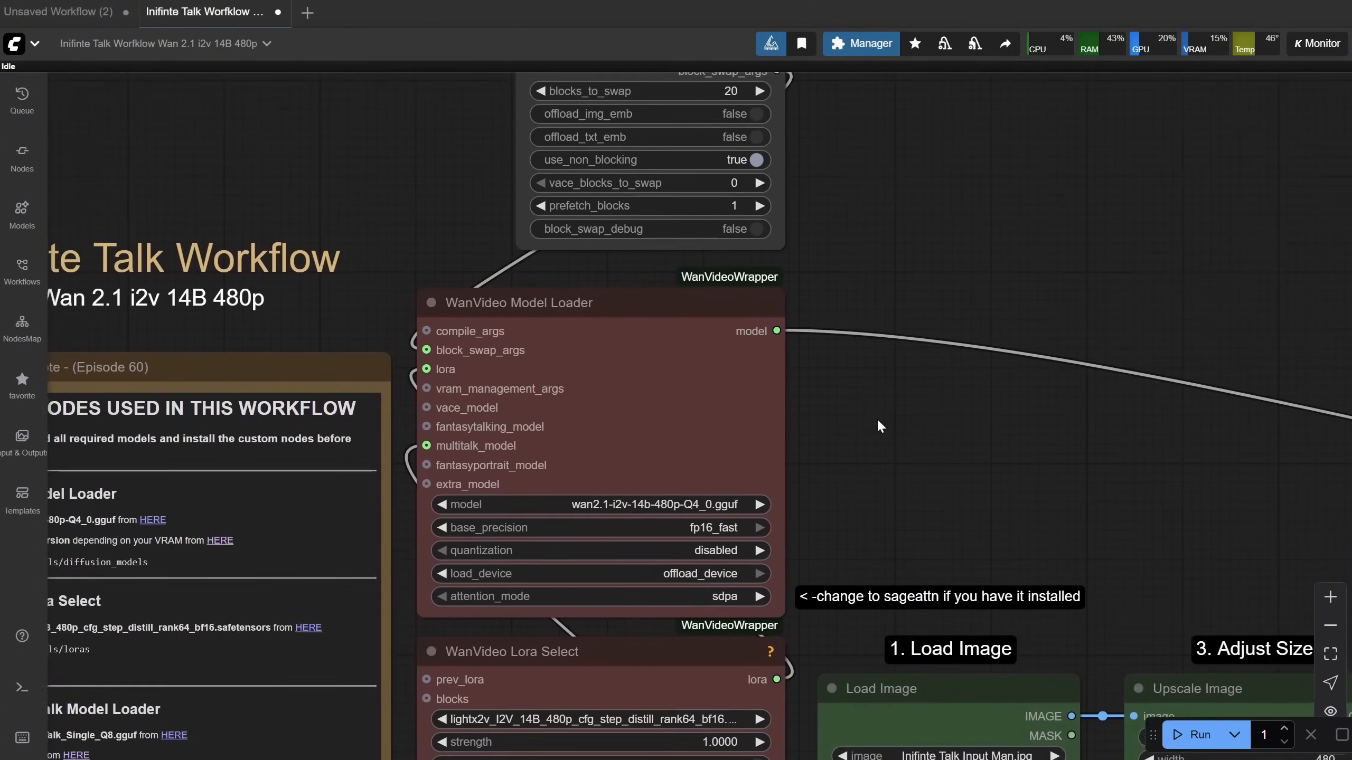
mouse_move(760, 179)
mouse_down()
mouse_move(359, 170)
mouse_move(688, 146)
mouse_up()
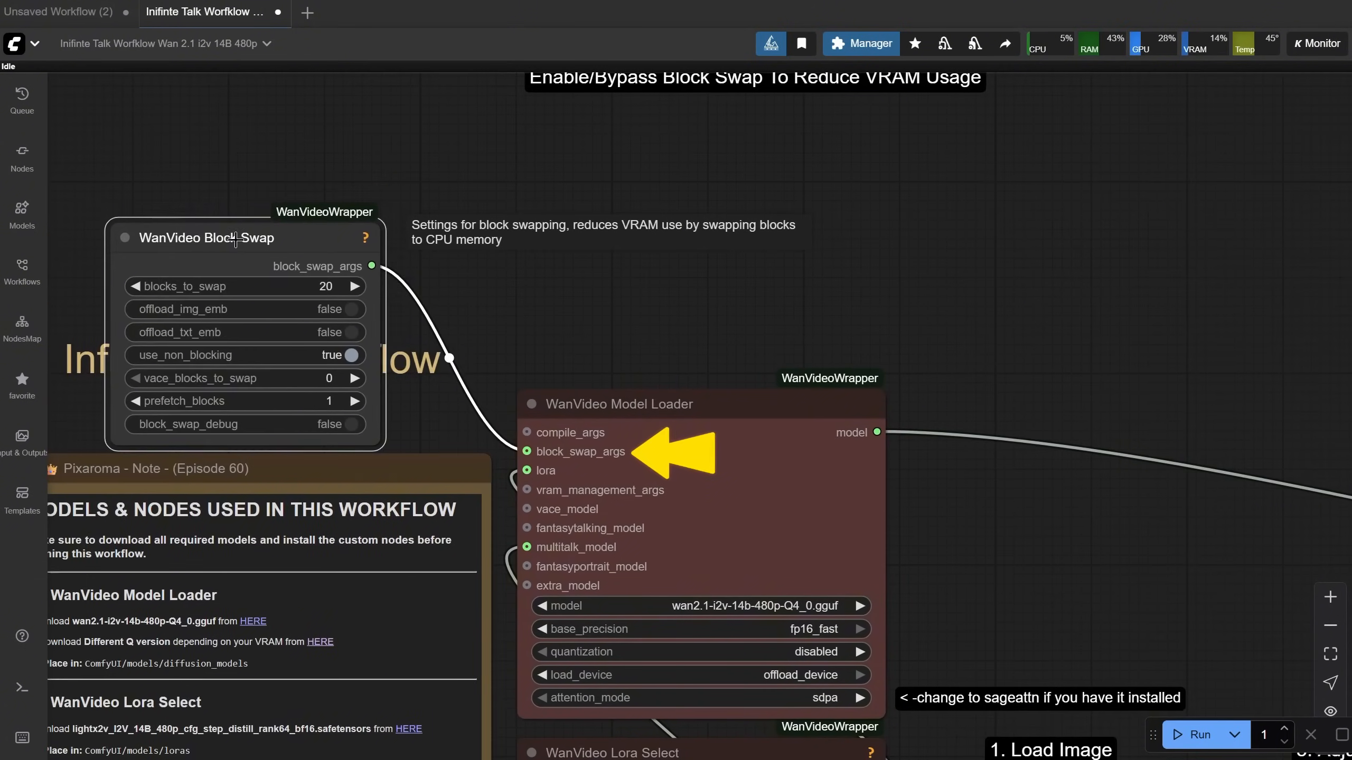
drag(866, 265, 676, 21)
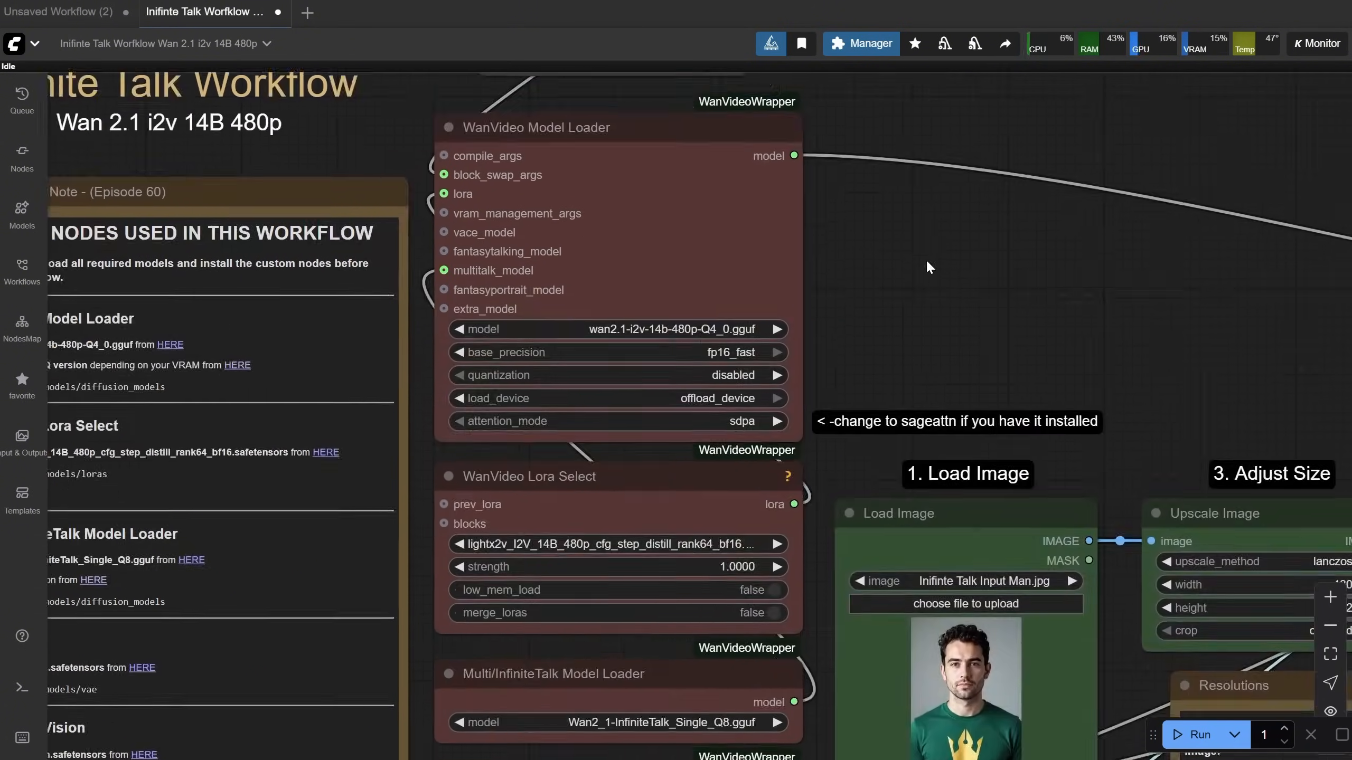
drag(926, 258, 845, 317)
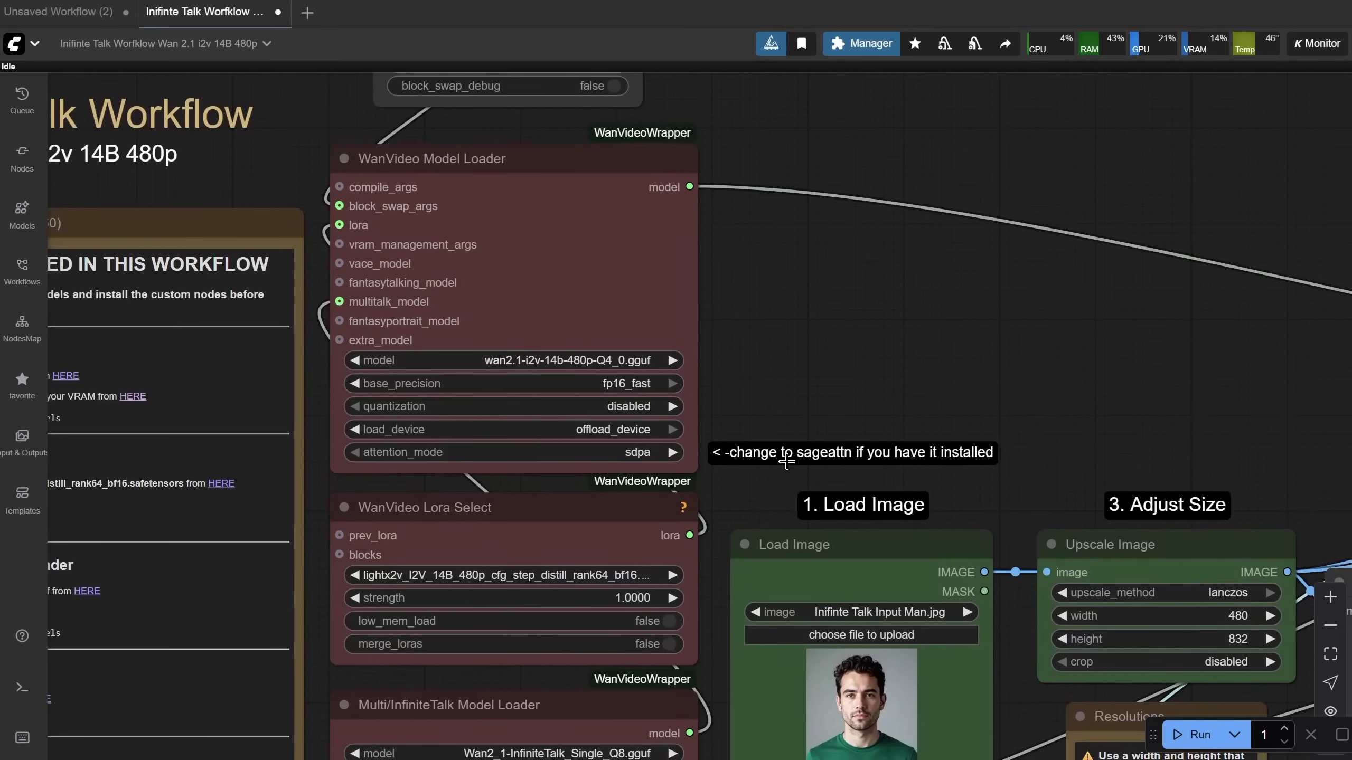
Set the WanVideo Model Loader attention_mode to sageattn instead of sdpa
click(625, 453)
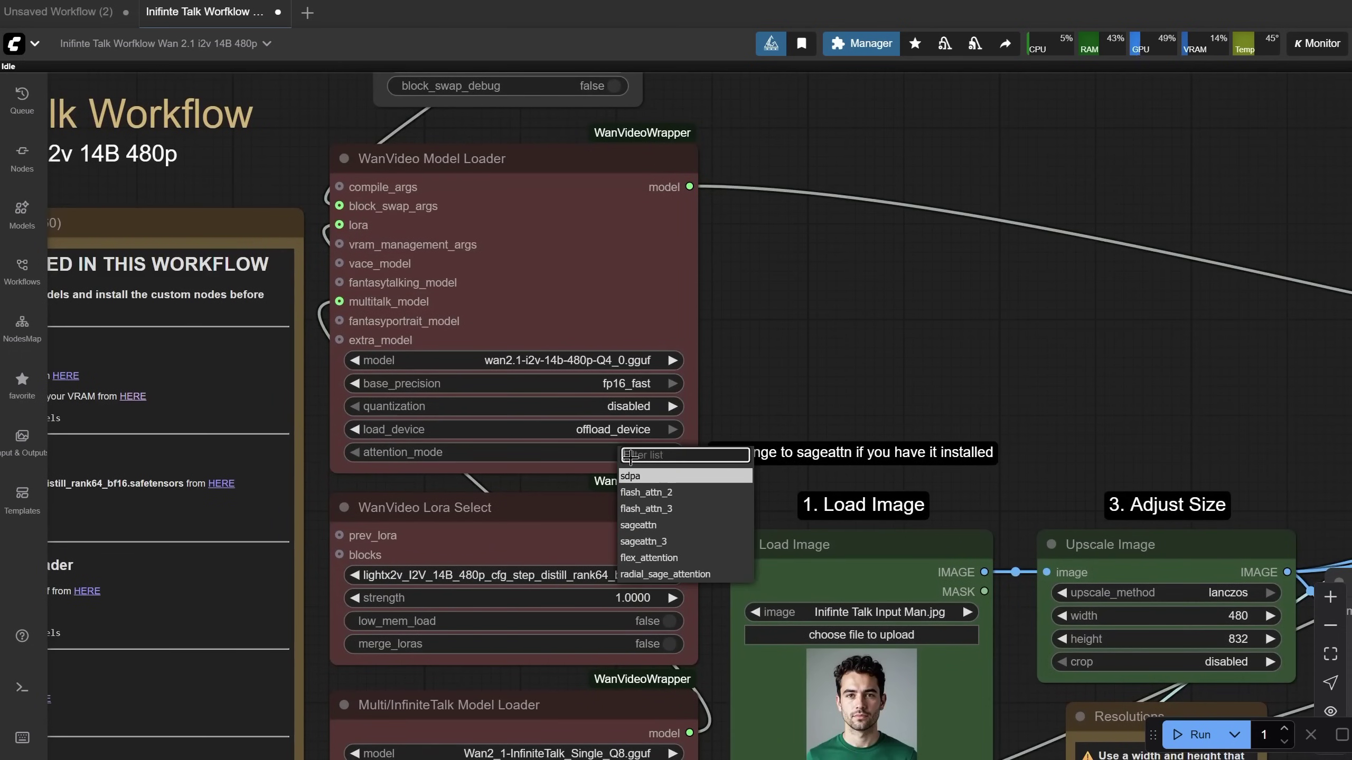
click(652, 525)
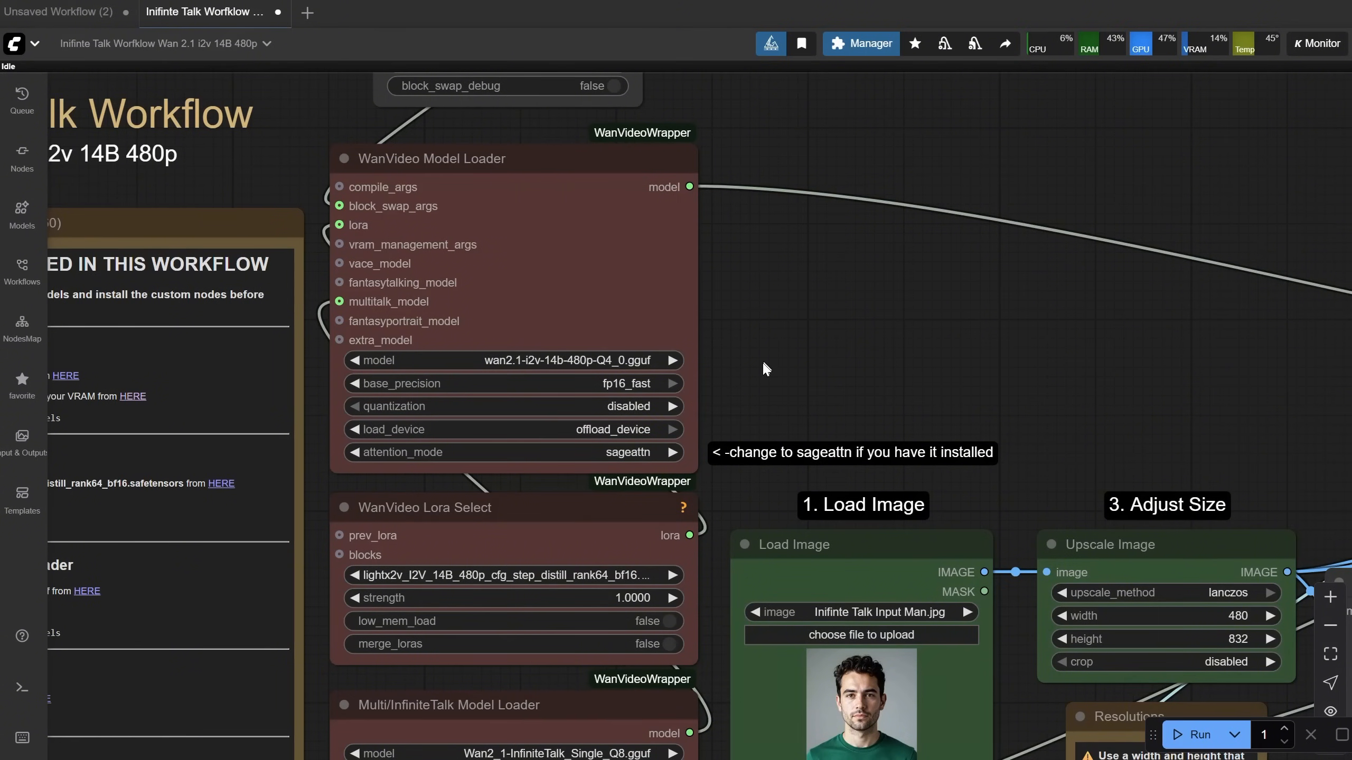
scroll(765, 368, down, 1)
drag(826, 405, 773, 196)
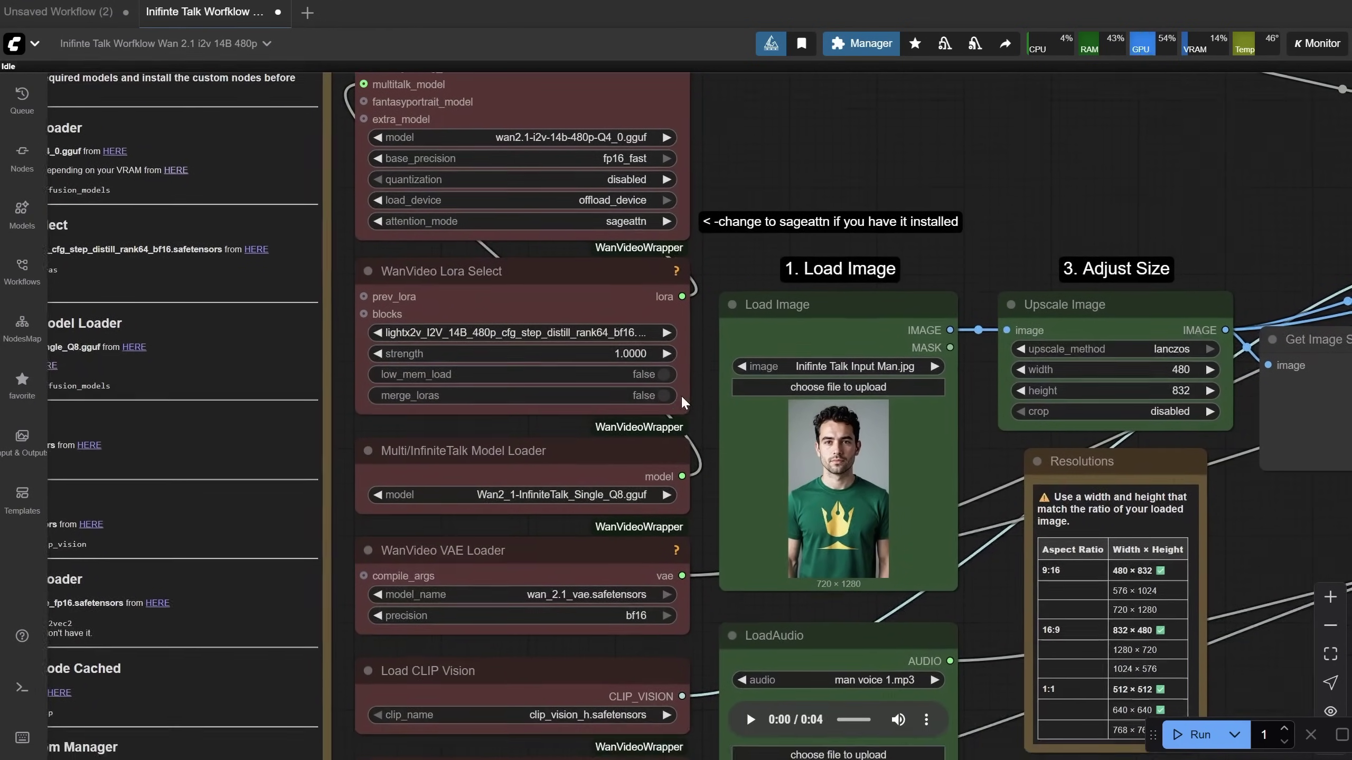
drag(697, 466, 659, 261)
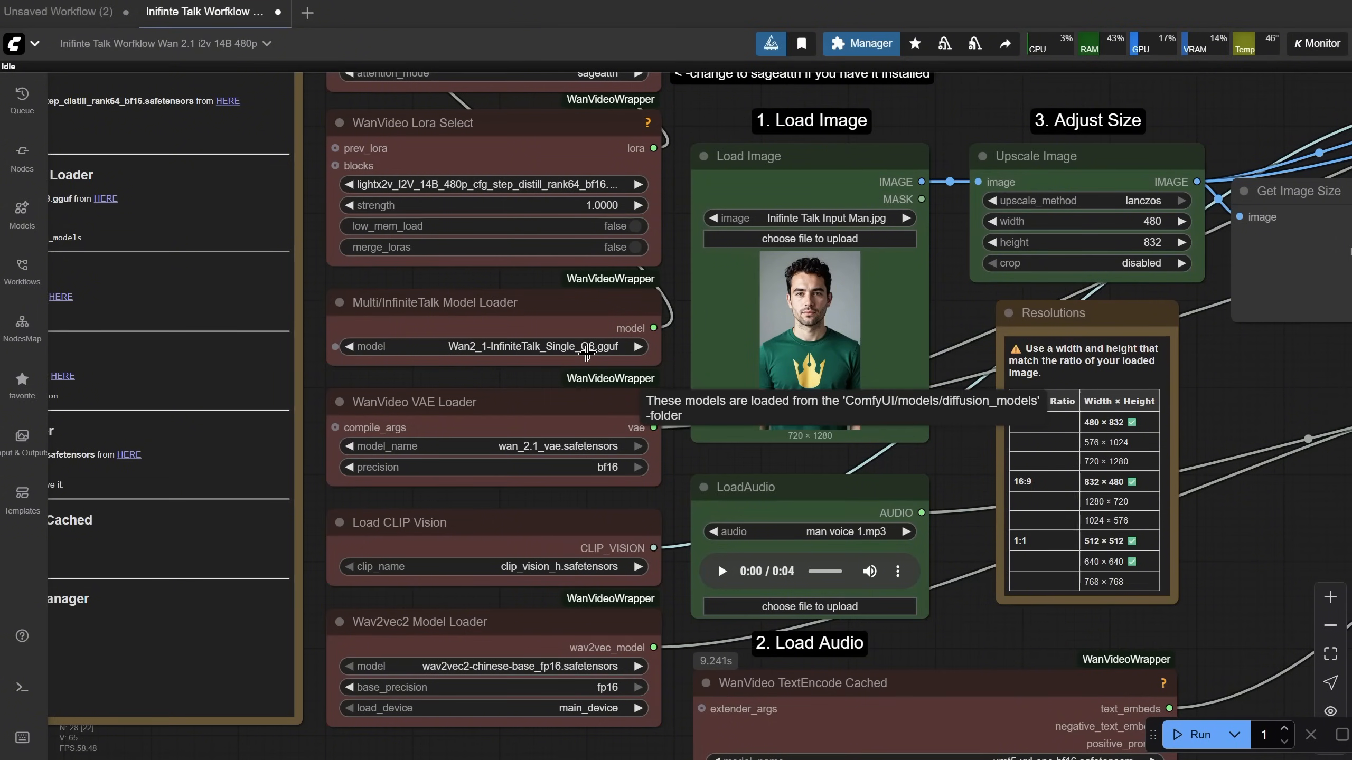
Move the Get Image Size node slightly down and left between Upscale Image and ClipVision Encode
drag(719, 562, 721, 317)
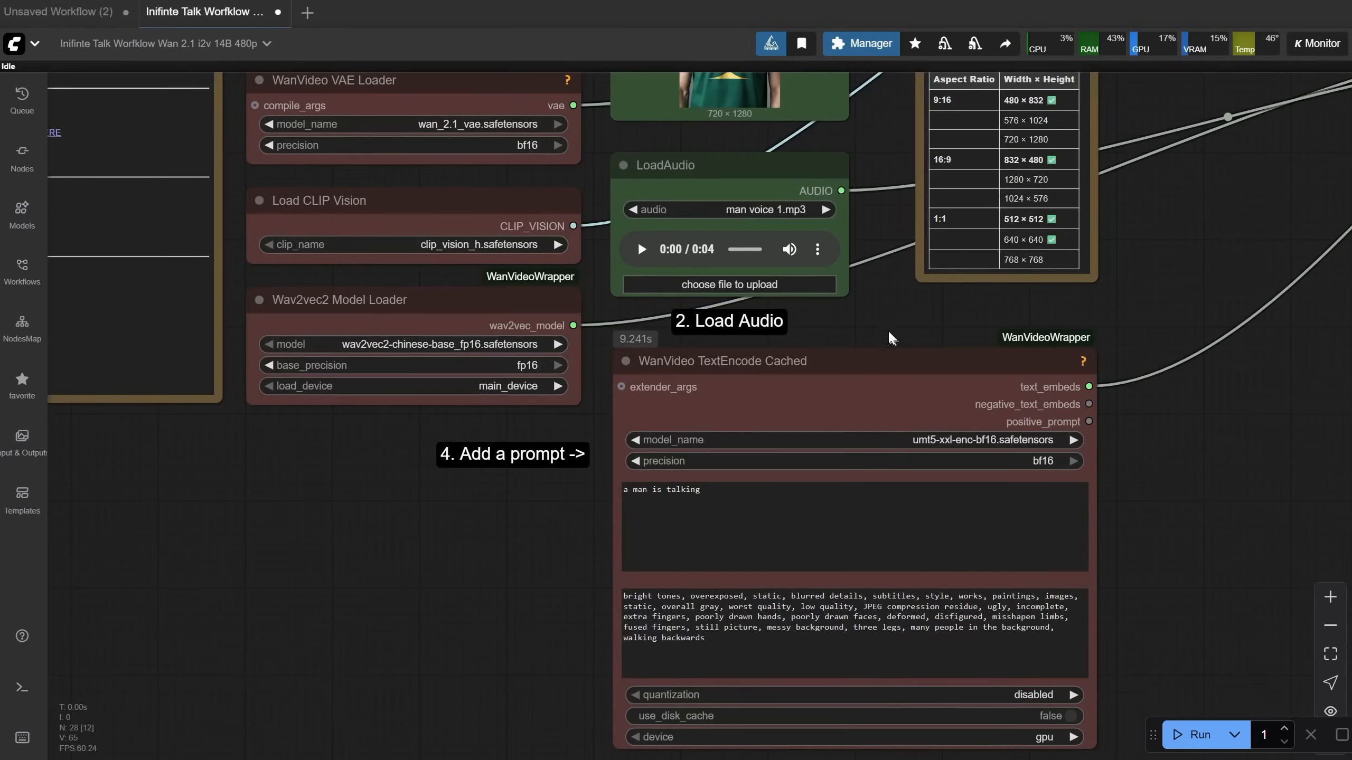
scroll(638, 240, up, 3)
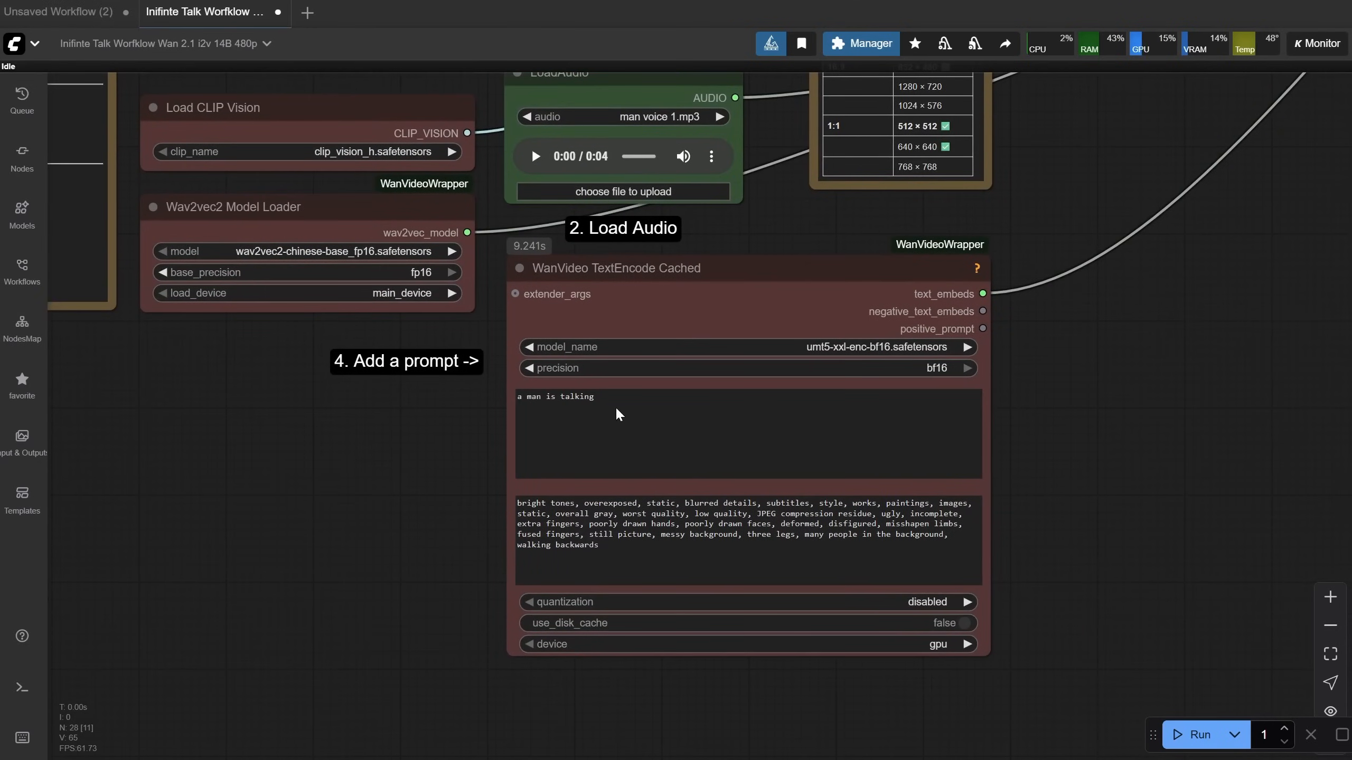
scroll(650, 564, down, 5)
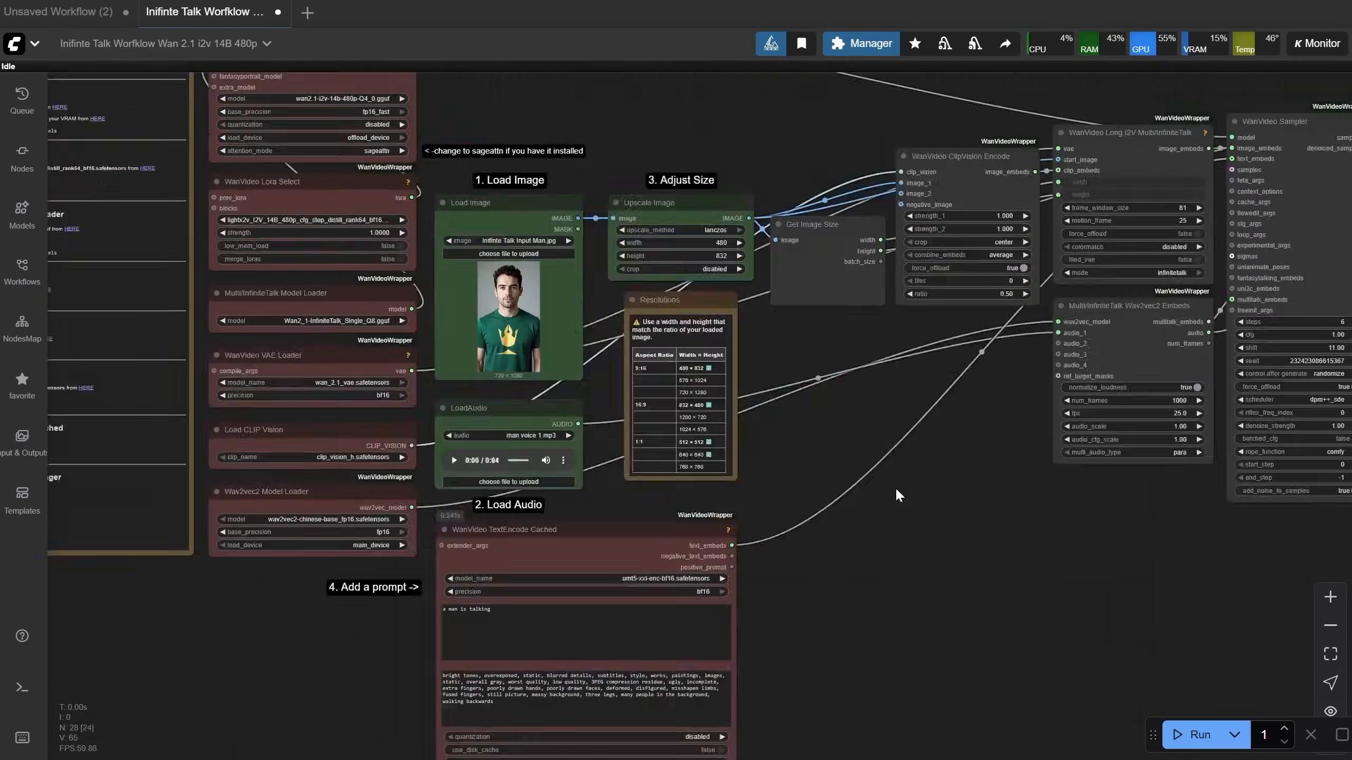
scroll(317, 175, up, 6)
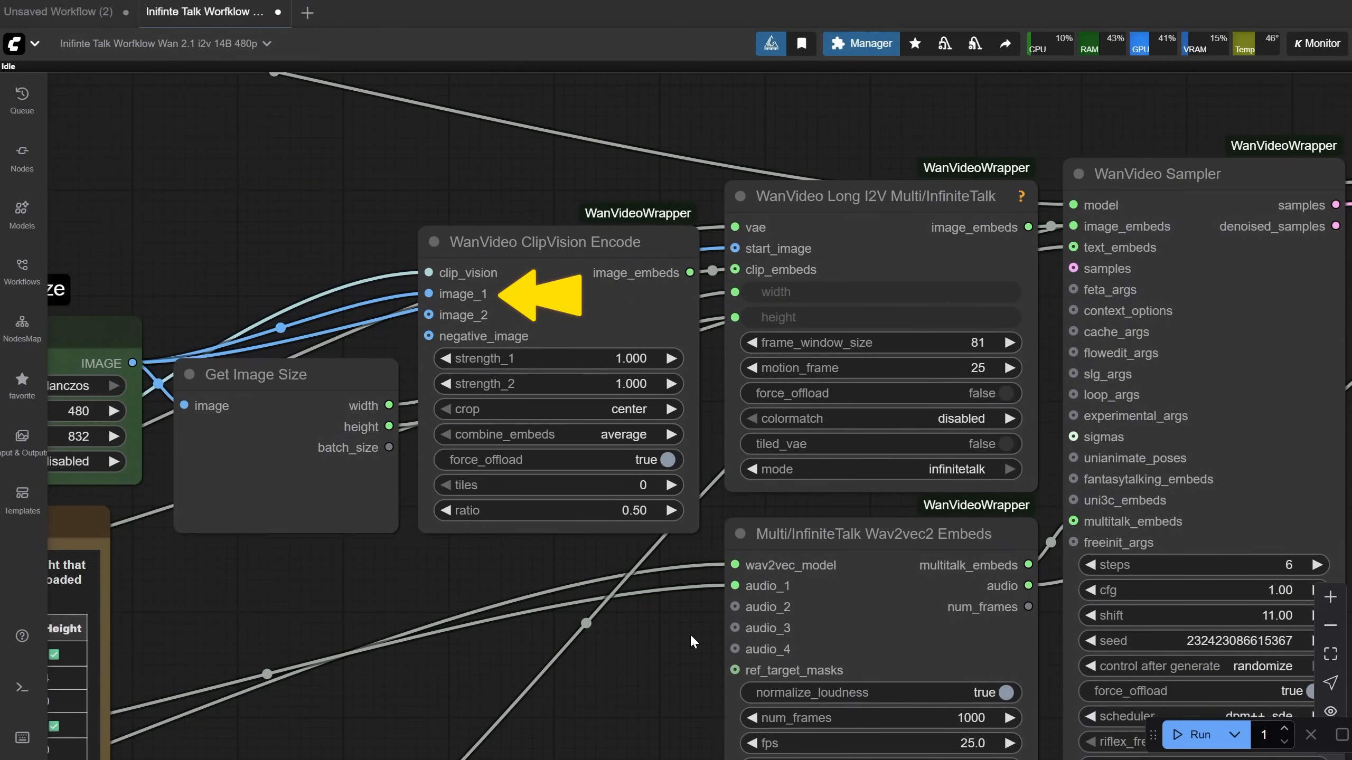
scroll(690, 634, down, 3)
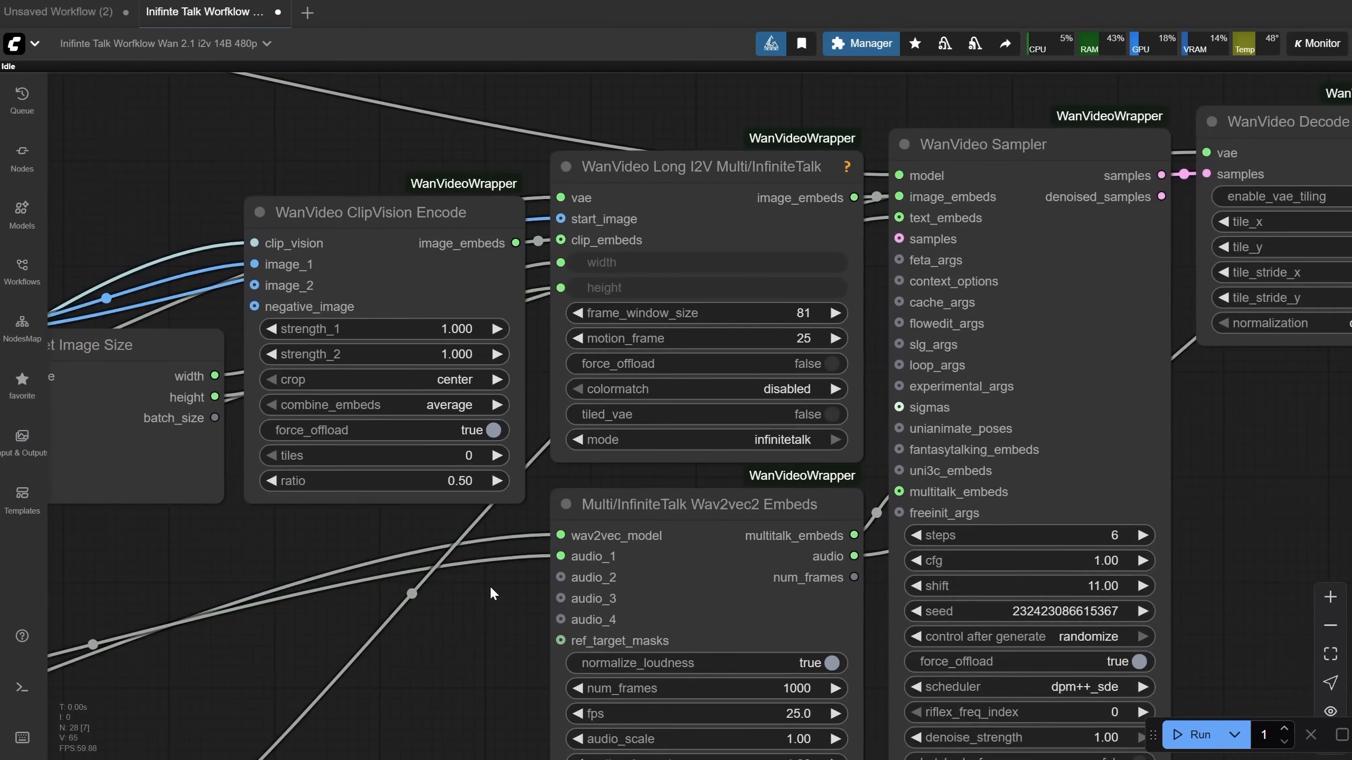
drag(600, 597, 593, 548)
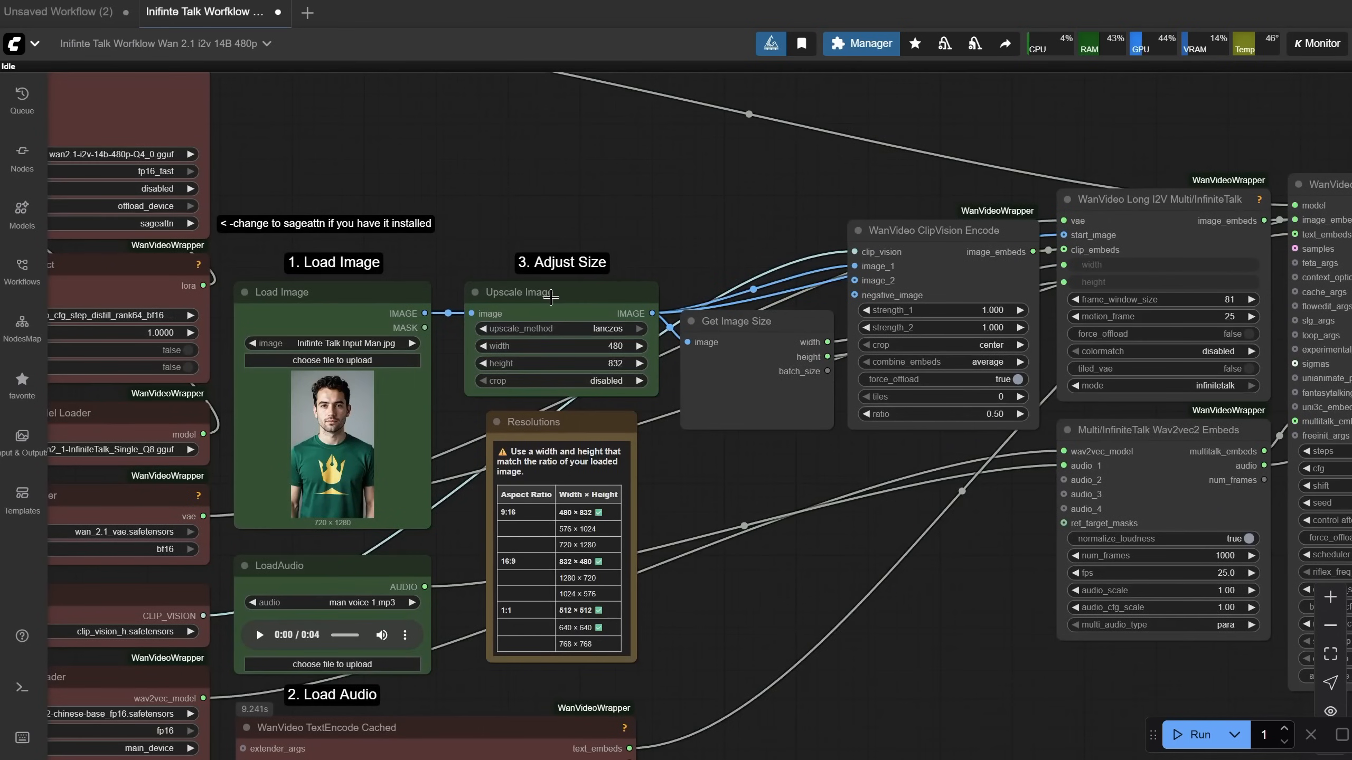
click(533, 307)
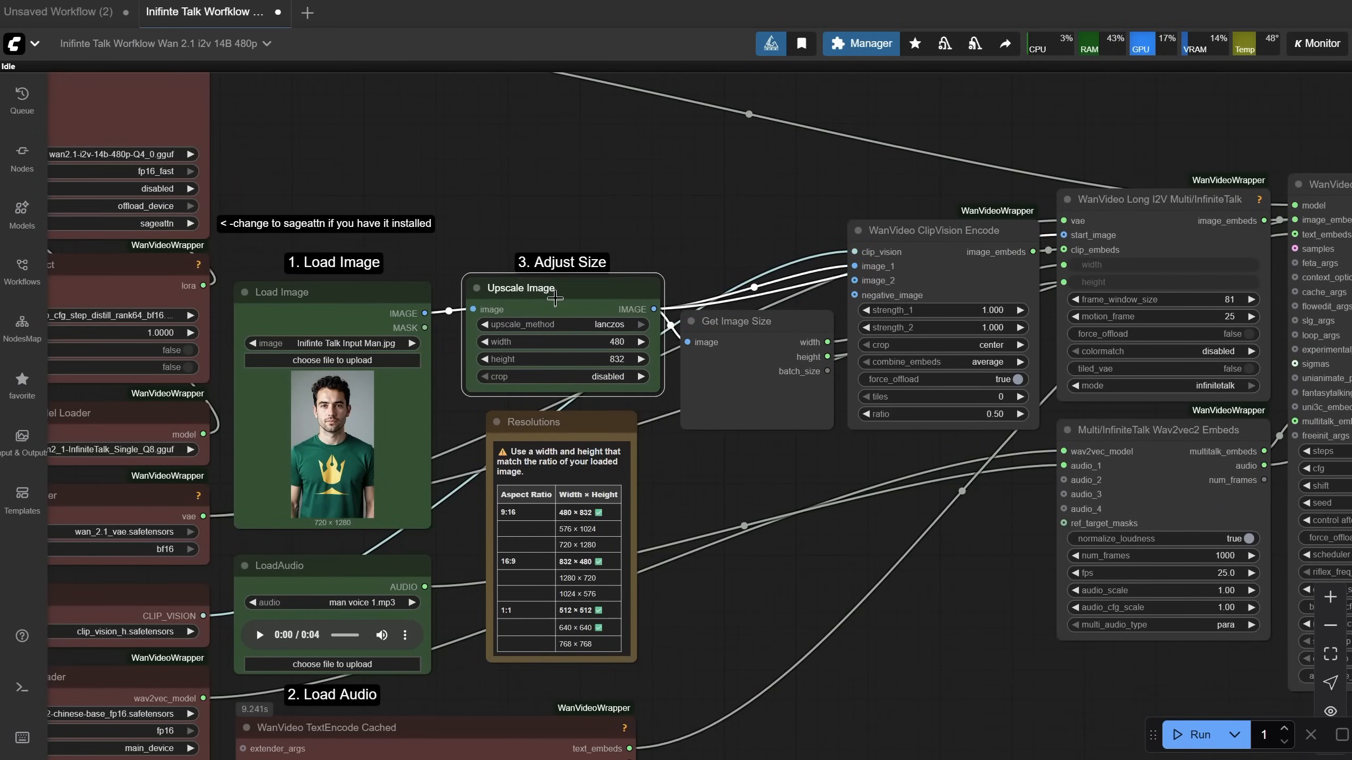
mouse_move(772, 361)
mouse_down()
mouse_move(758, 393)
mouse_move(764, 374)
mouse_move(1008, 315)
mouse_move(856, 396)
mouse_up()
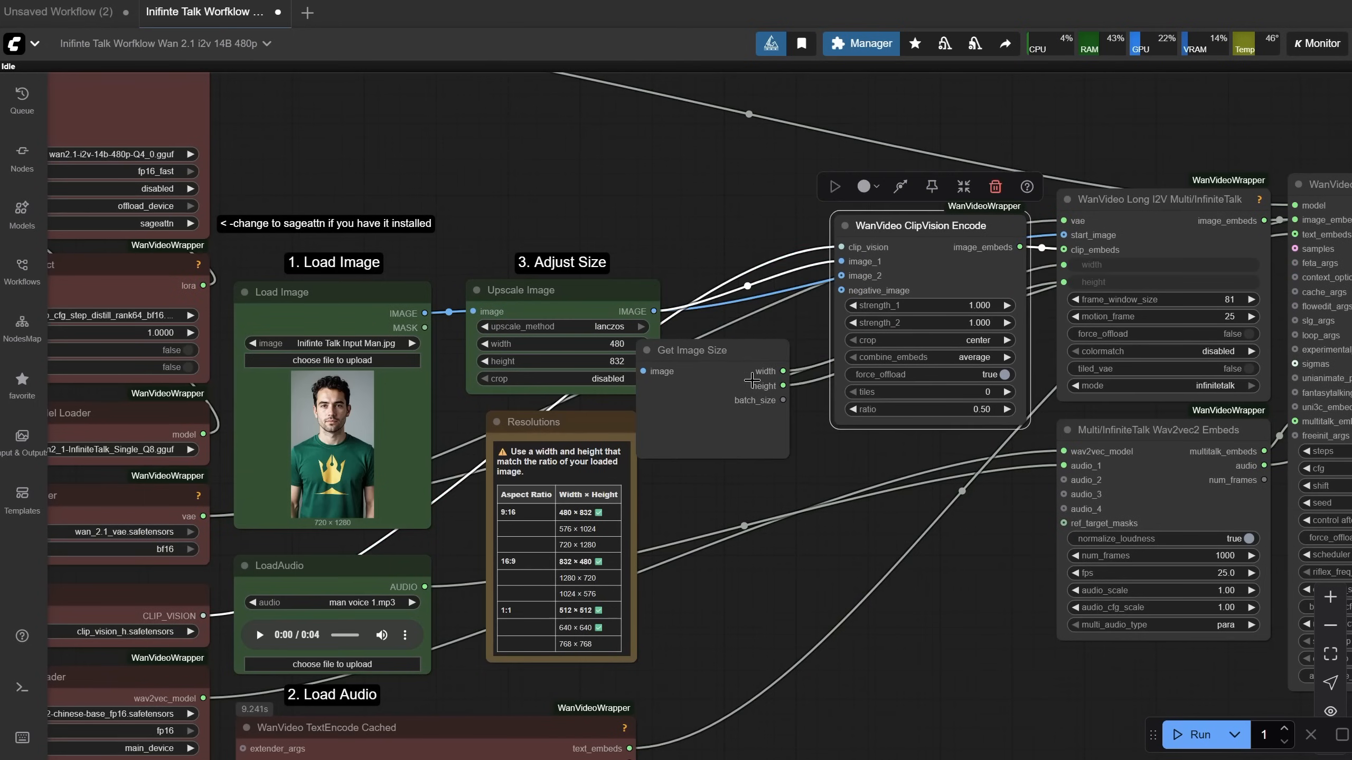
mouse_move(740, 340)
mouse_down()
mouse_move(780, 417)
mouse_move(765, 355)
mouse_up()
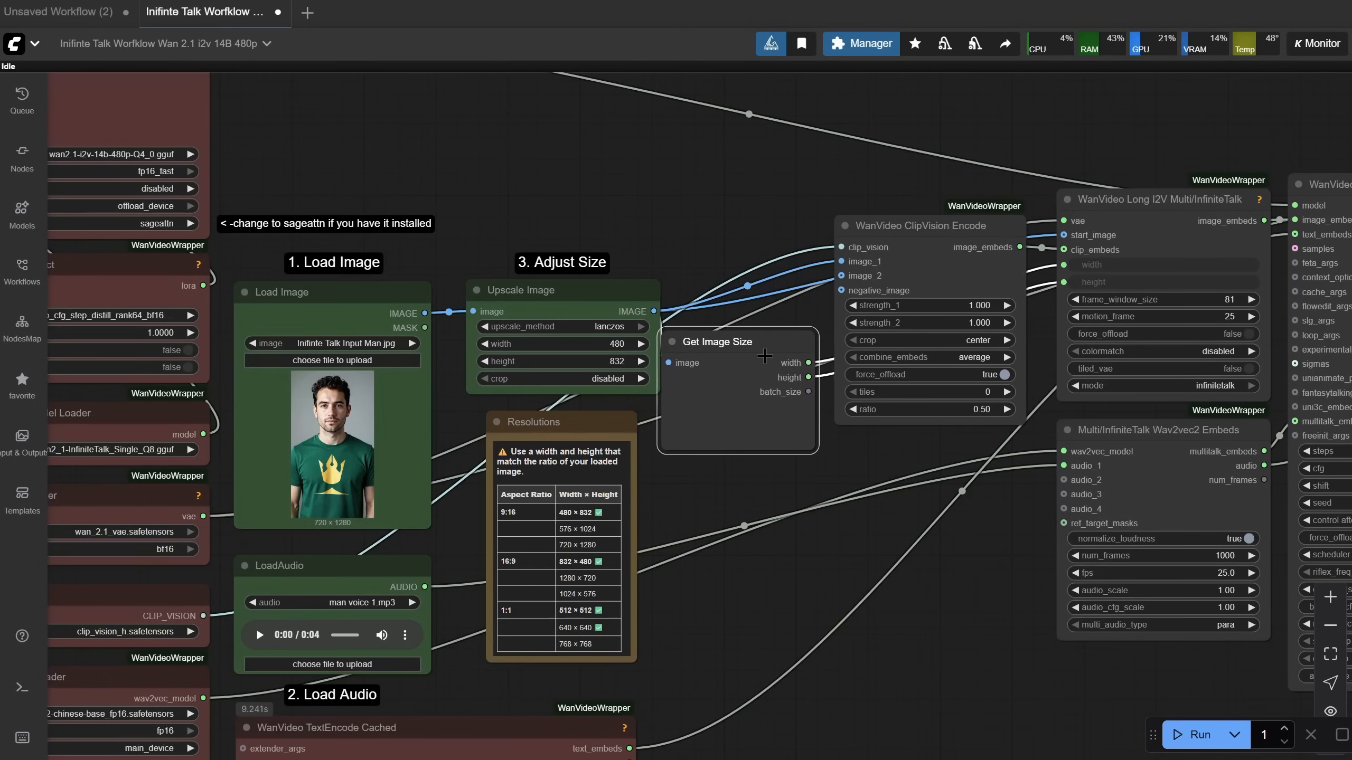
click(958, 495)
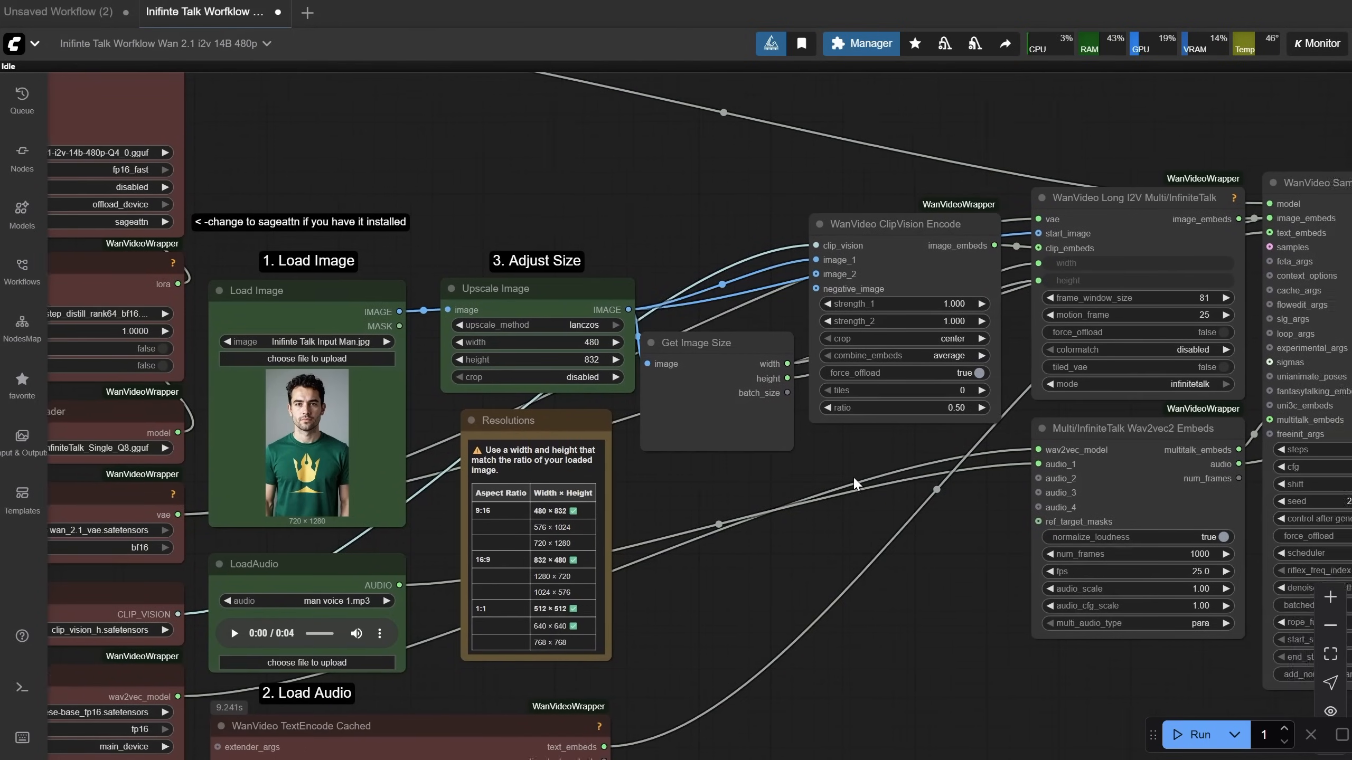
scroll(963, 517, up, 3)
drag(719, 472, 625, 535)
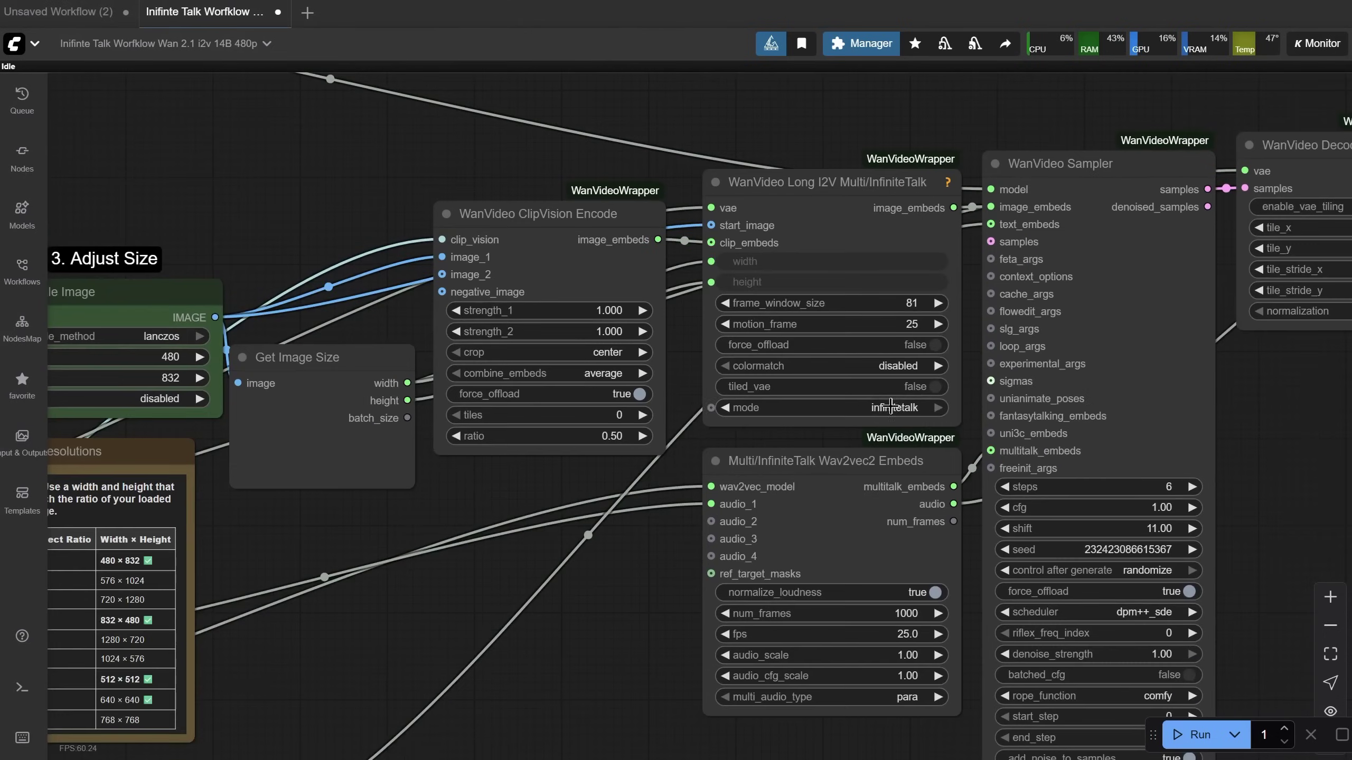
click(892, 409)
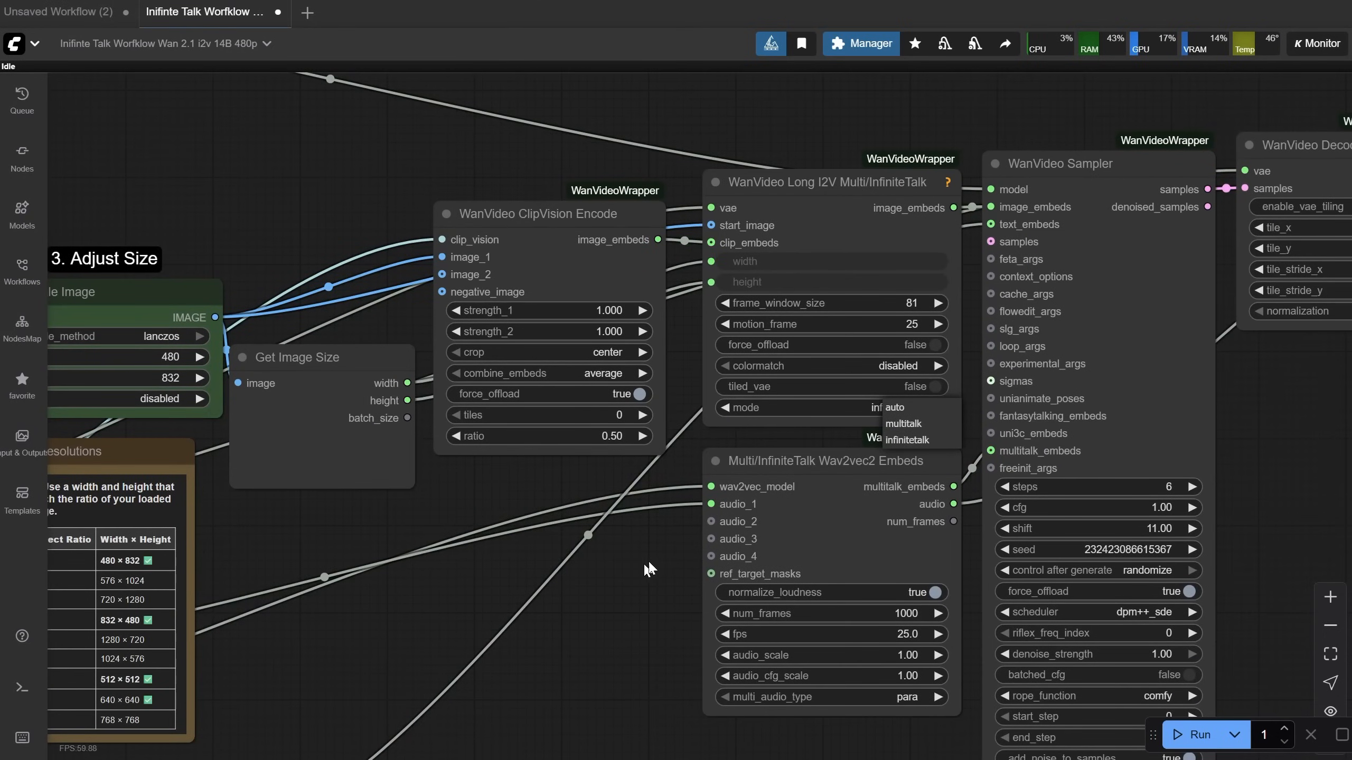
click(917, 440)
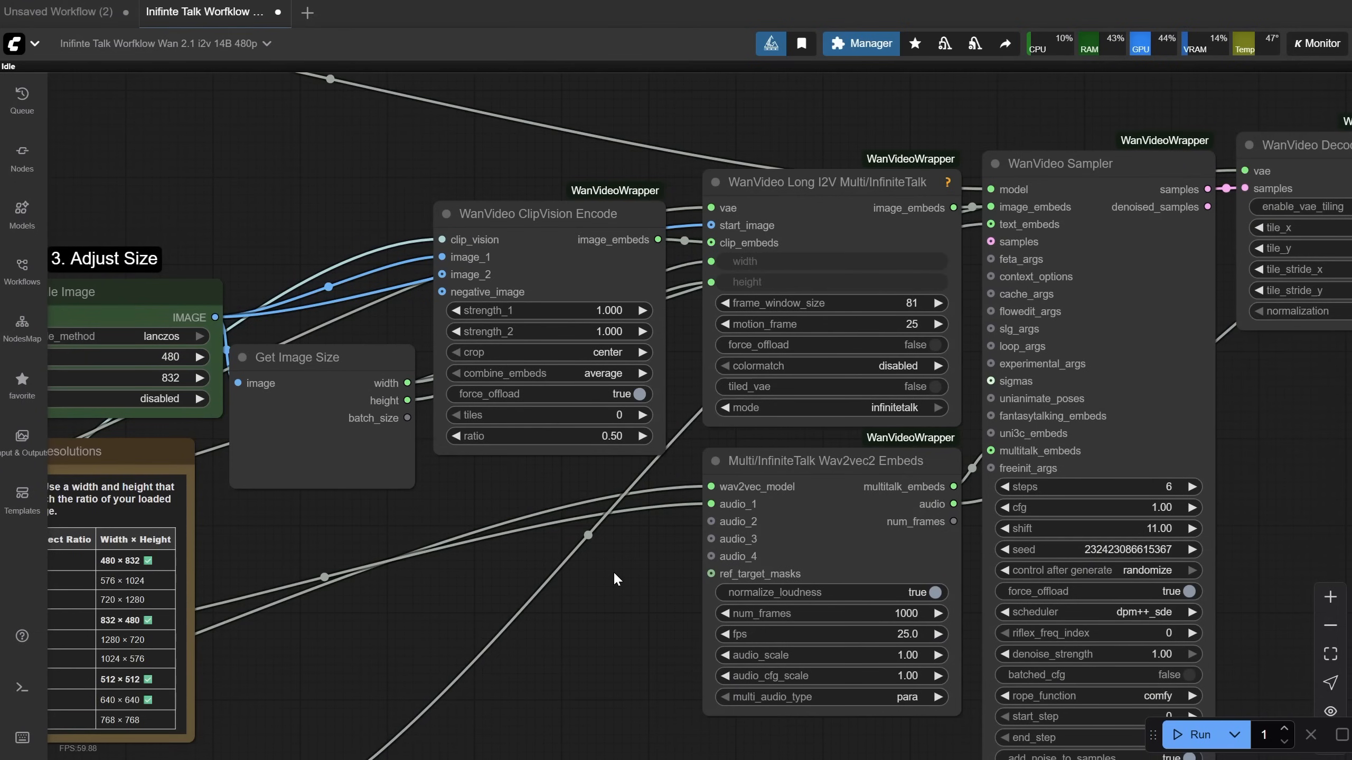
scroll(612, 571, down, 3)
scroll(794, 482, down, 3)
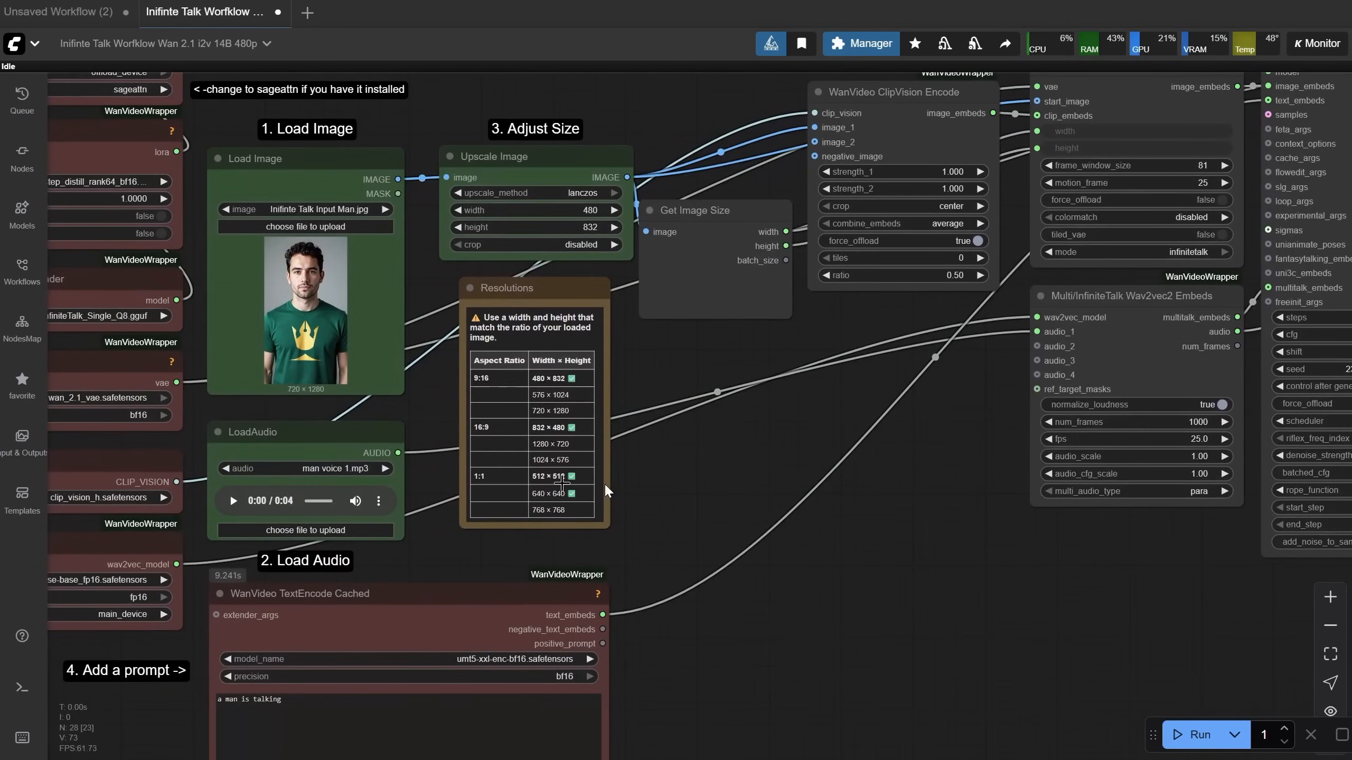
Place LoadAudio beside the embeds node, demo a copy wired to audio_2, then delete the copy
drag(329, 457, 808, 393)
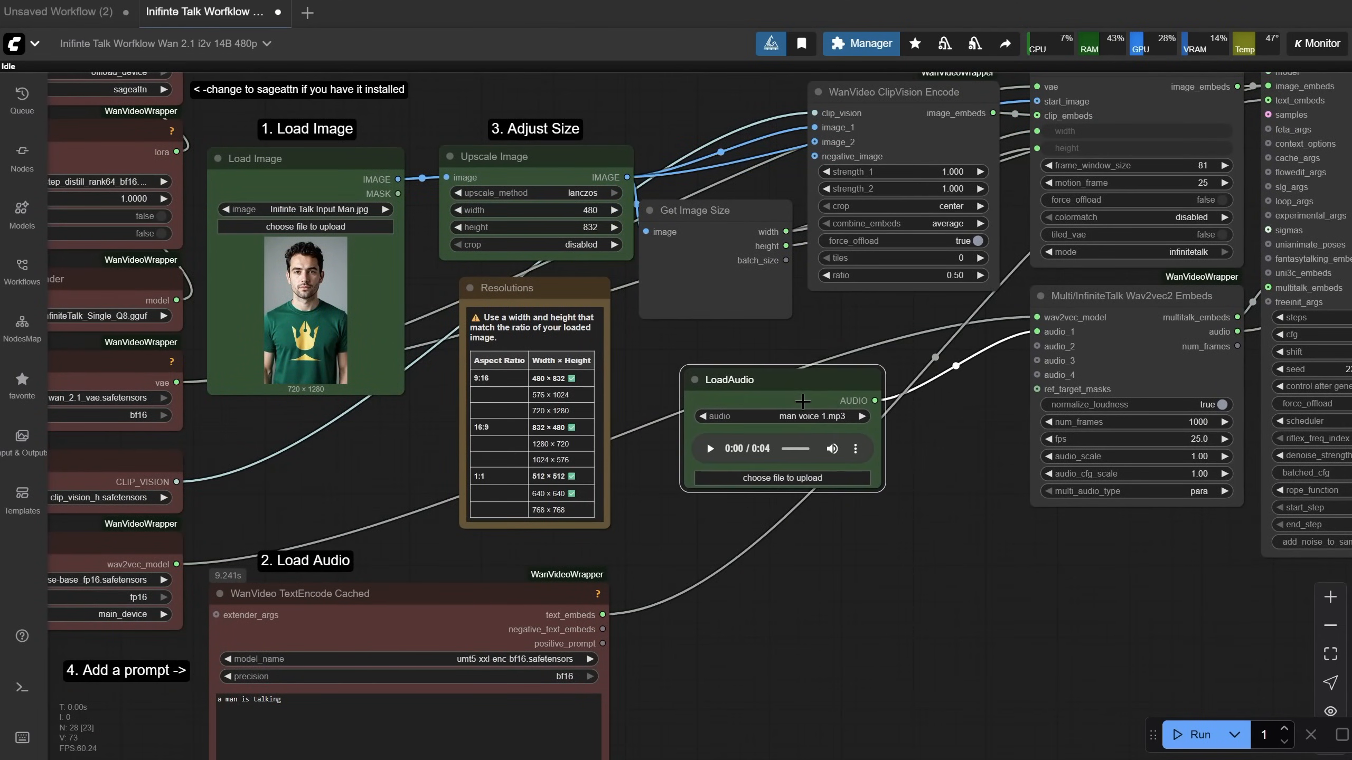
key(ctrl+c)
key(ctrl+v)
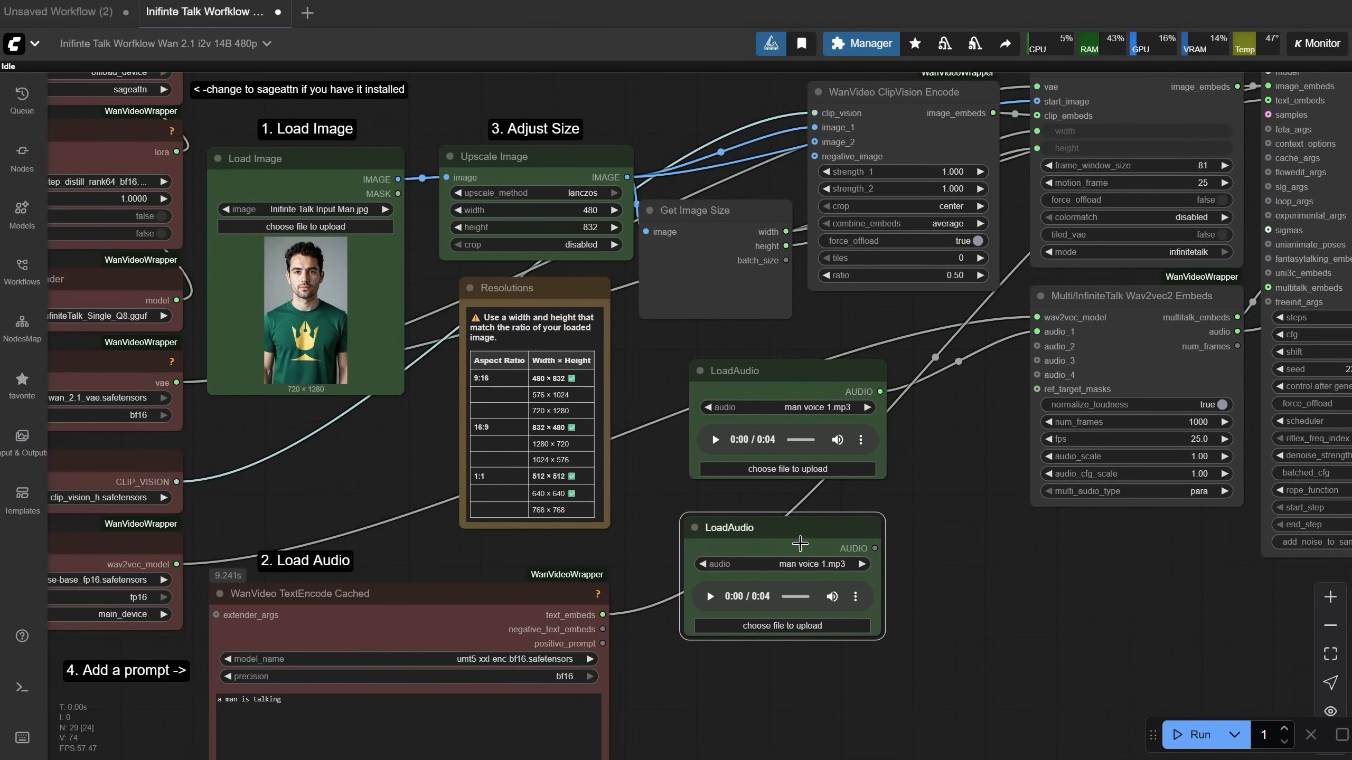
drag(871, 553, 1038, 347)
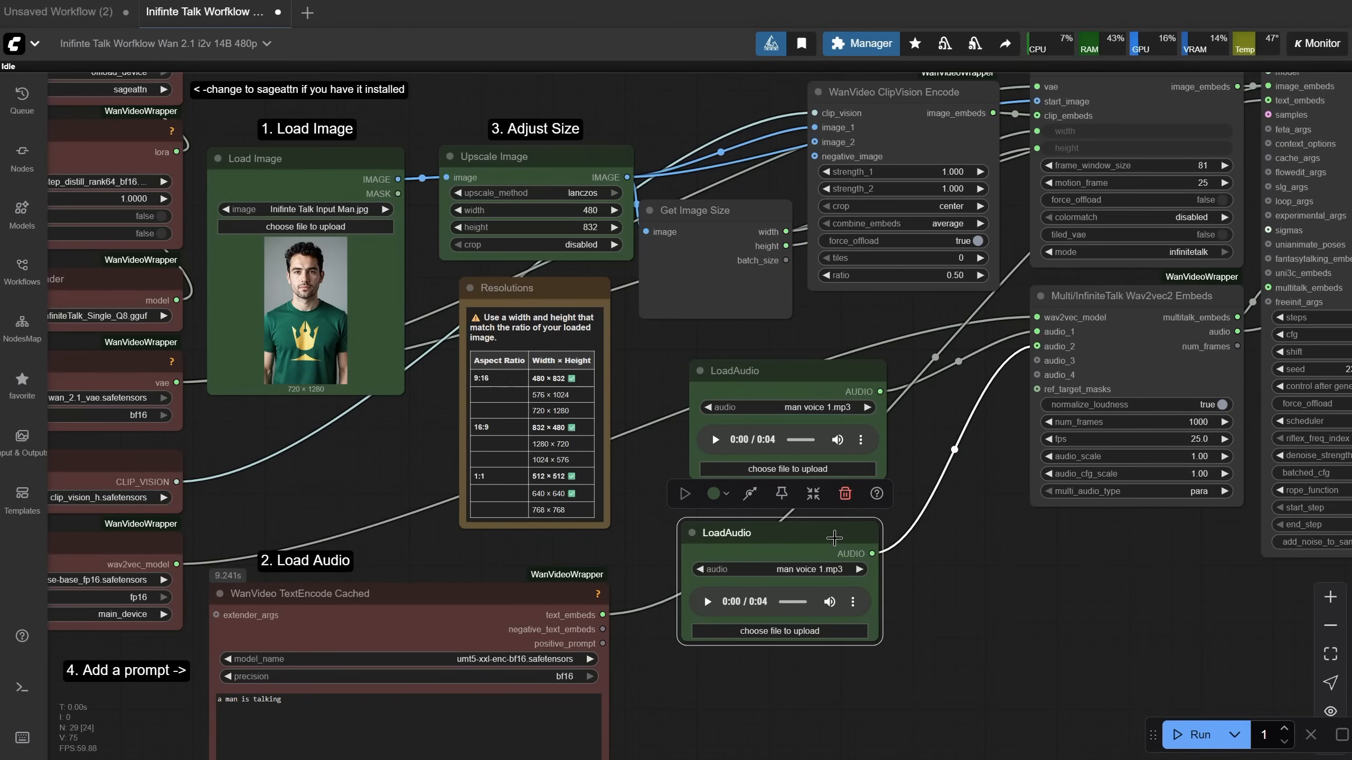
key(Delete)
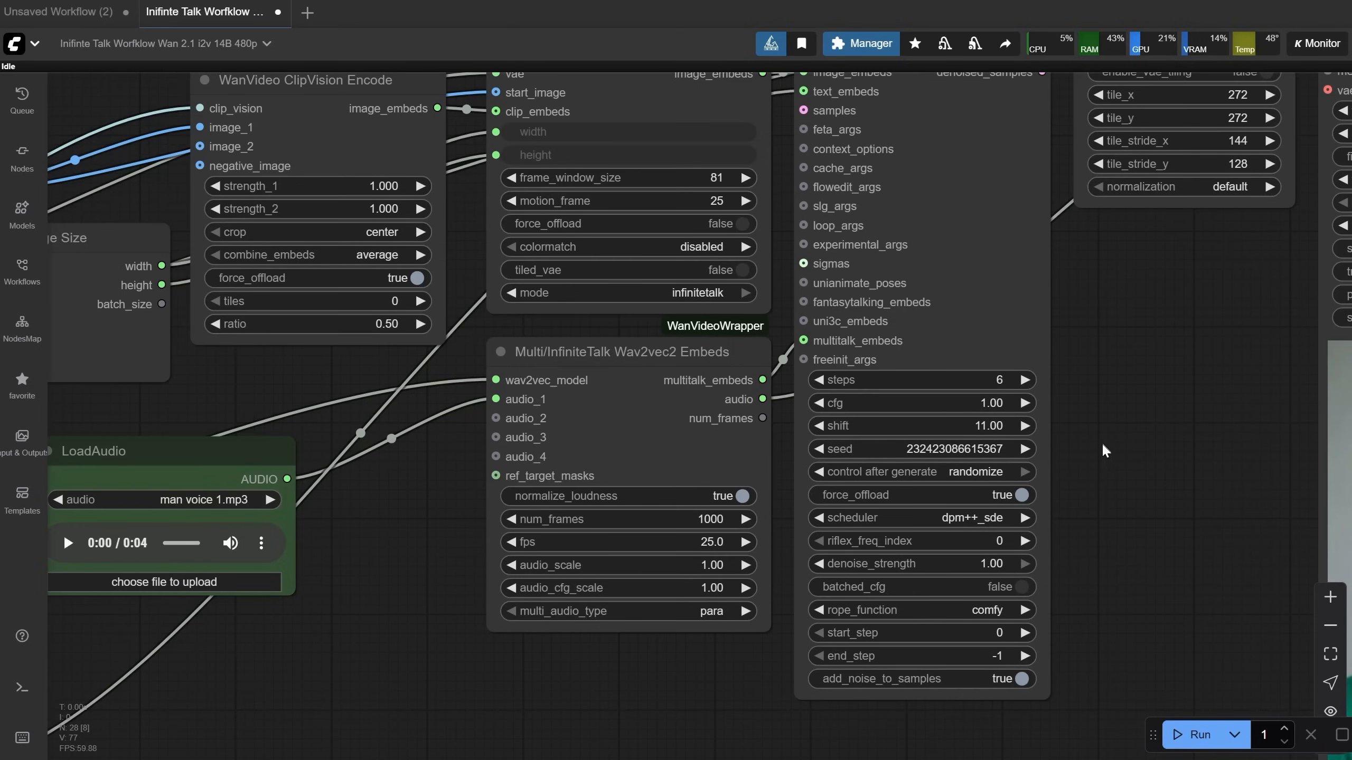
scroll(1119, 526, down, 3)
Pan to the finished Video Combine preview and back to the input nodes
drag(1156, 322, 864, 393)
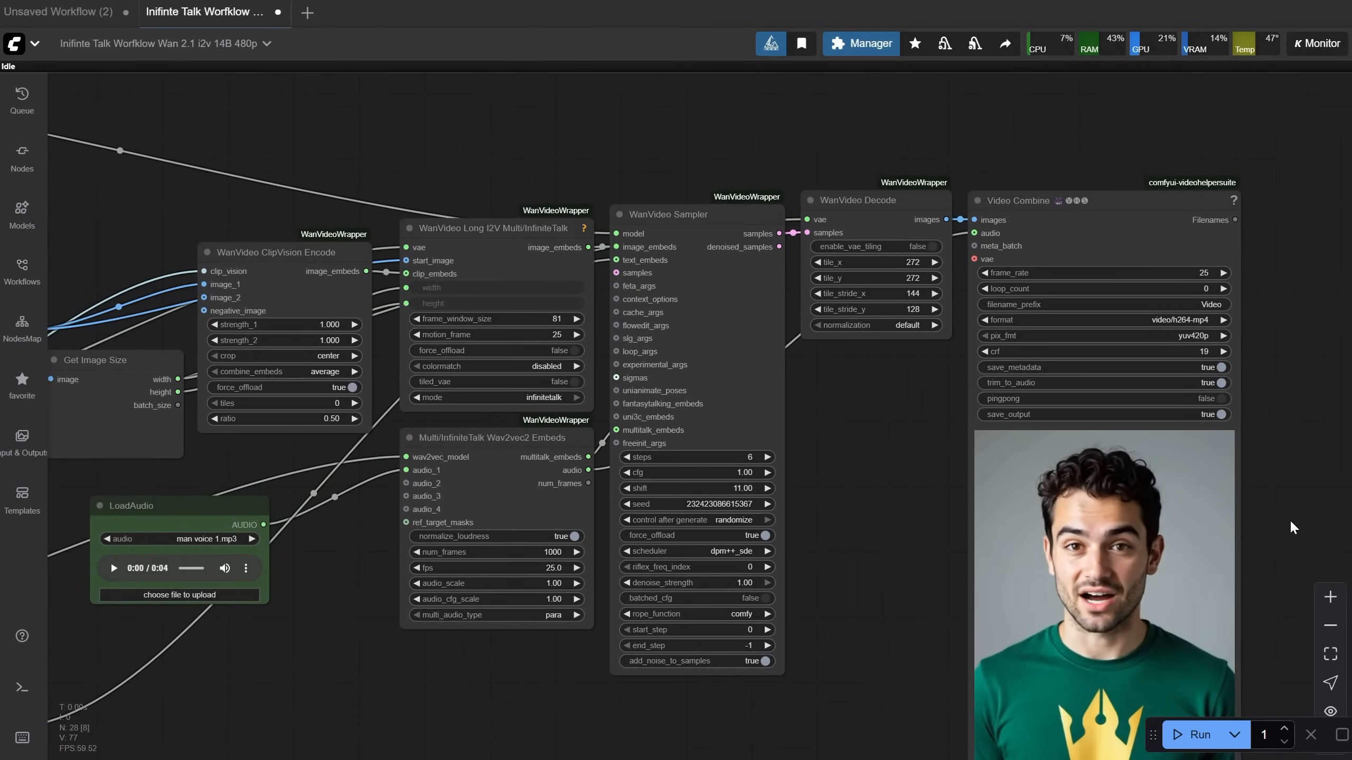
drag(853, 529, 970, 452)
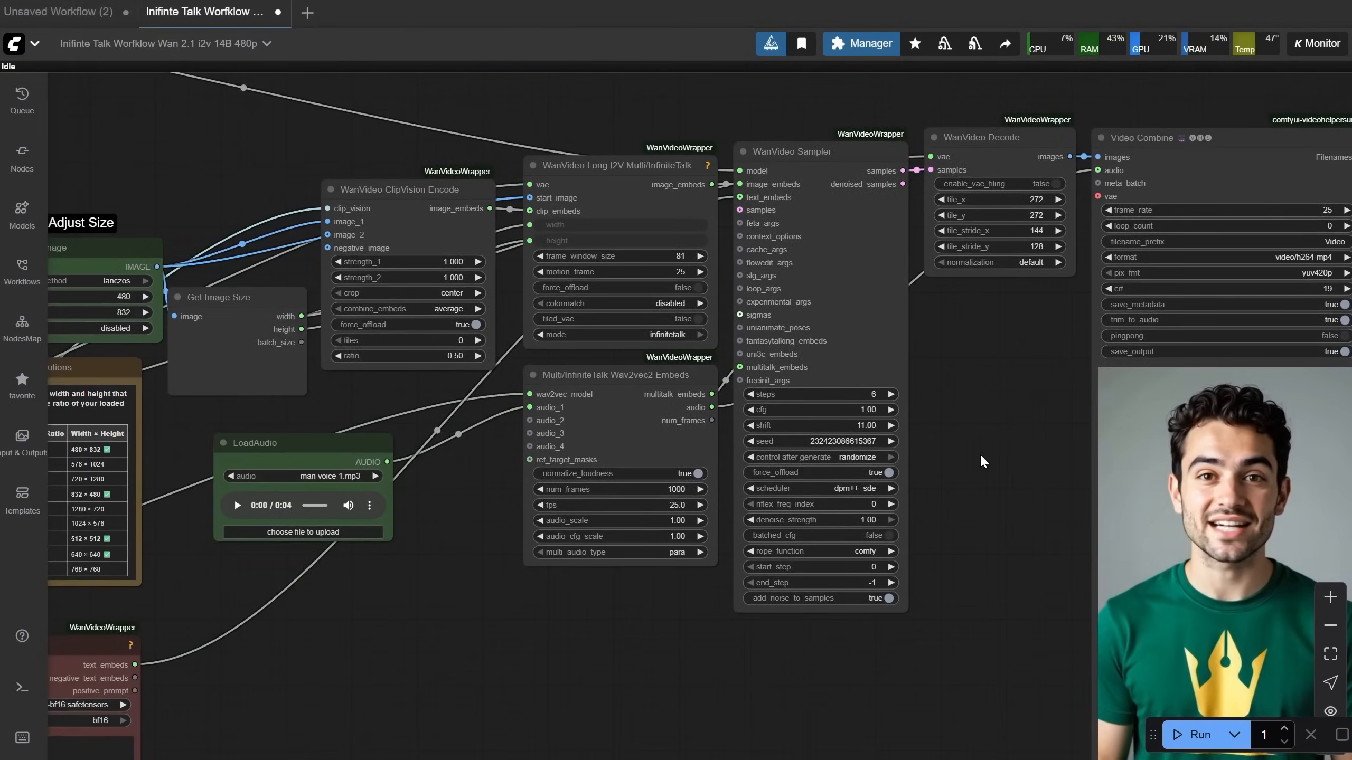
scroll(970, 451, down, 1)
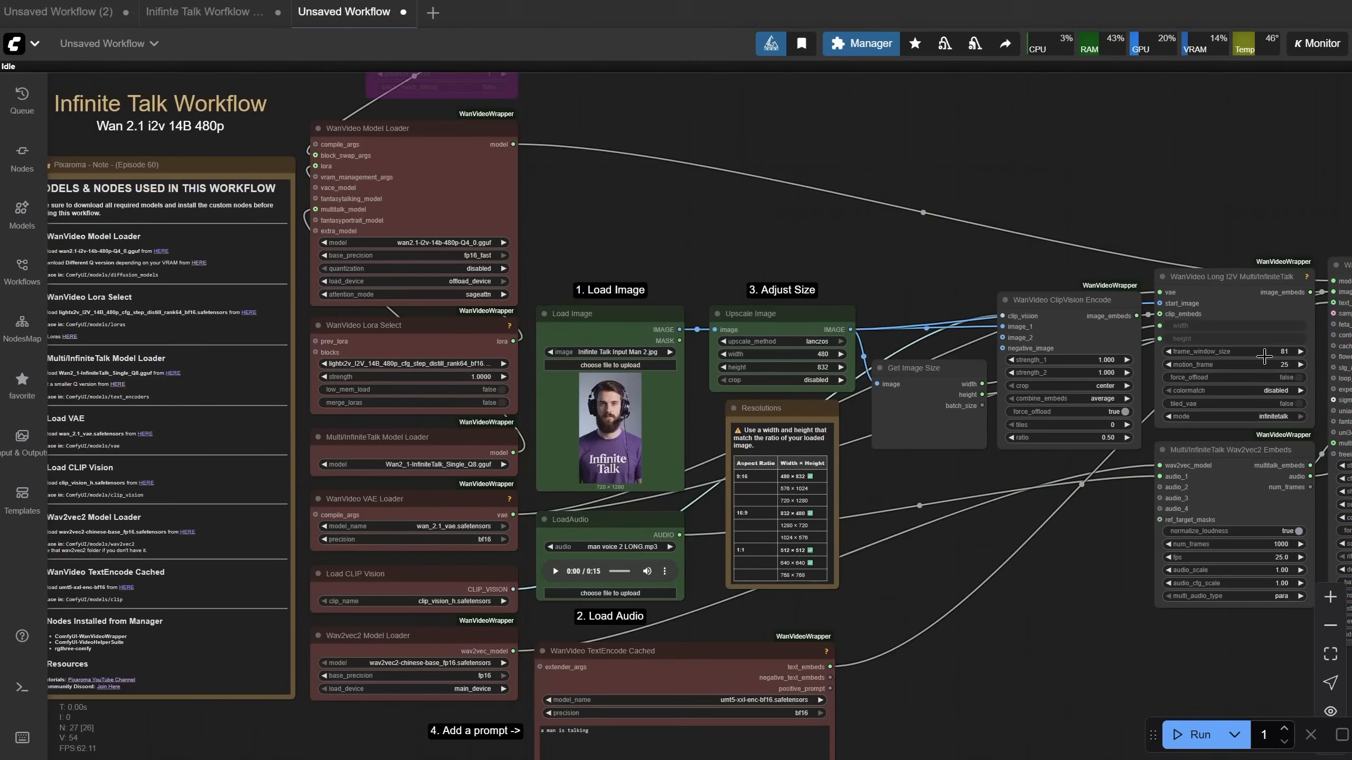
scroll(836, 459, up, 3)
scroll(837, 459, up, 3)
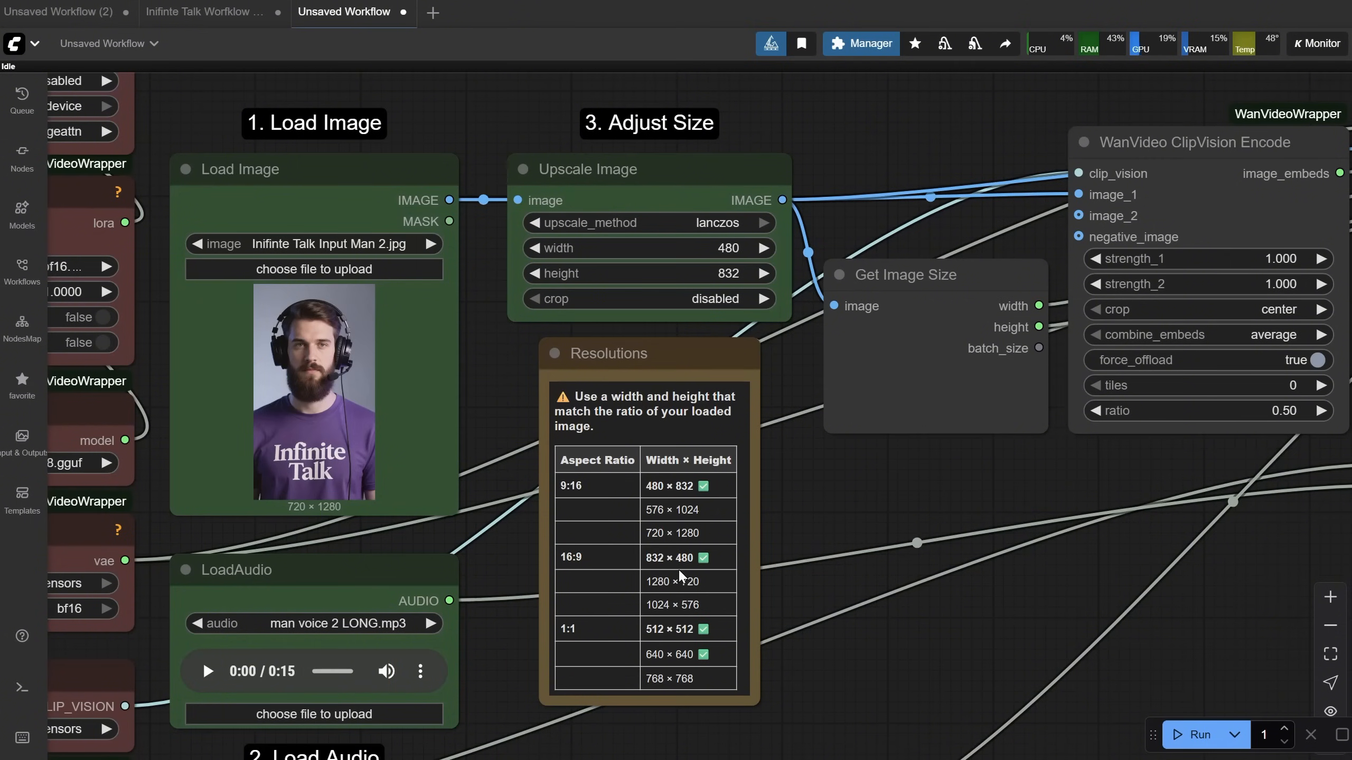
mouse_move(679, 577)
mouse_down()
mouse_move(698, 560)
mouse_move(419, 563)
mouse_up()
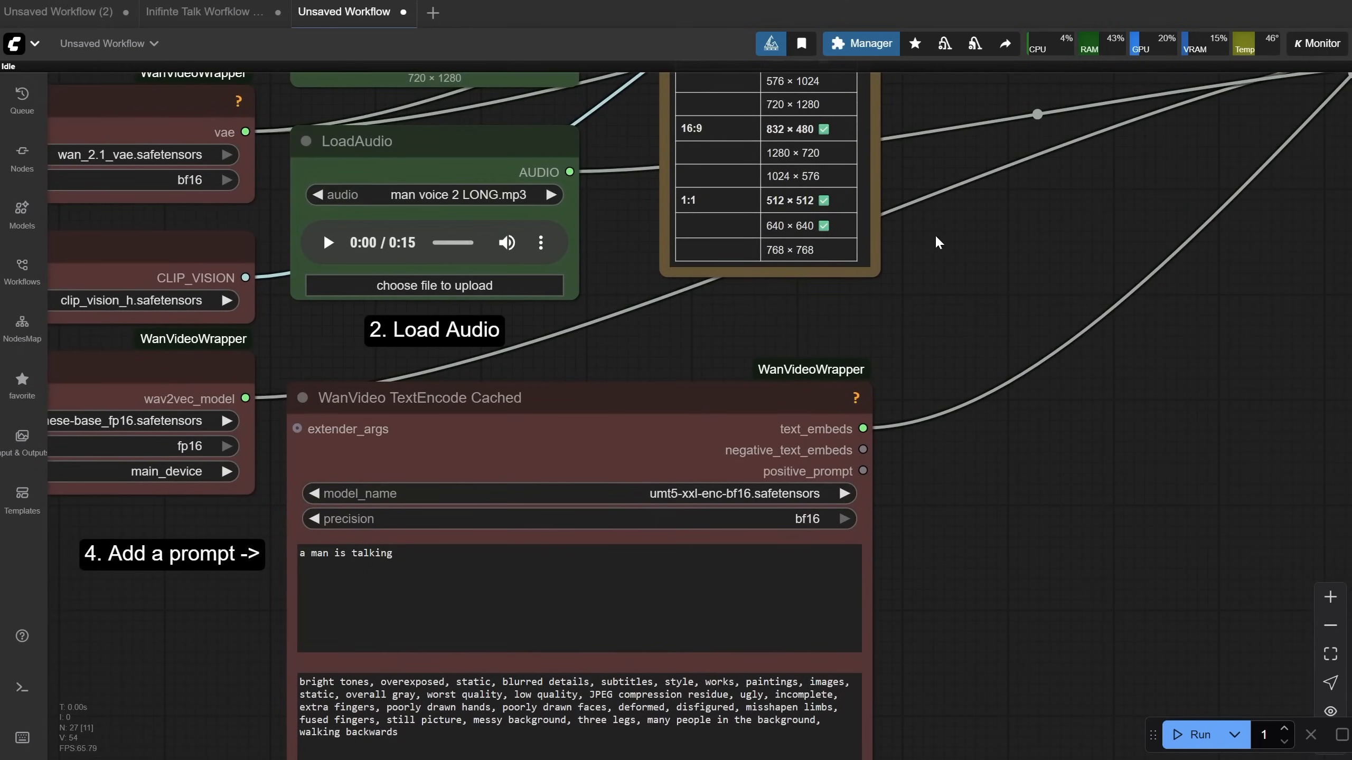
scroll(937, 243, down, 3)
drag(937, 318, 965, 534)
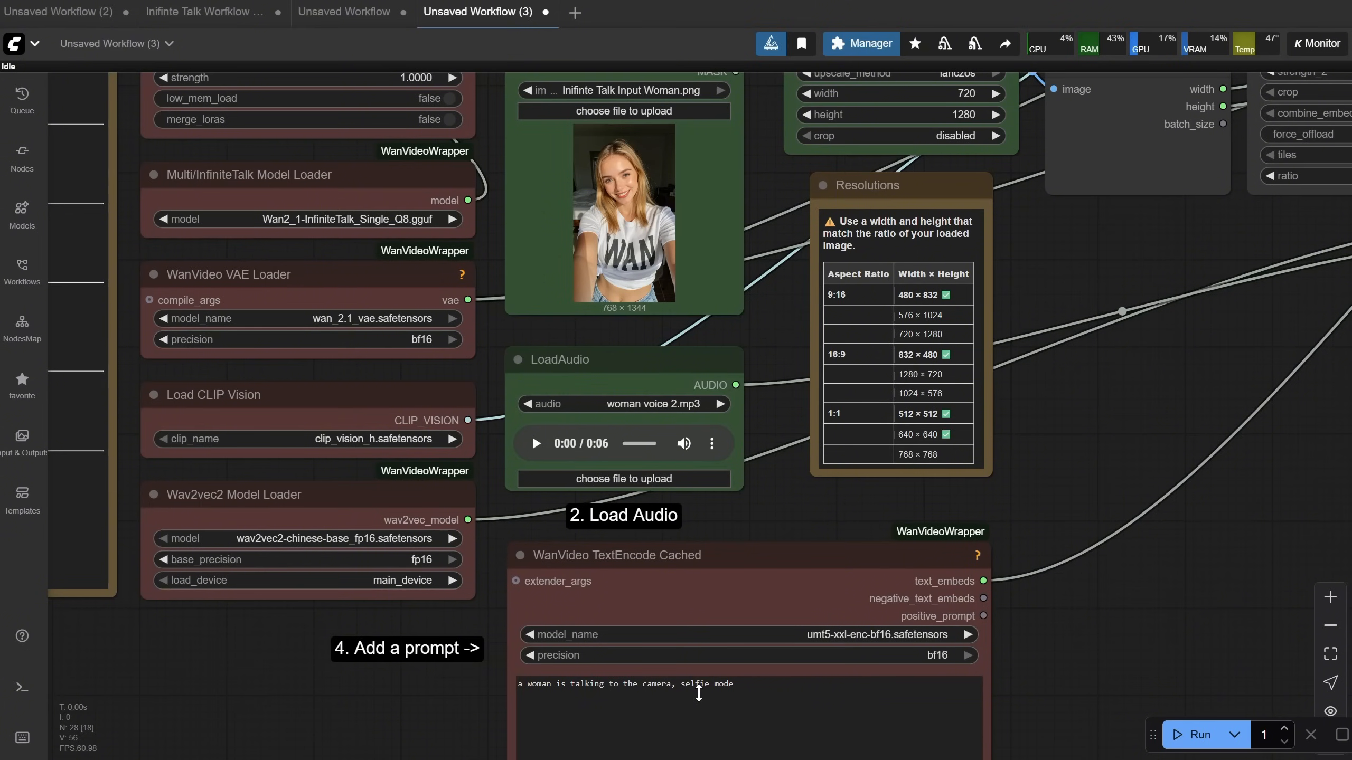
Reposition the canvas to view the woman's portrait workflow with MusicWoman.wav
drag(1112, 466, 1044, 605)
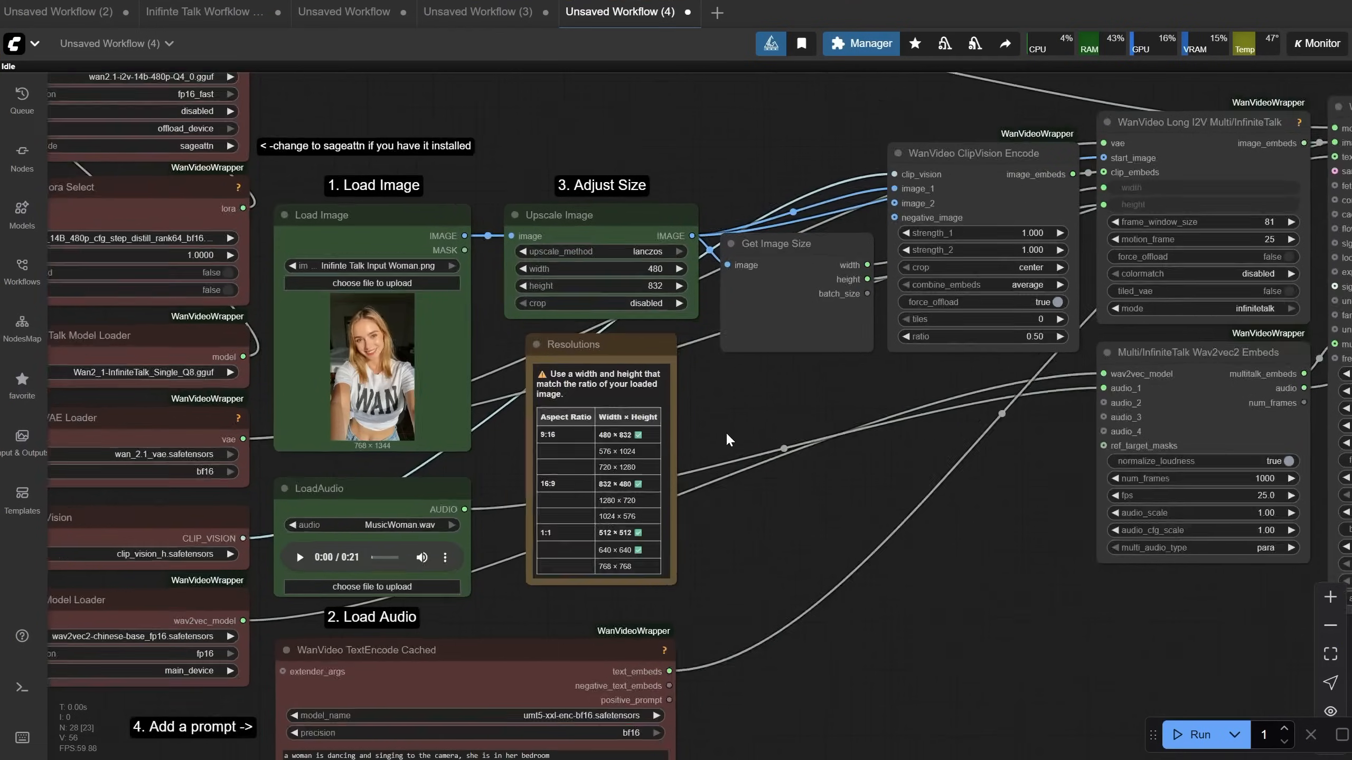
scroll(726, 432, up, 3)
scroll(721, 459, up, 3)
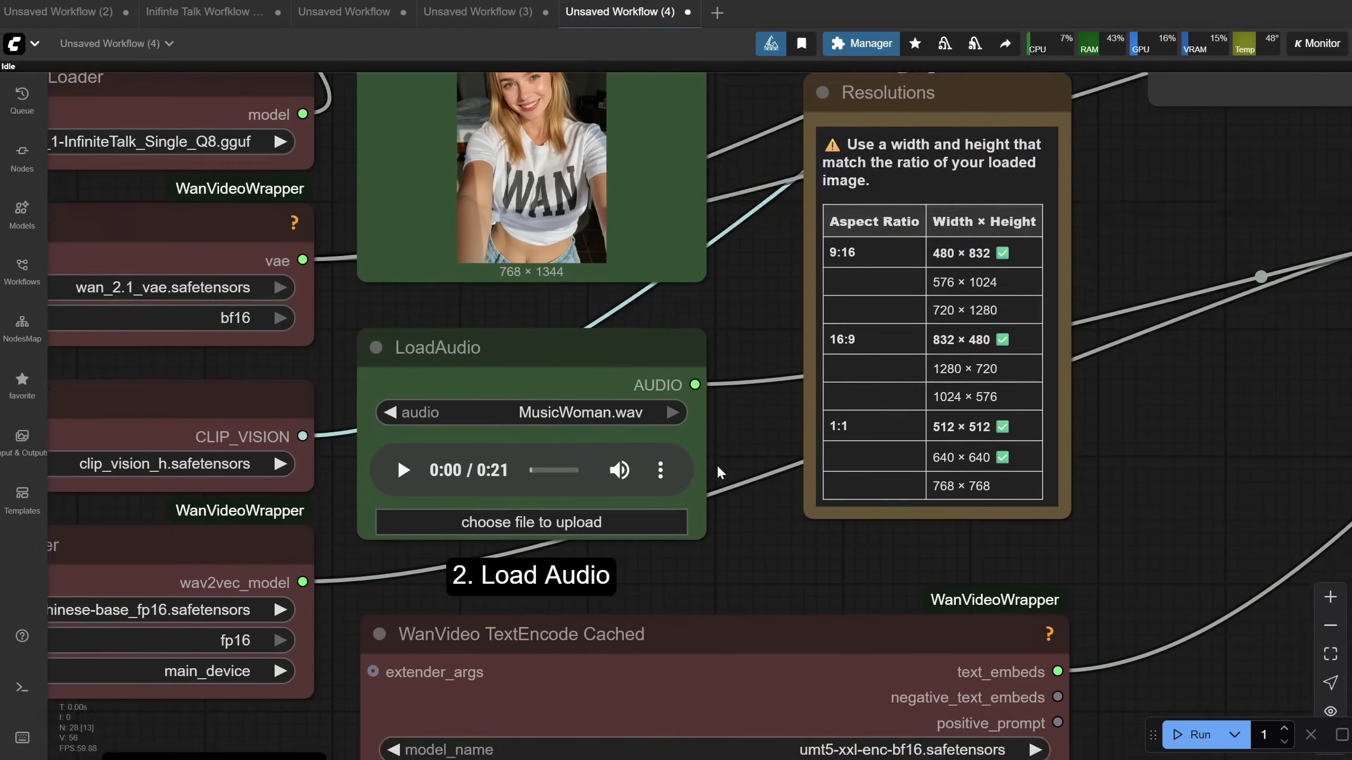
drag(740, 592, 646, 223)
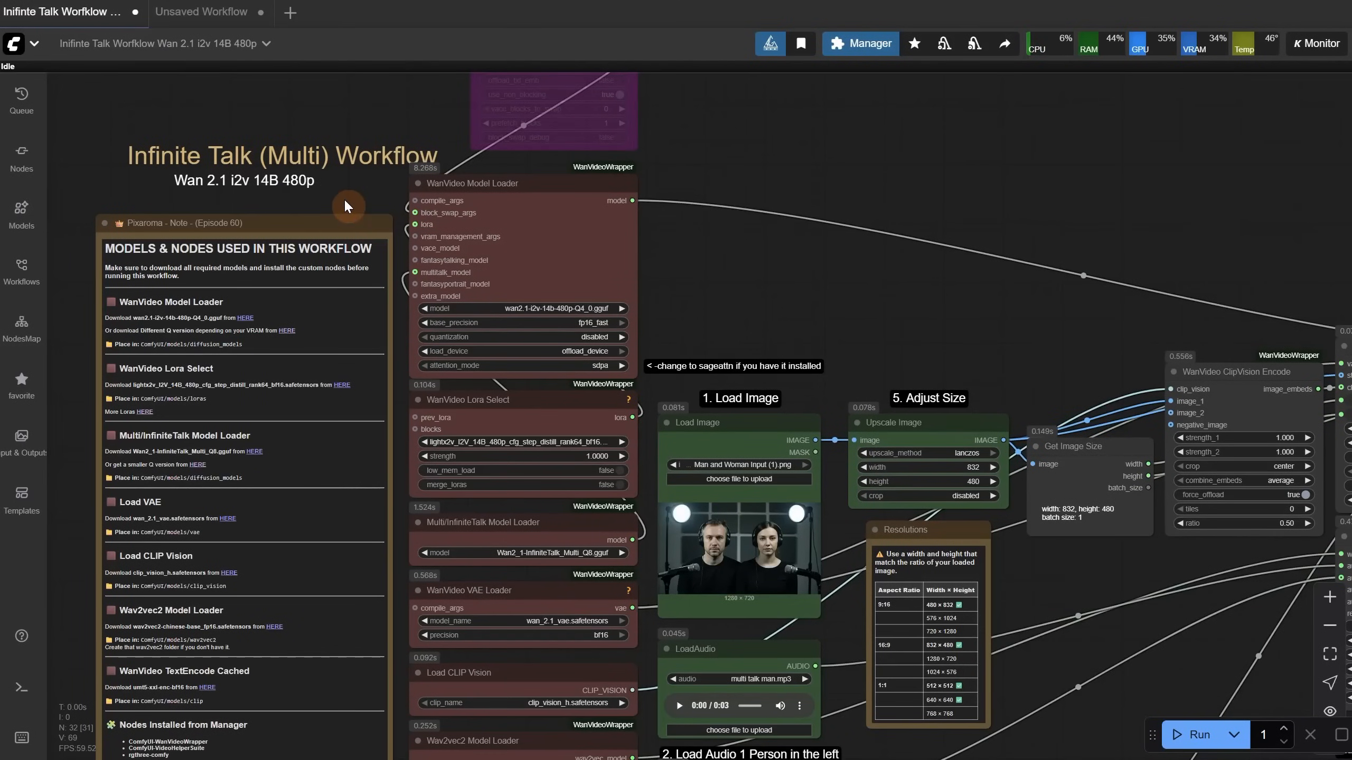
scroll(723, 289, up, 3)
scroll(799, 201, up, 3)
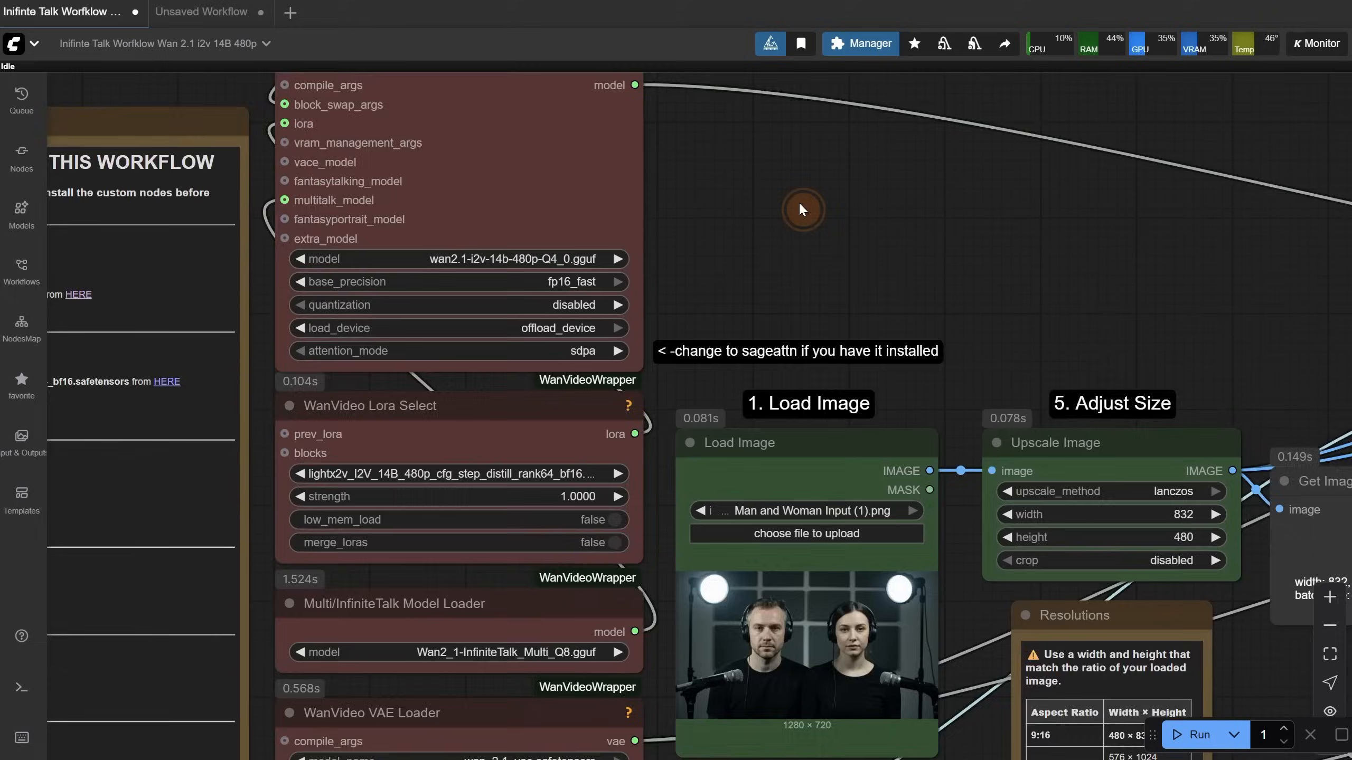
scroll(951, 148, up, 2)
Pan the Multi workflow canvas to the Models & Nodes download notes
drag(1098, 102, 1139, 193)
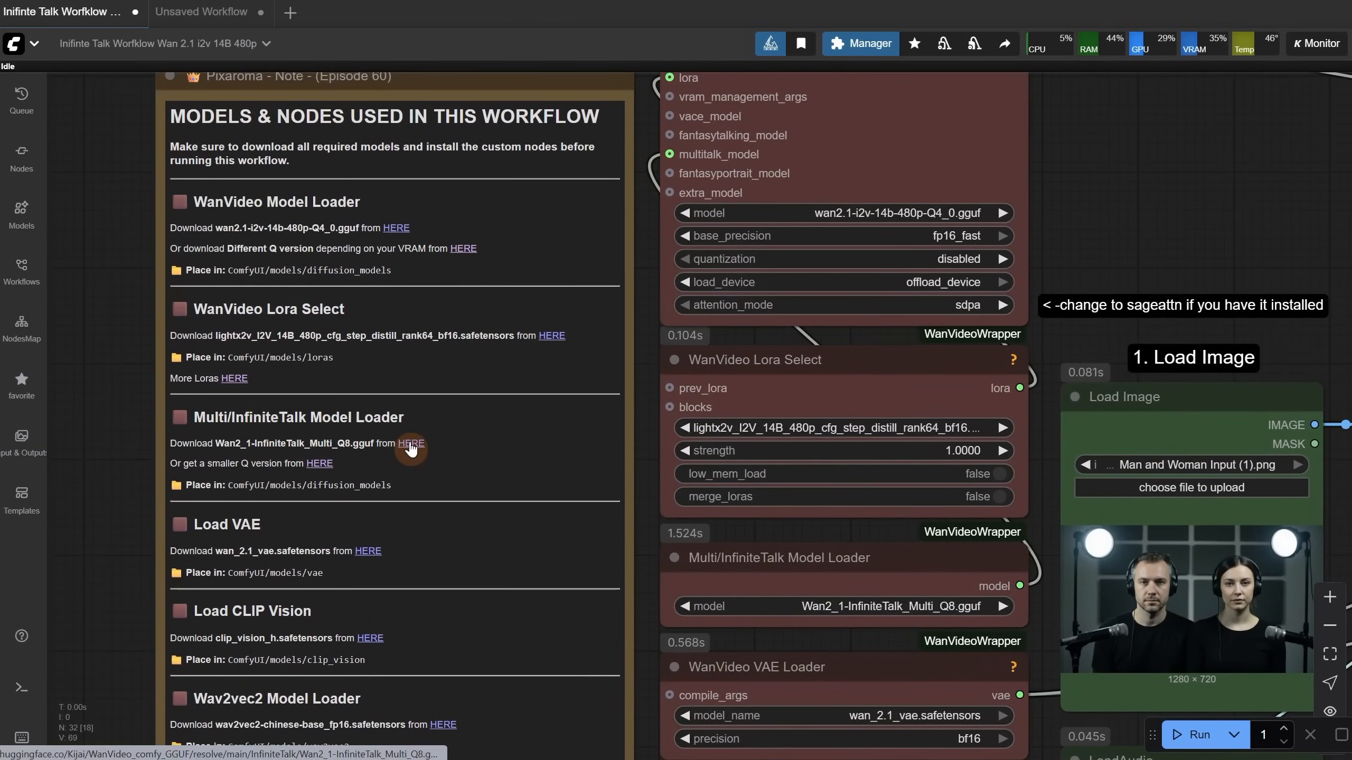
Follow the HERE link to browse the Multi and Single InfiniteTalk GGUF files on Hugging Face
click(320, 465)
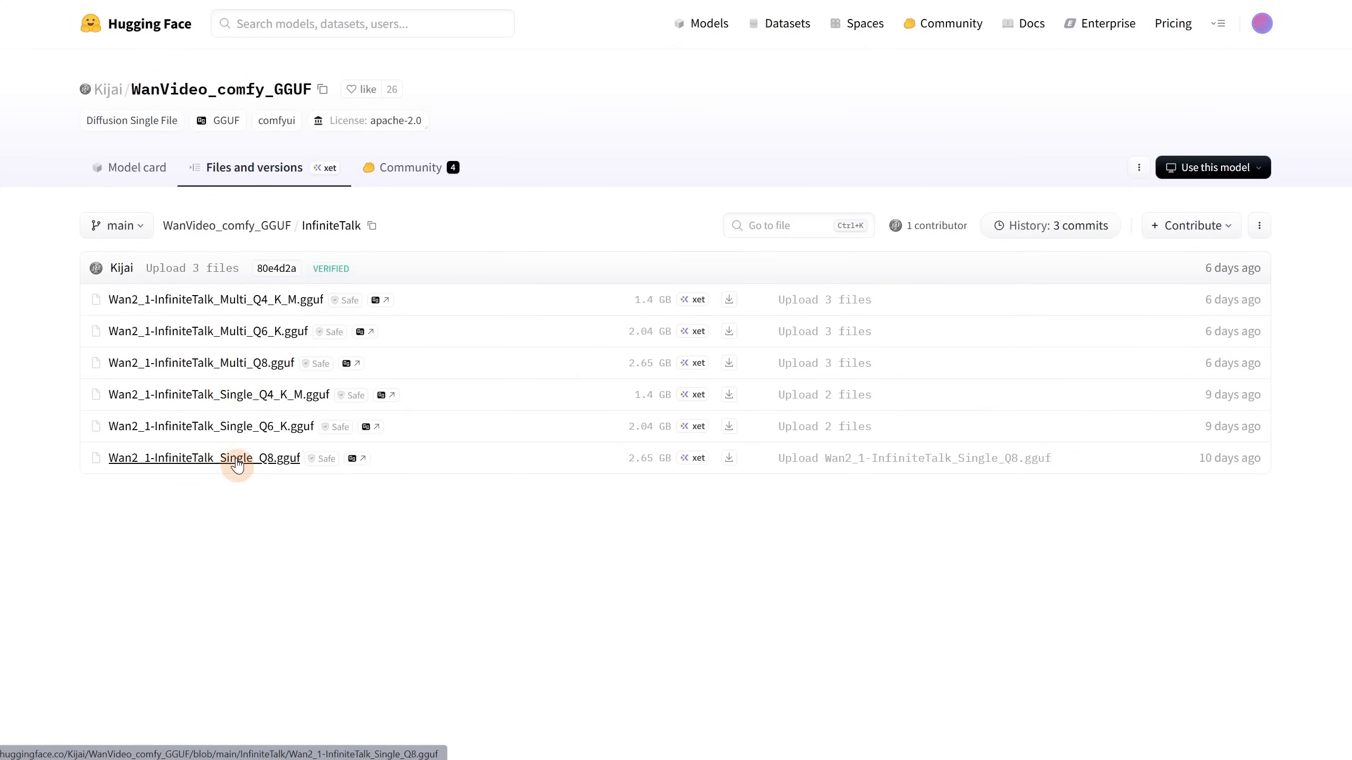
click(234, 335)
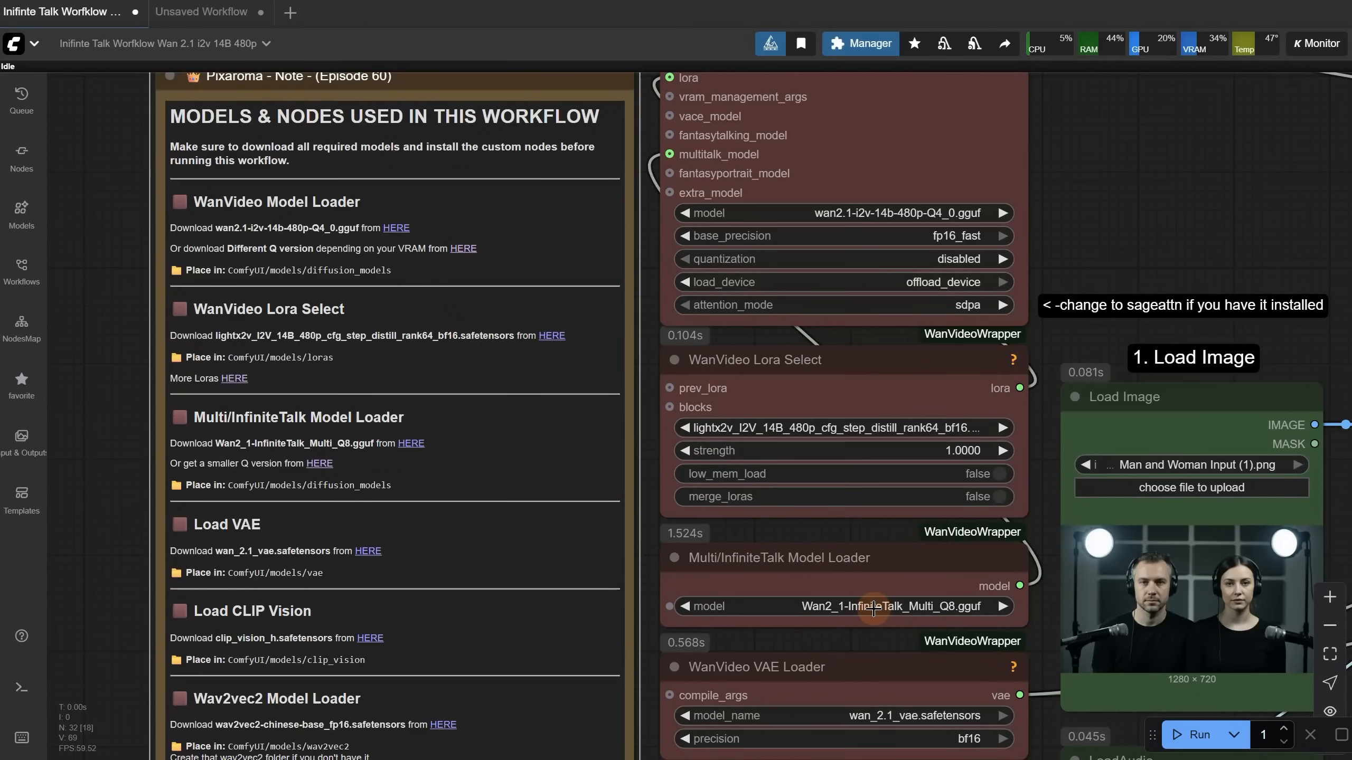
click(875, 606)
click(1009, 294)
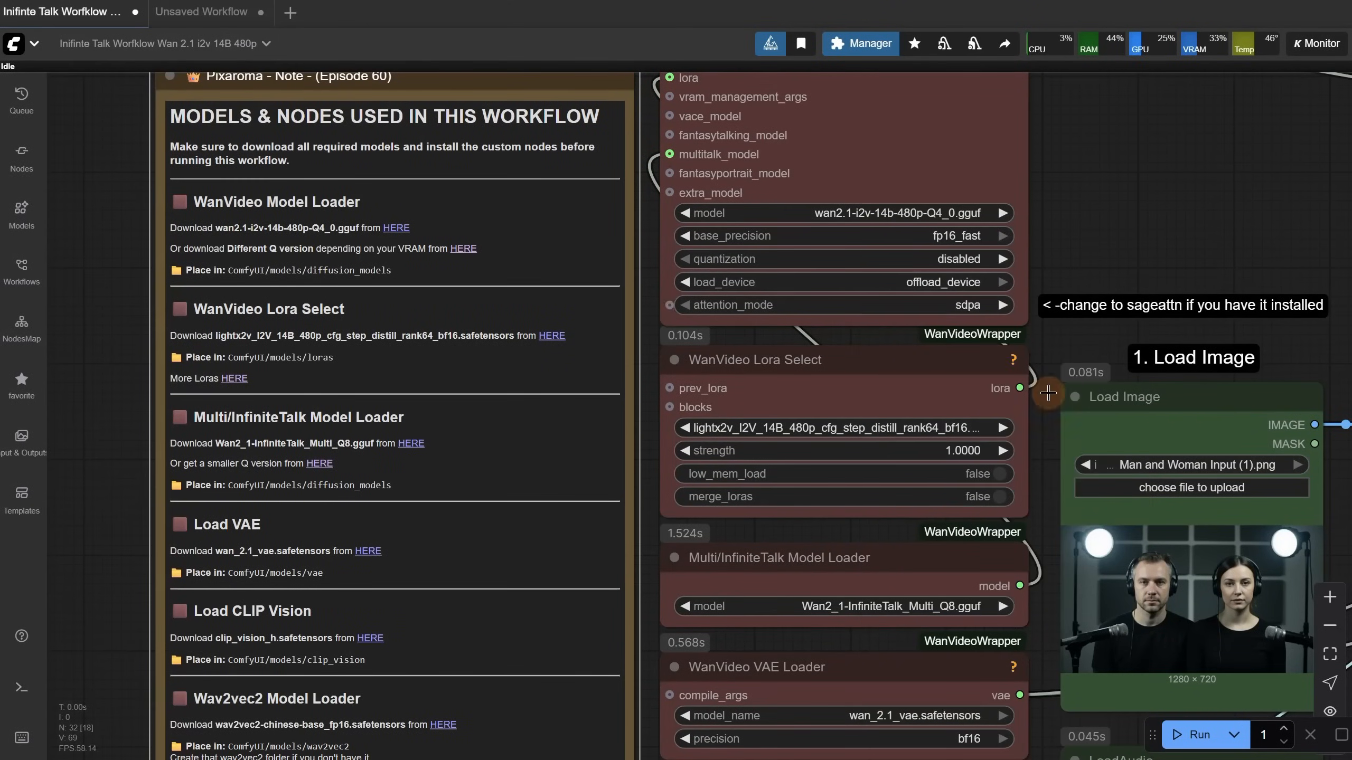
scroll(1035, 459, down, 3)
drag(1171, 221, 861, 454)
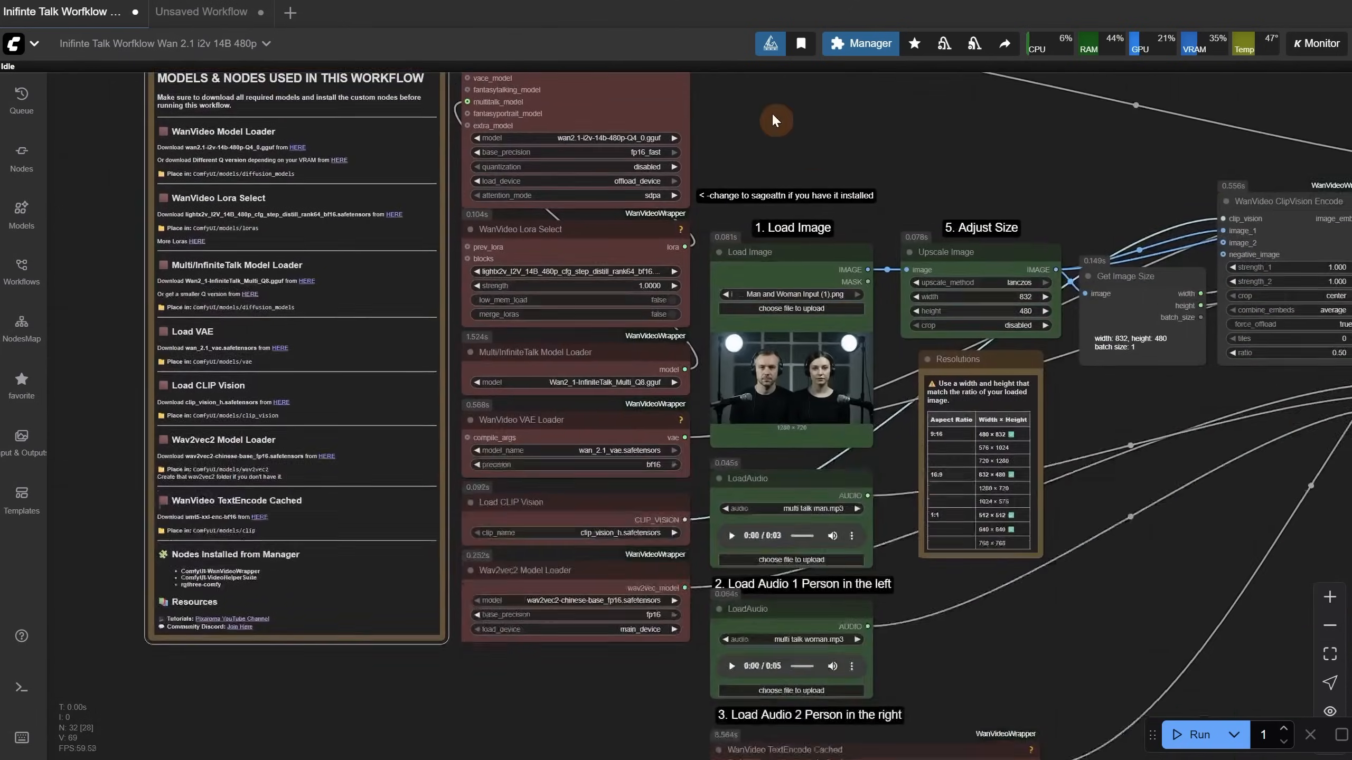
scroll(861, 454, up, 3)
scroll(861, 454, down, 2)
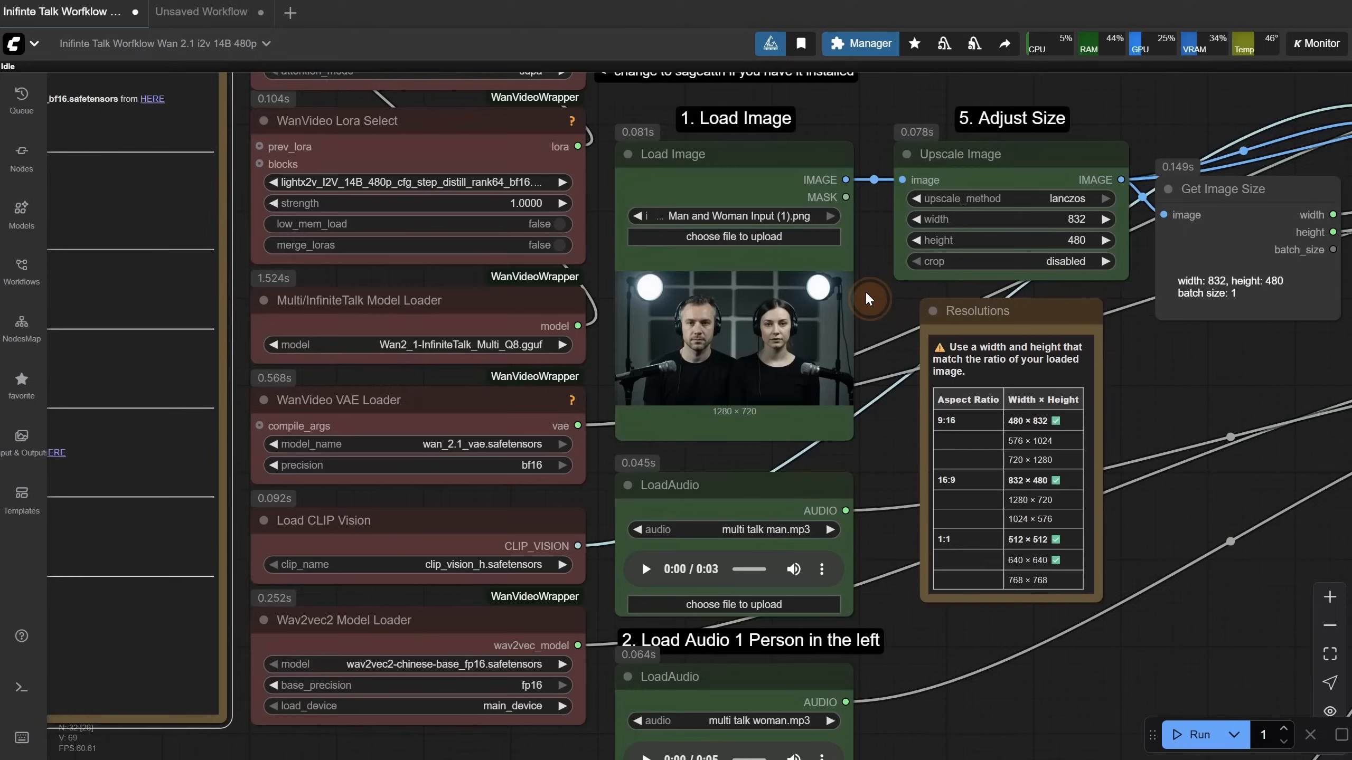
mouse_move(909, 380)
mouse_down()
mouse_move(825, 246)
mouse_move(813, 153)
mouse_up()
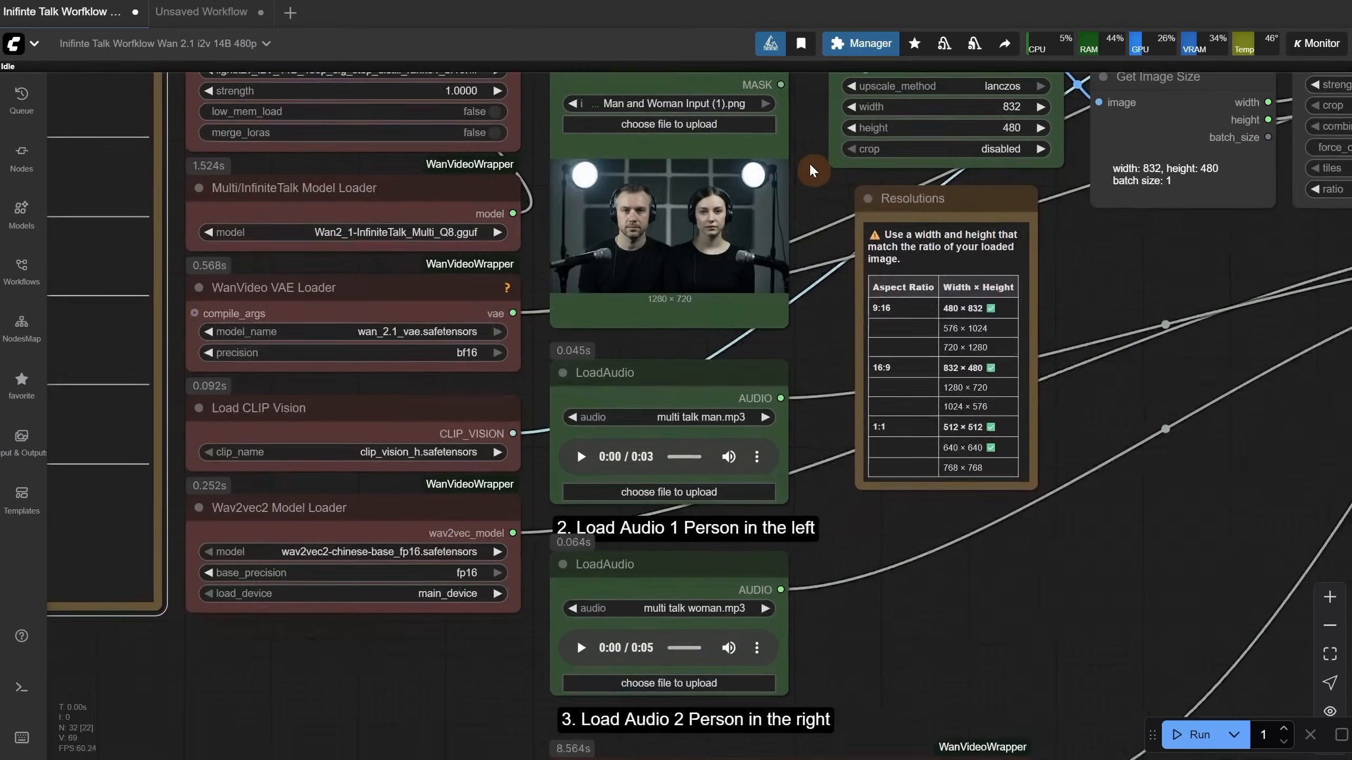
click(681, 335)
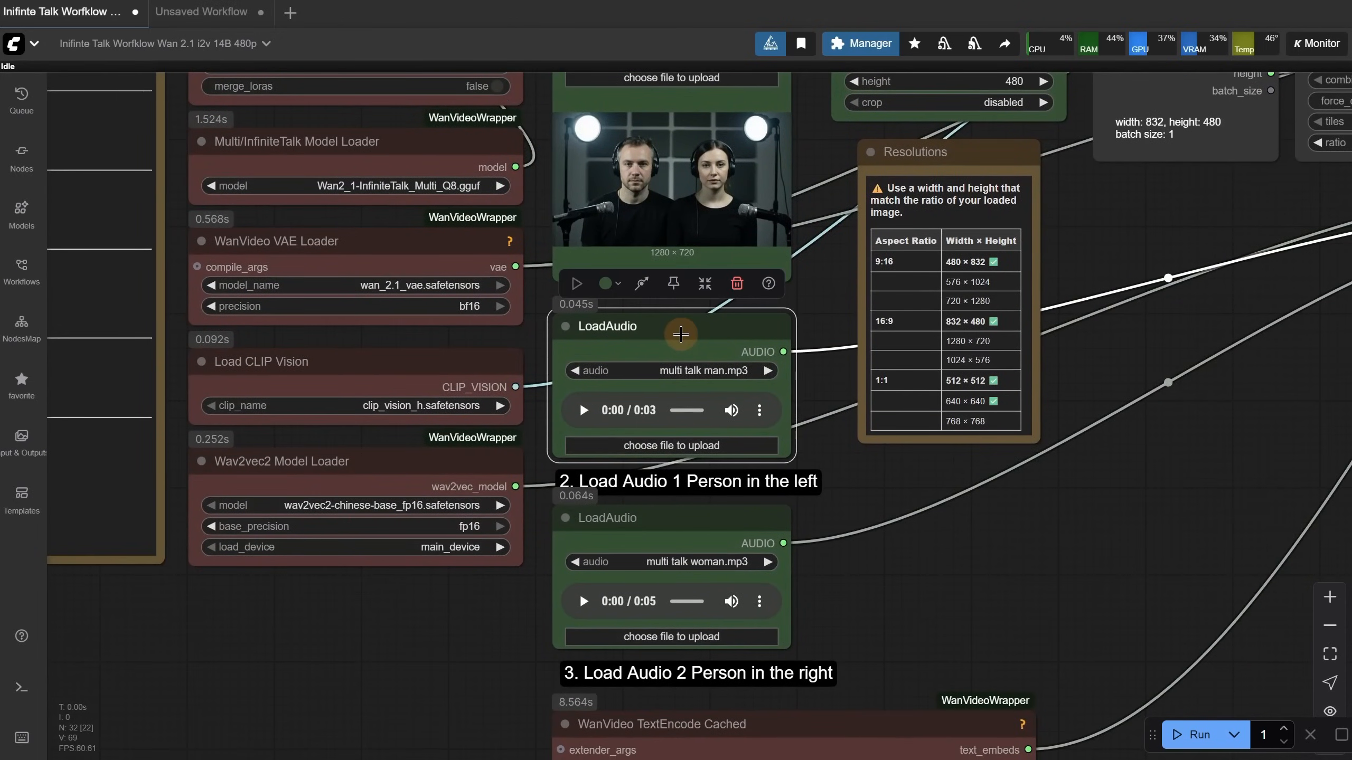
click(878, 486)
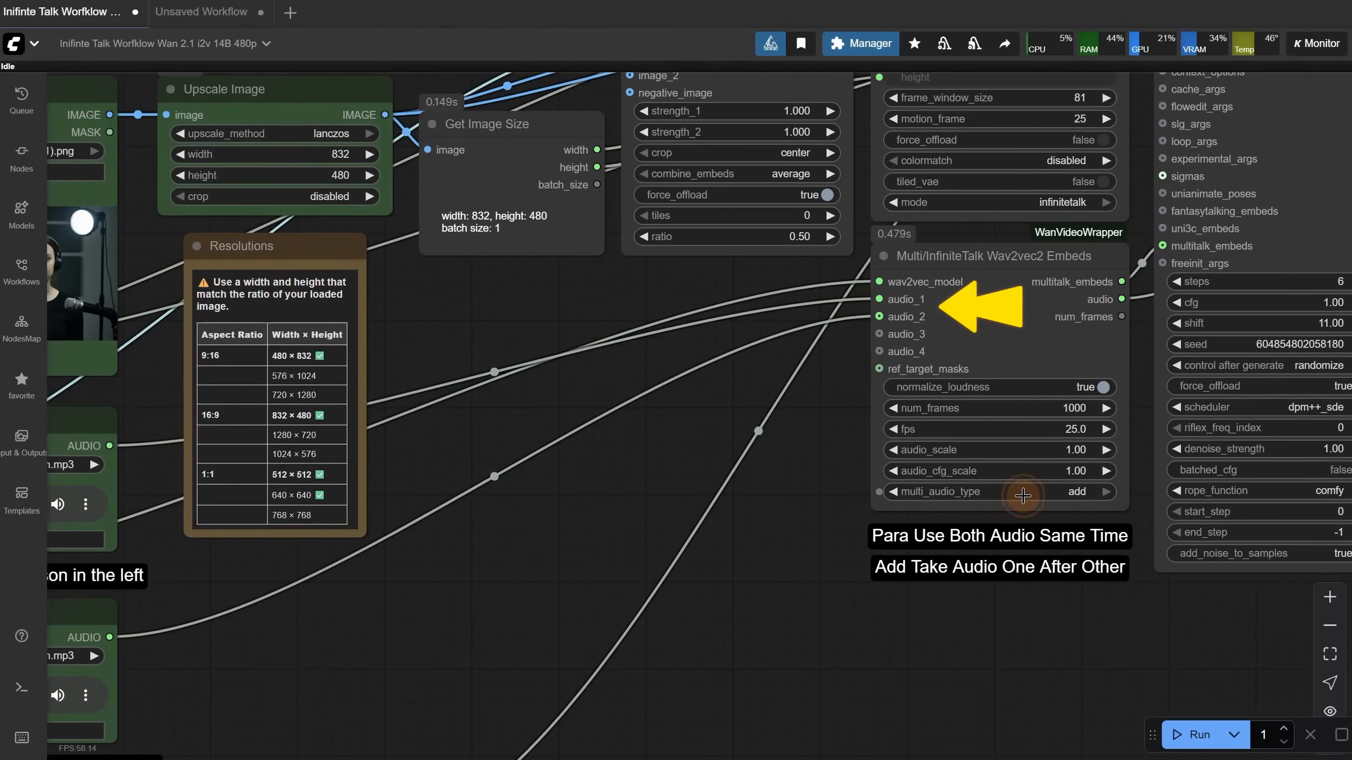
Set the Wav2vec2 Embeds multi_audio_type to add so the voices play sequentially
click(1019, 493)
click(1042, 517)
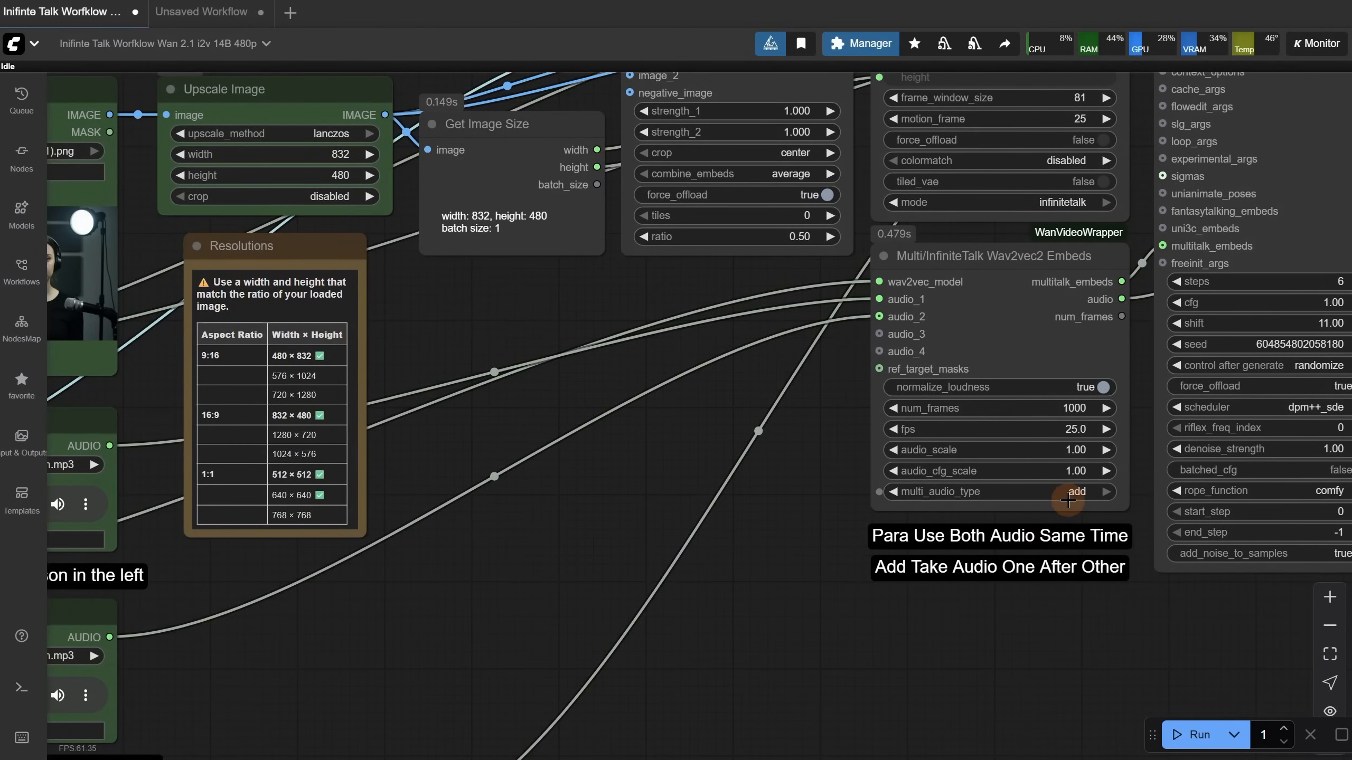
click(1075, 491)
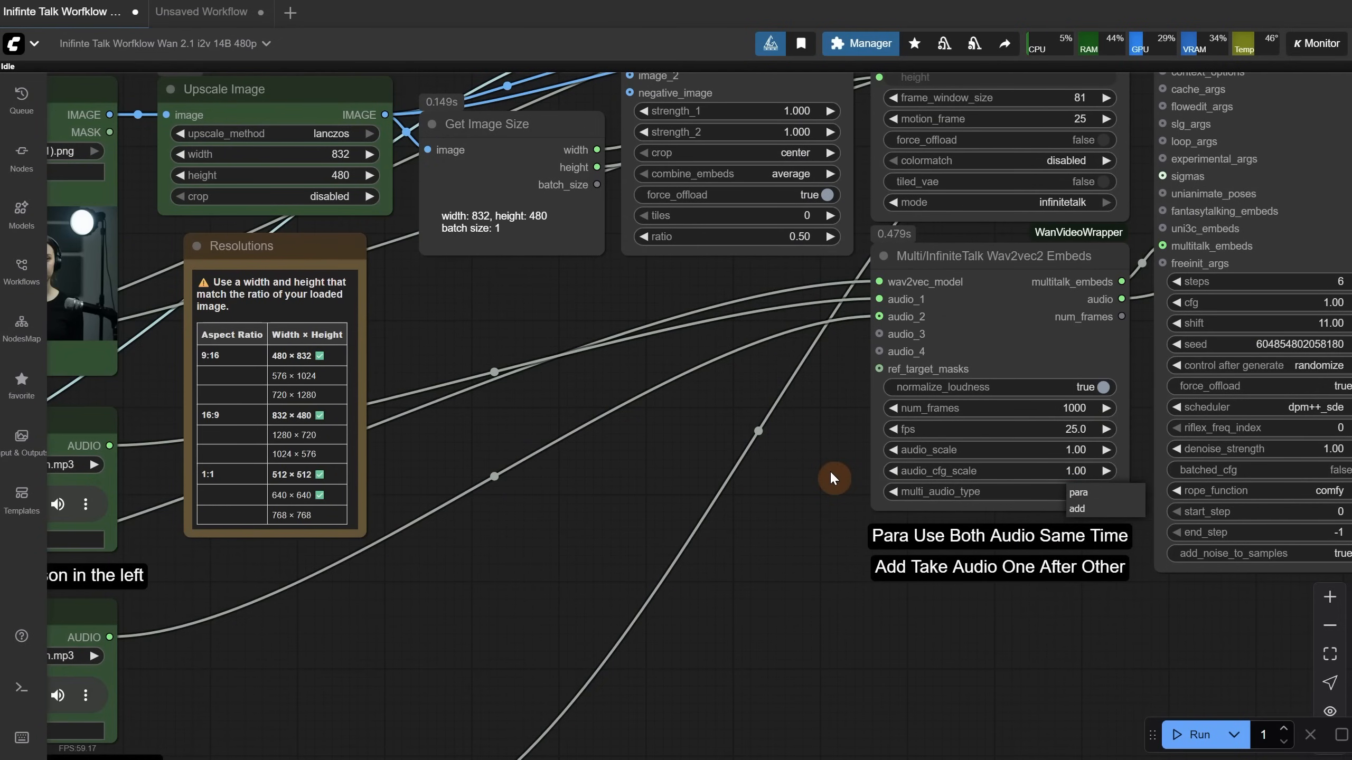
click(831, 478)
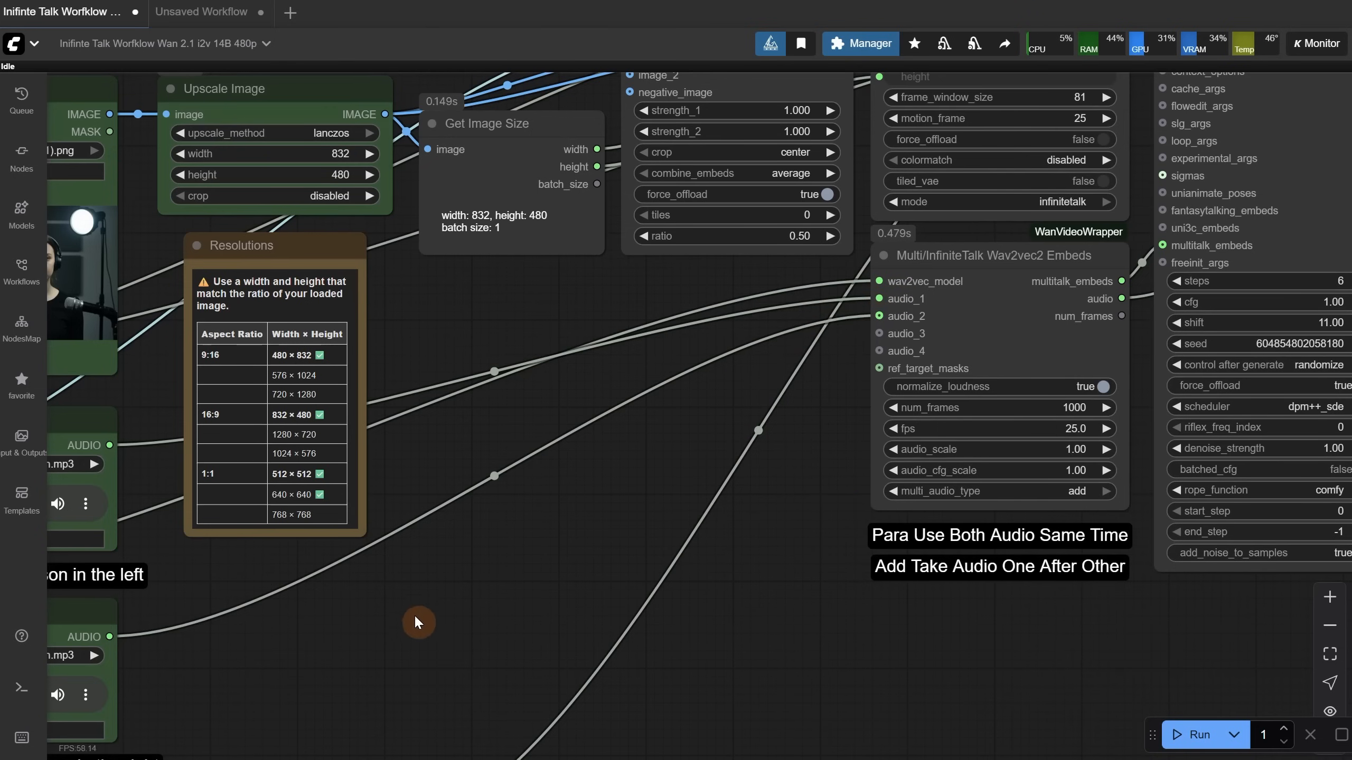
Pan back to the LoadAudio nodes and select one audio loader
drag(416, 624, 1003, 504)
click(597, 327)
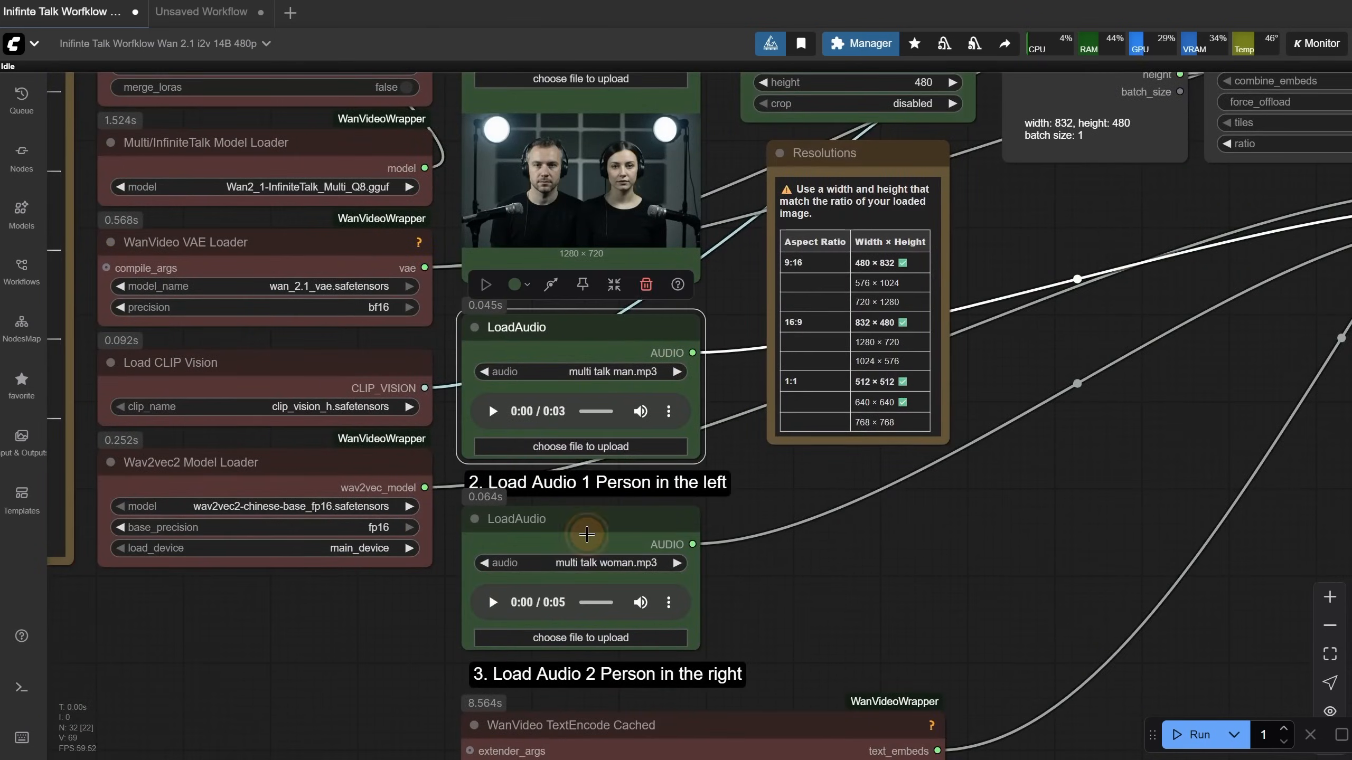
scroll(904, 478, down, 5)
scroll(1139, 543, up, 1)
drag(789, 546, 783, 547)
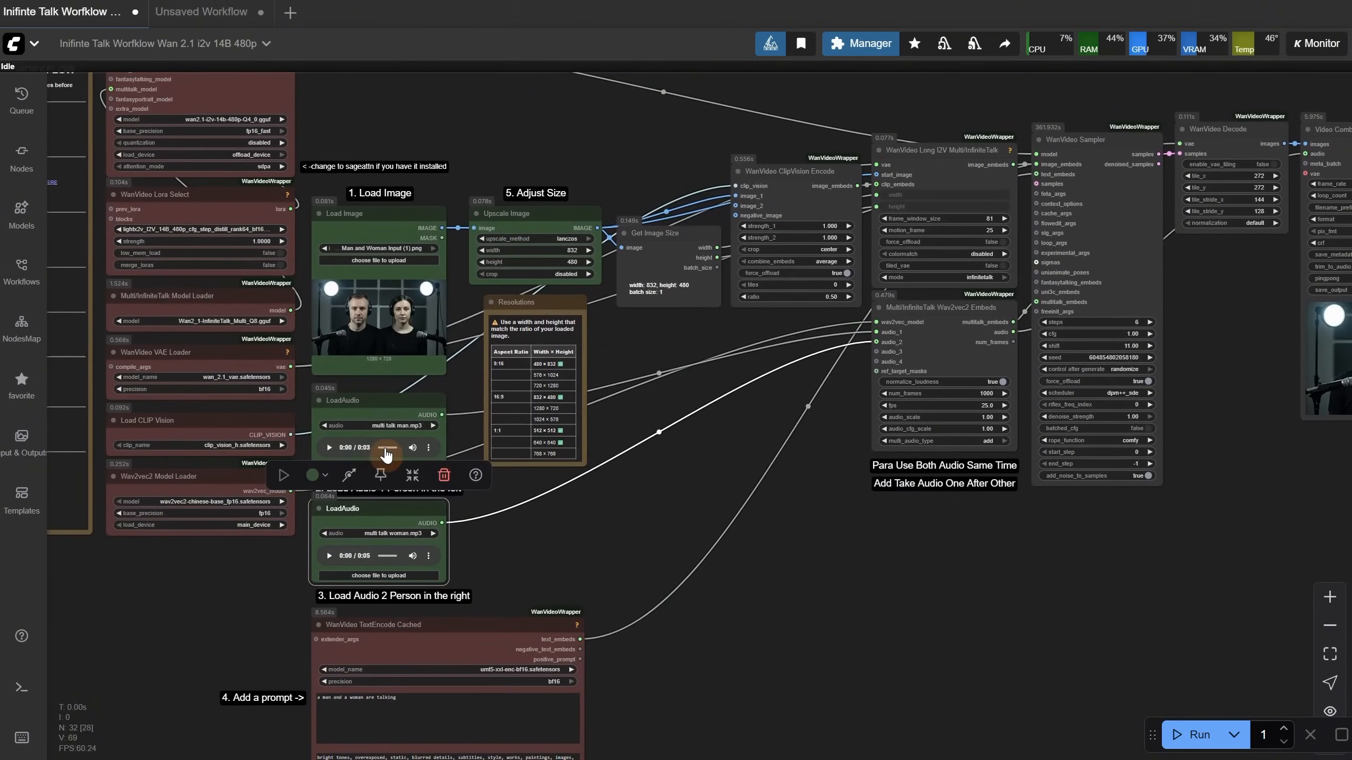